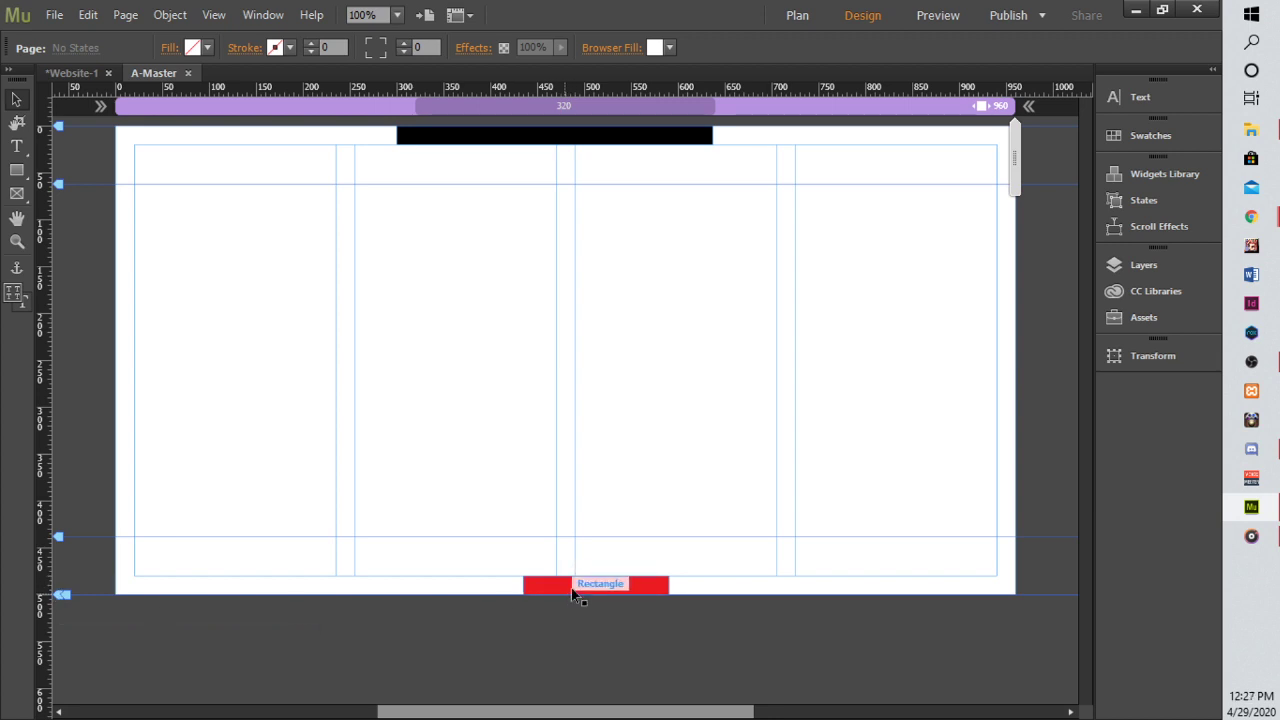
# Shift the red footer rectangle slightly left along the page's bottom edge and preview the site in the browser.
pyautogui.moveTo(578, 585); pyautogui.dragTo(558, 594)
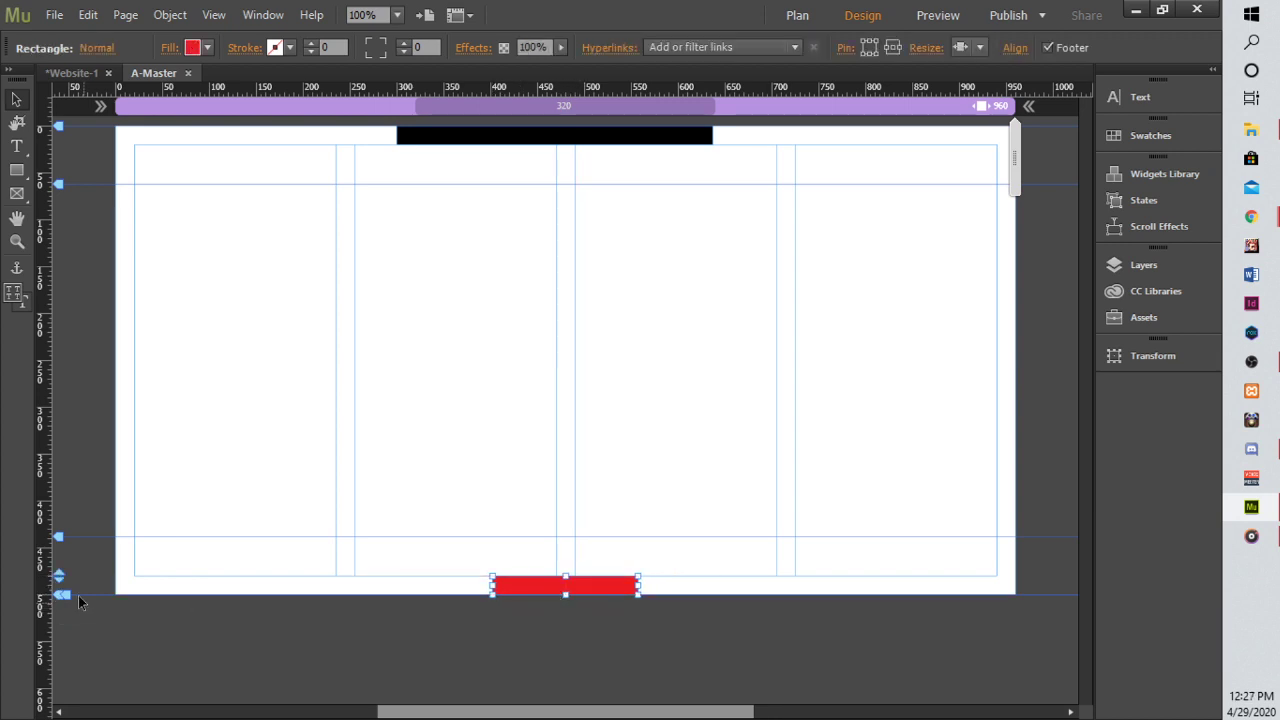
pyautogui.click(55, 16)
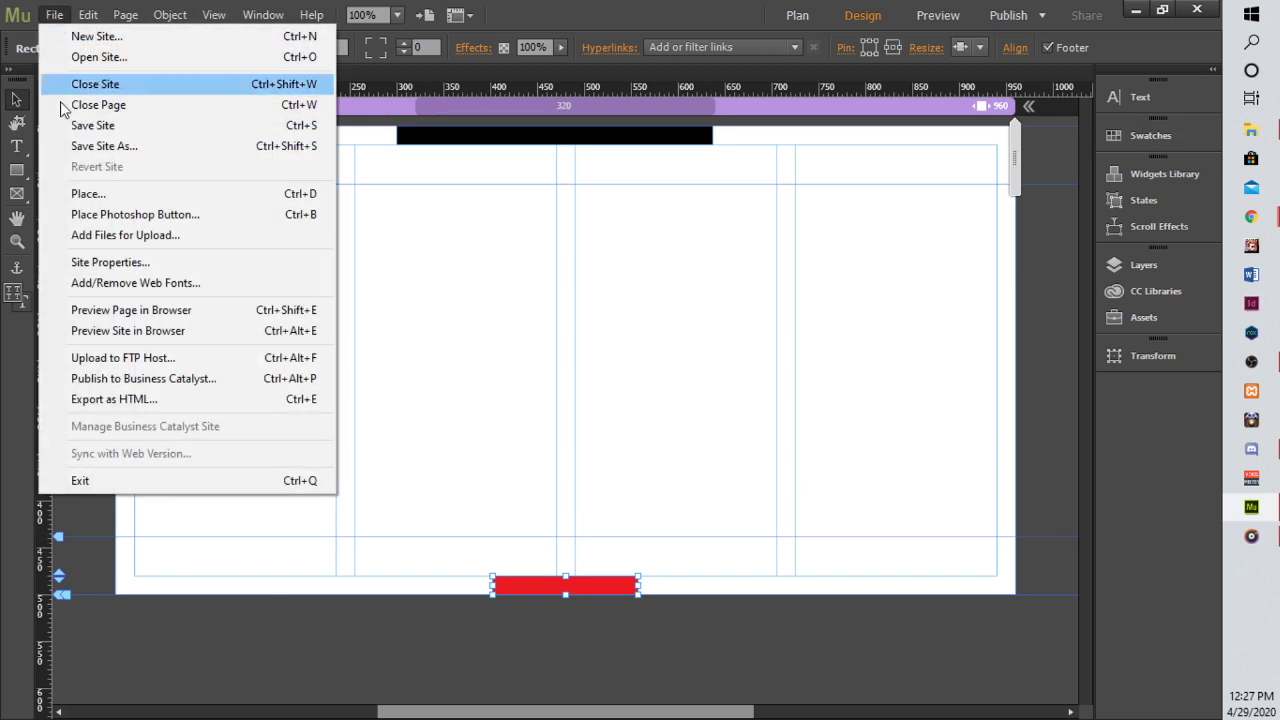
pyautogui.click(90, 333)
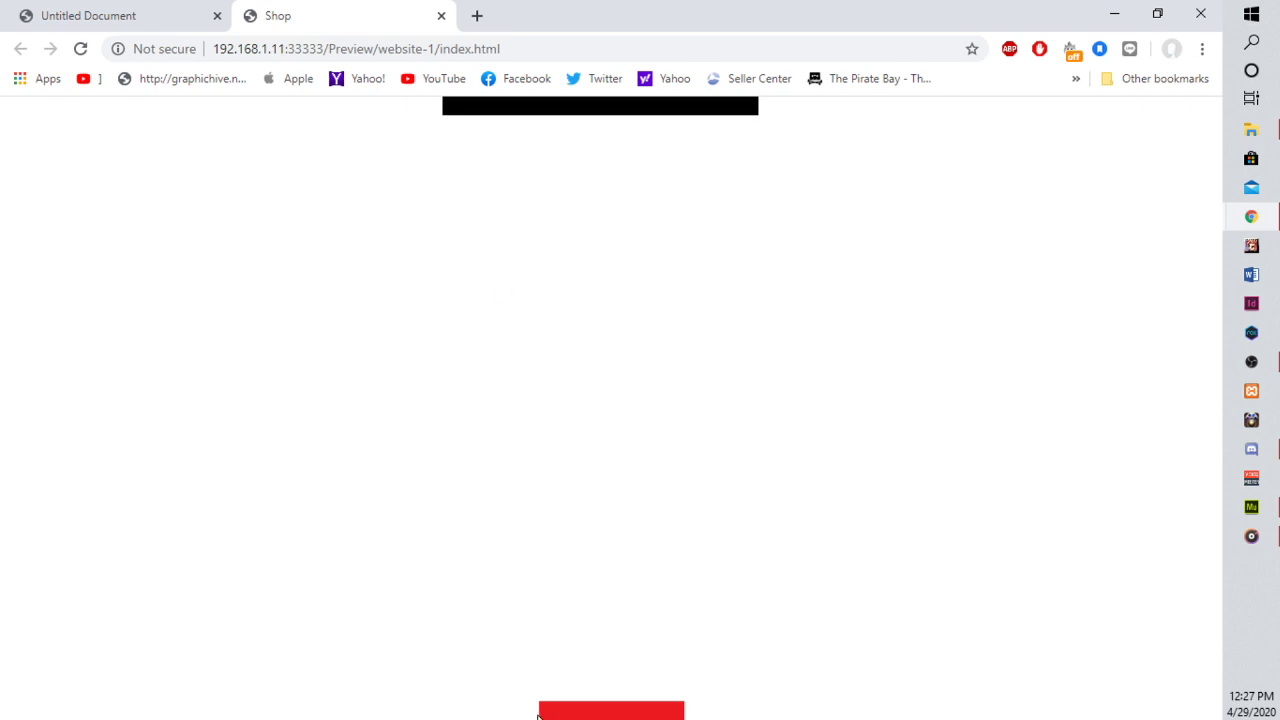
pyautogui.click(1114, 14)
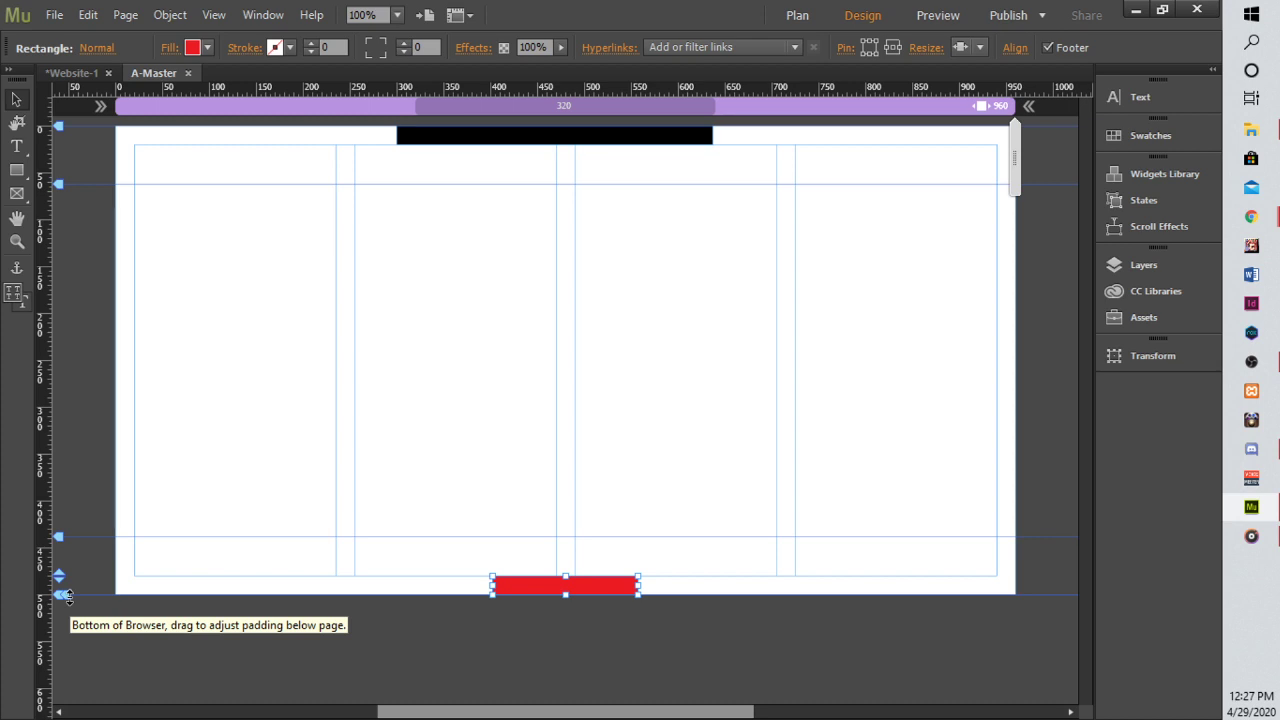
# Add padding below the page by lowering the bottom-of-browser guide to about 550 px, and preview the site in the browser.
pyautogui.moveTo(63, 596); pyautogui.dragTo(60, 645)
pyautogui.click(427, 440)
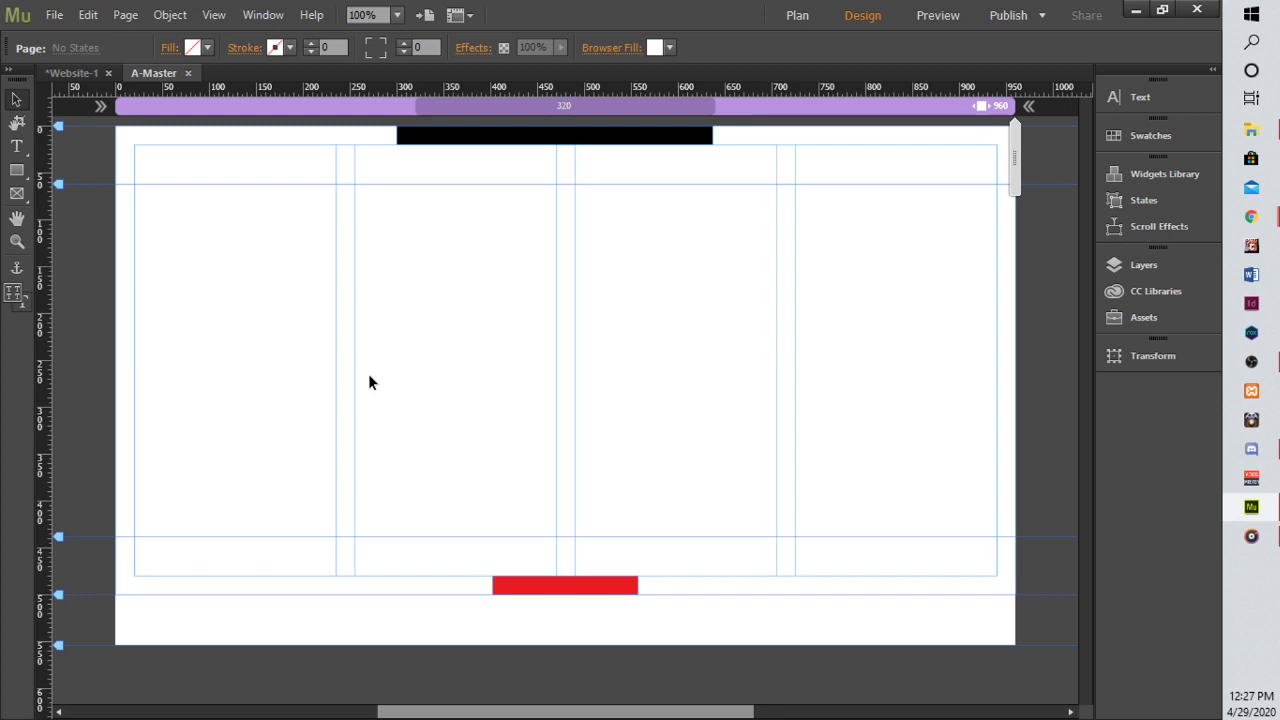
pyautogui.click(54, 14)
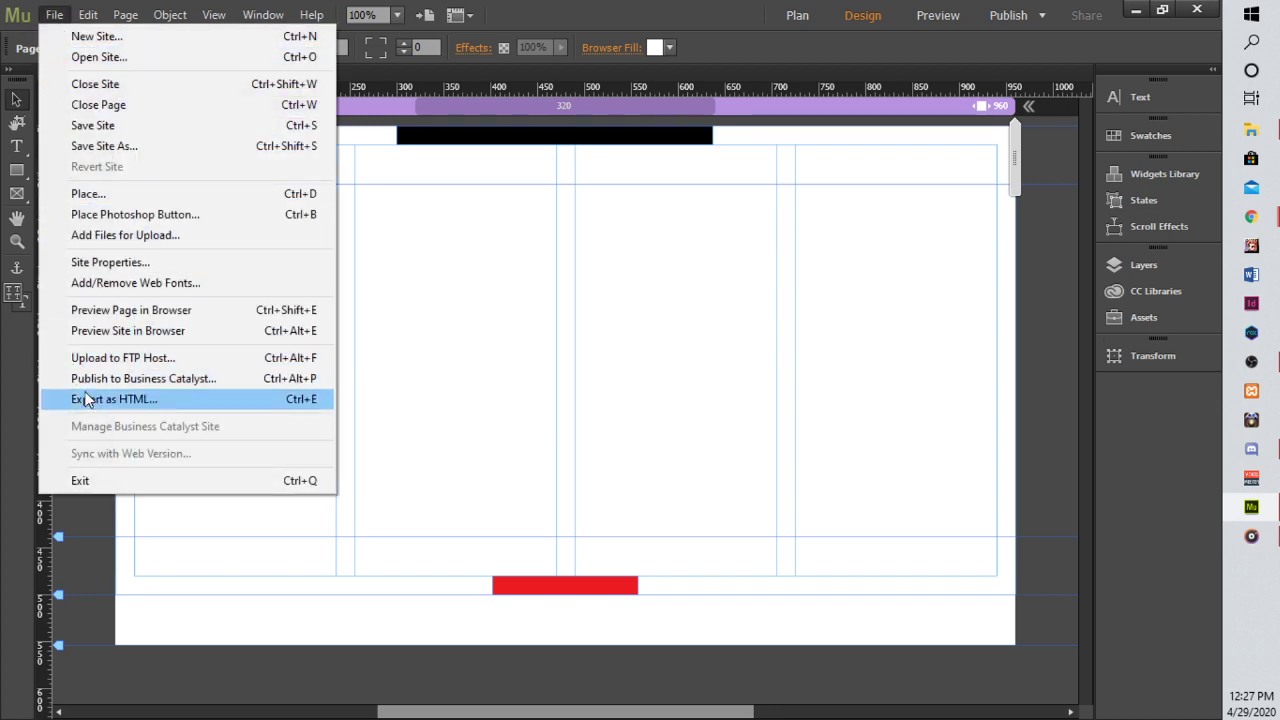
pyautogui.click(319, 333)
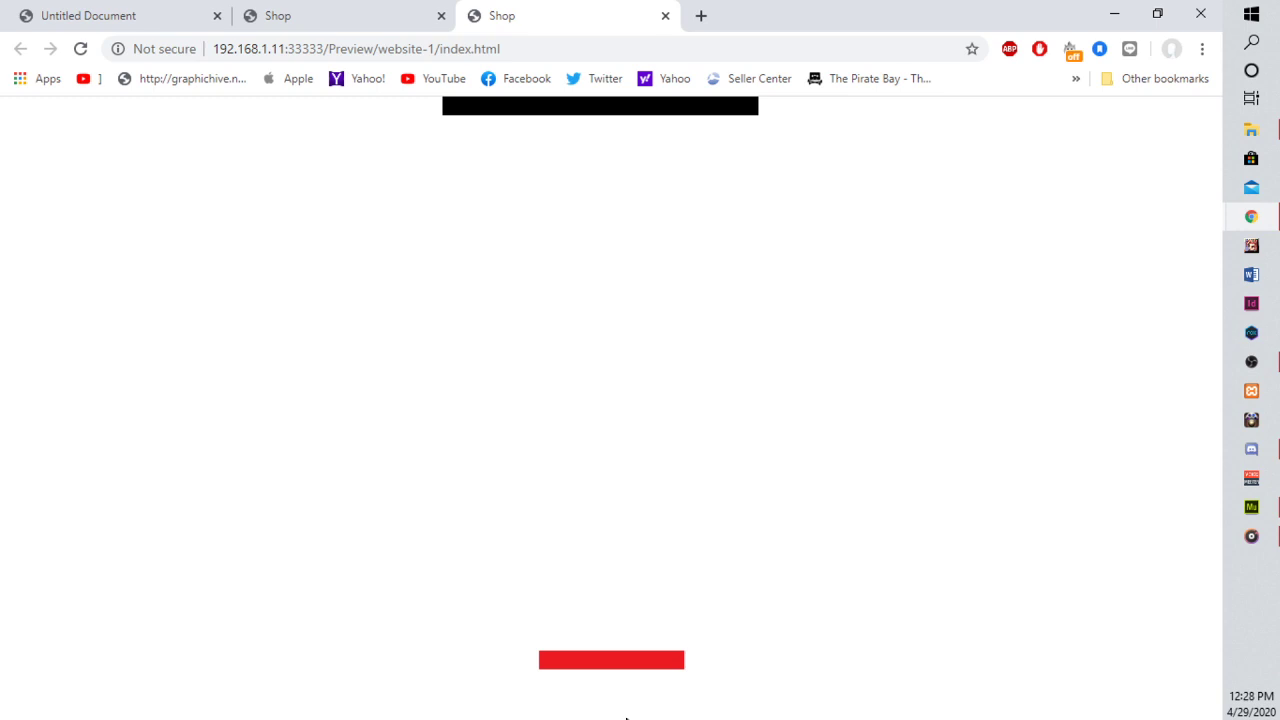
# Examine how the footer follows different browser window heights, close the older Shop preview, and return to the master page design.
pyautogui.click(1157, 15)
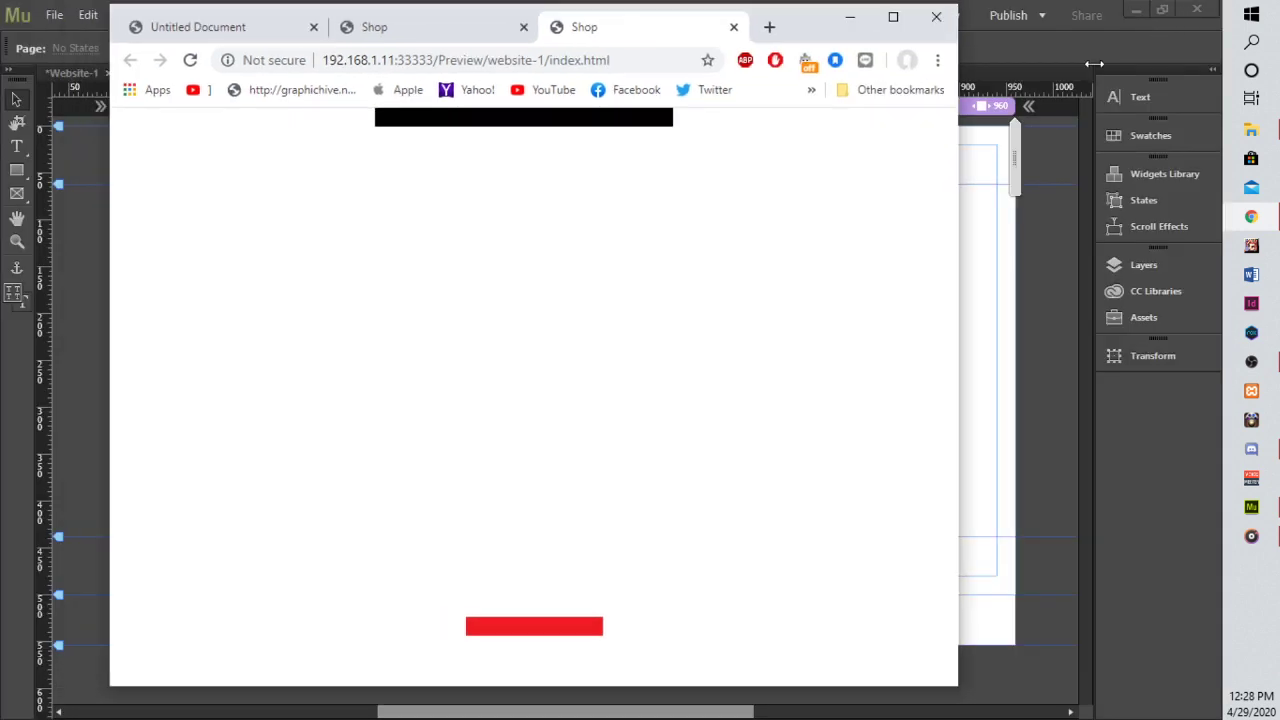
pyautogui.moveTo(536, 686); pyautogui.dragTo(530, 586)
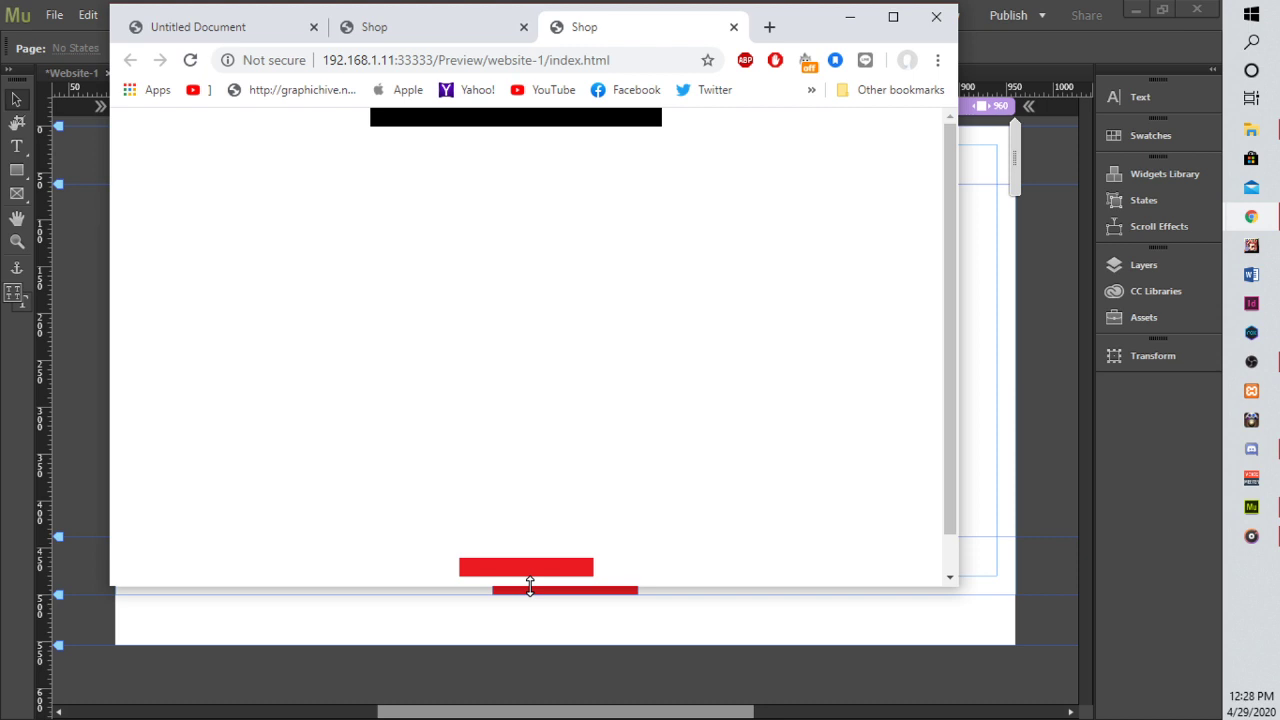
pyautogui.moveTo(530, 586); pyautogui.dragTo(513, 697)
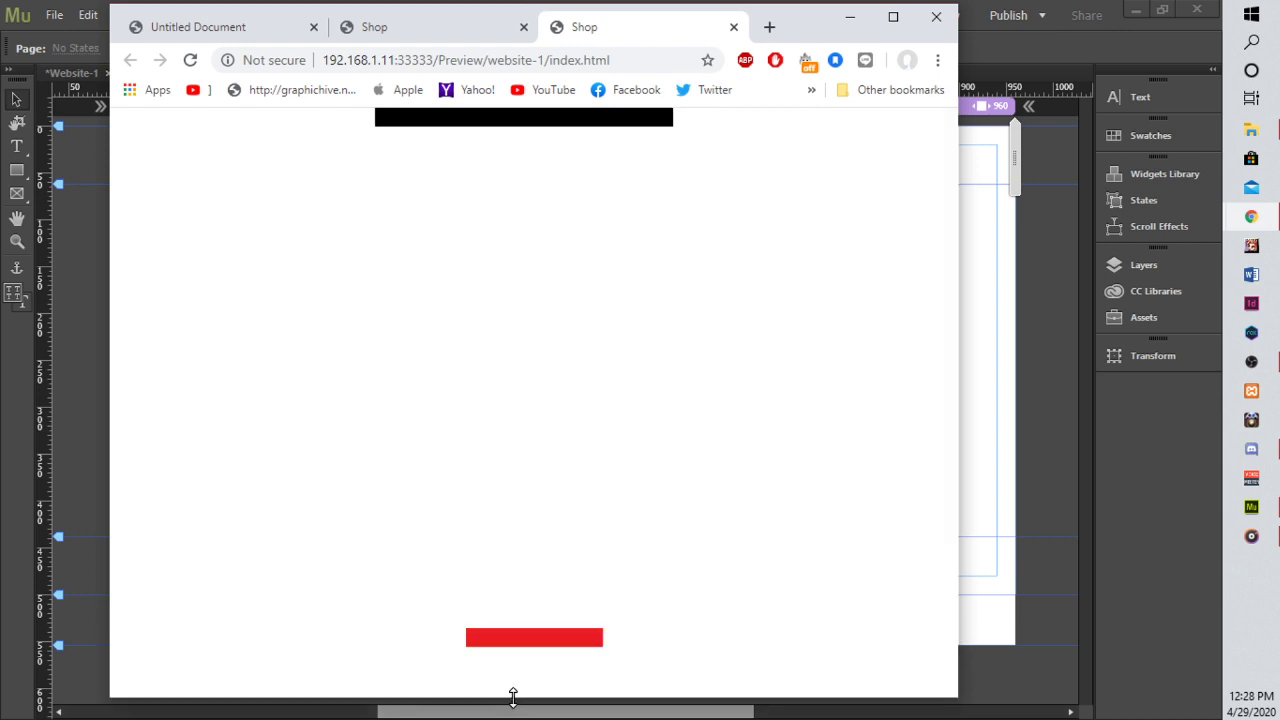
pyautogui.moveTo(513, 697); pyautogui.dragTo(489, 640)
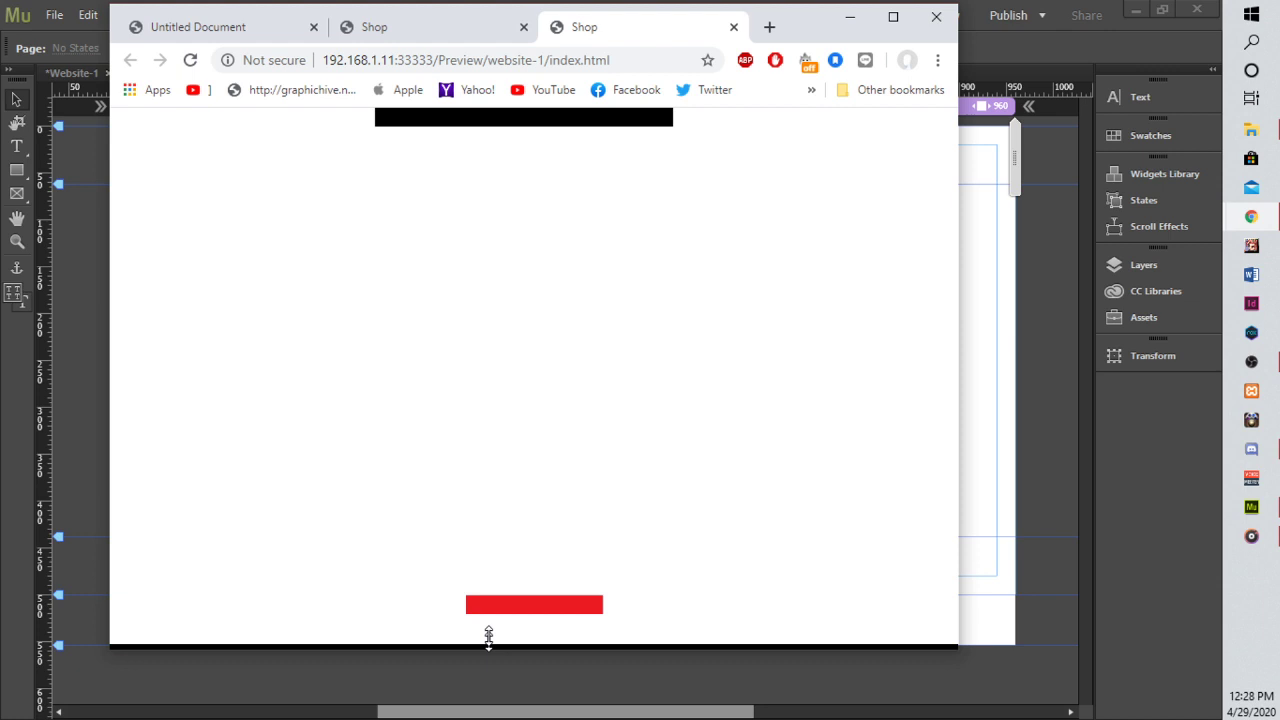
pyautogui.moveTo(489, 640); pyautogui.dragTo(489, 658)
pyautogui.click(891, 20)
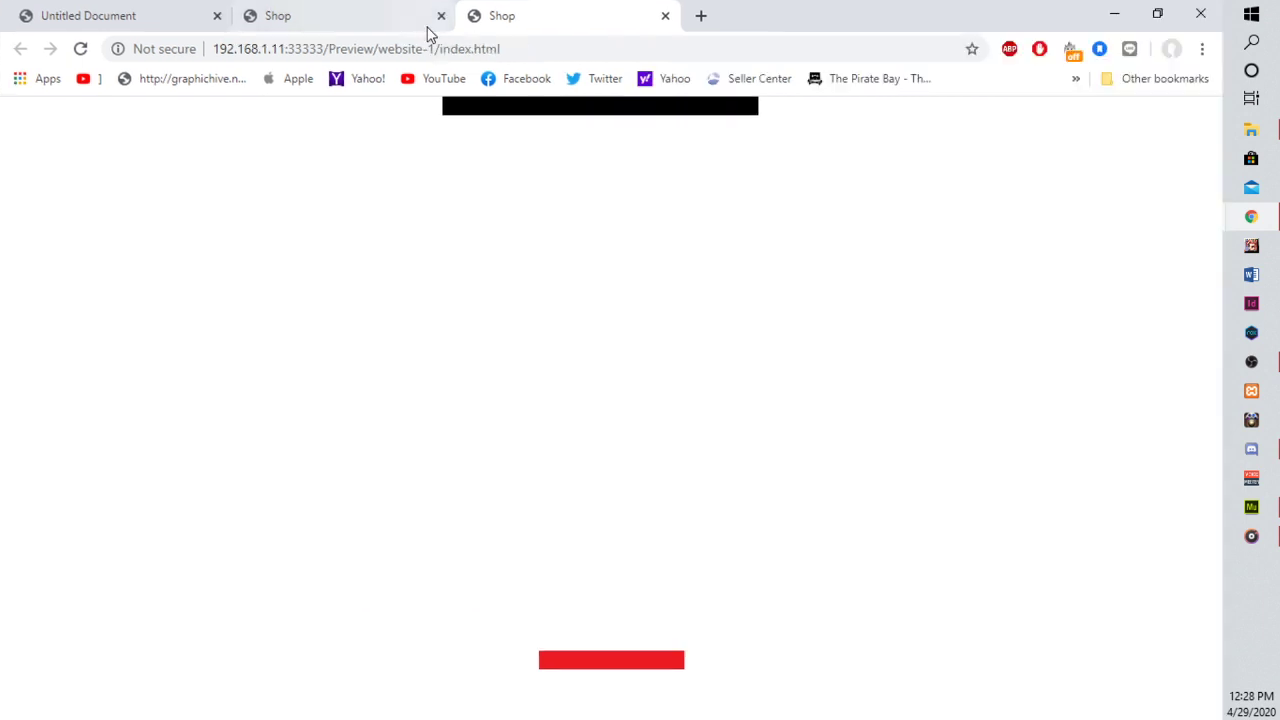
pyautogui.click(441, 16)
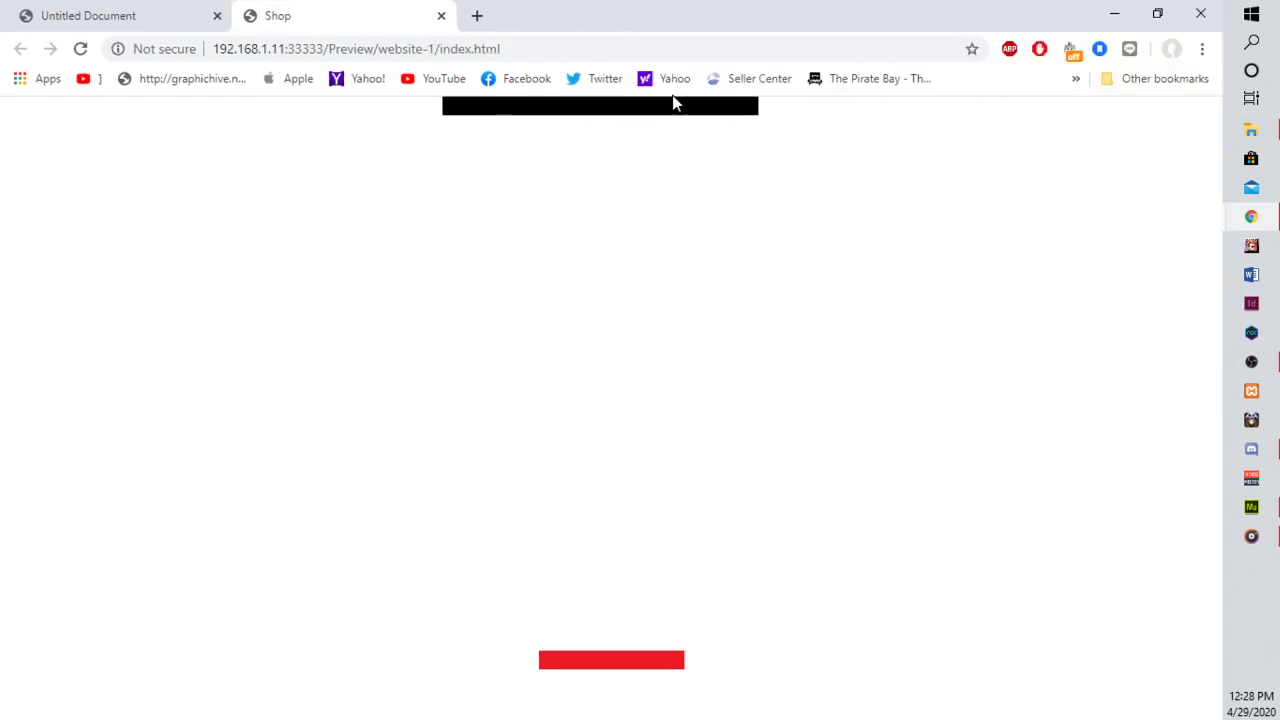
pyautogui.click(1115, 16)
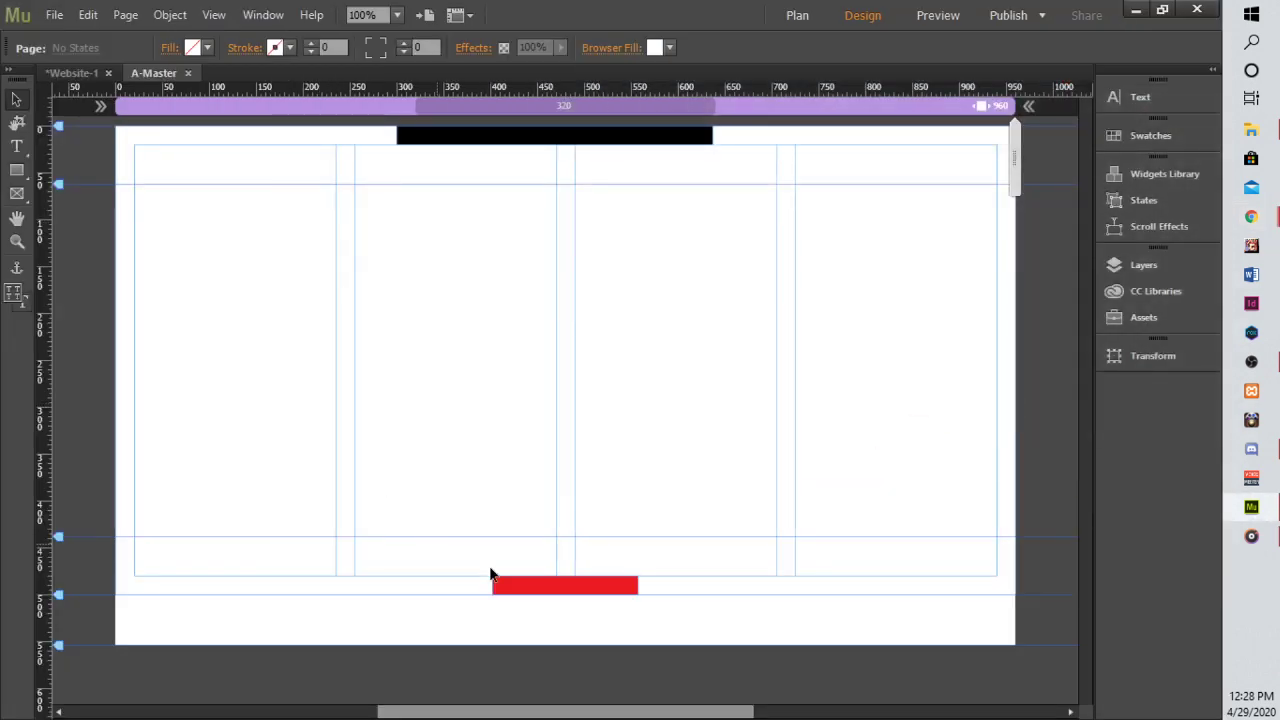
# Remove the padding below the page, and delete the red footer rectangle and the black header rectangle.
pyautogui.moveTo(58, 647); pyautogui.dragTo(62, 594)
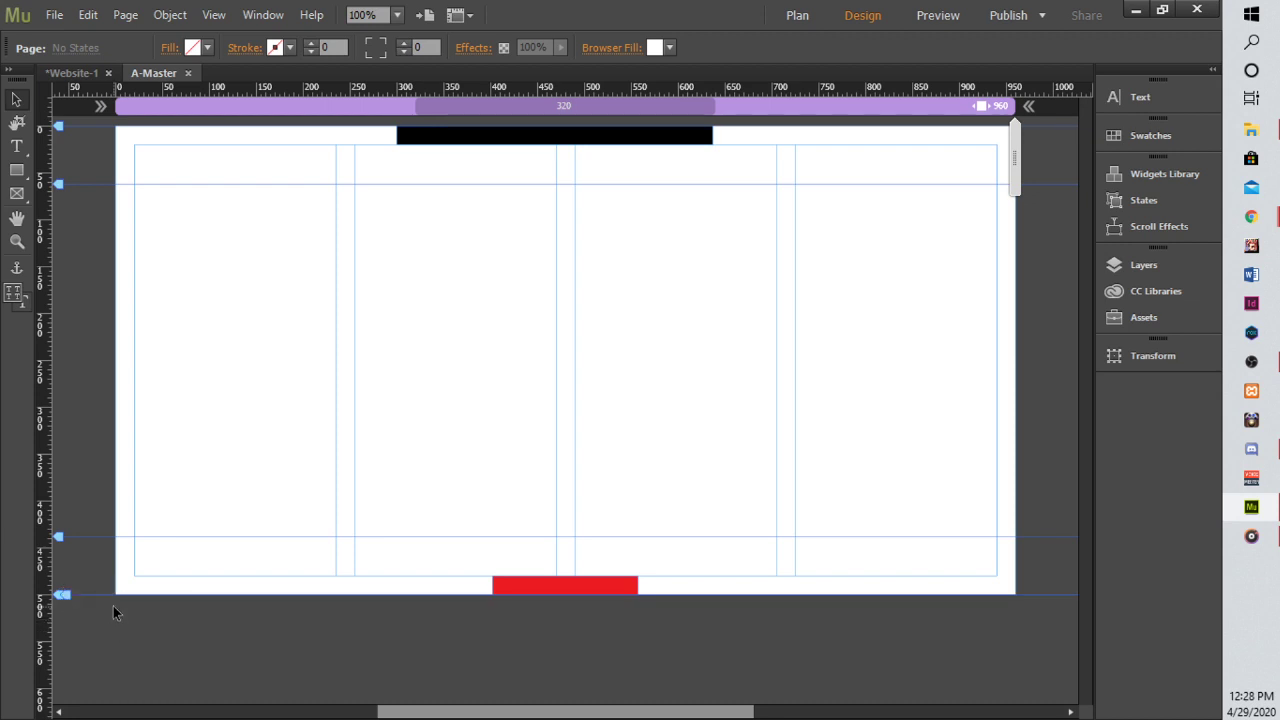
pyautogui.click(616, 590)
pyautogui.press('Delete')
pyautogui.click(601, 144)
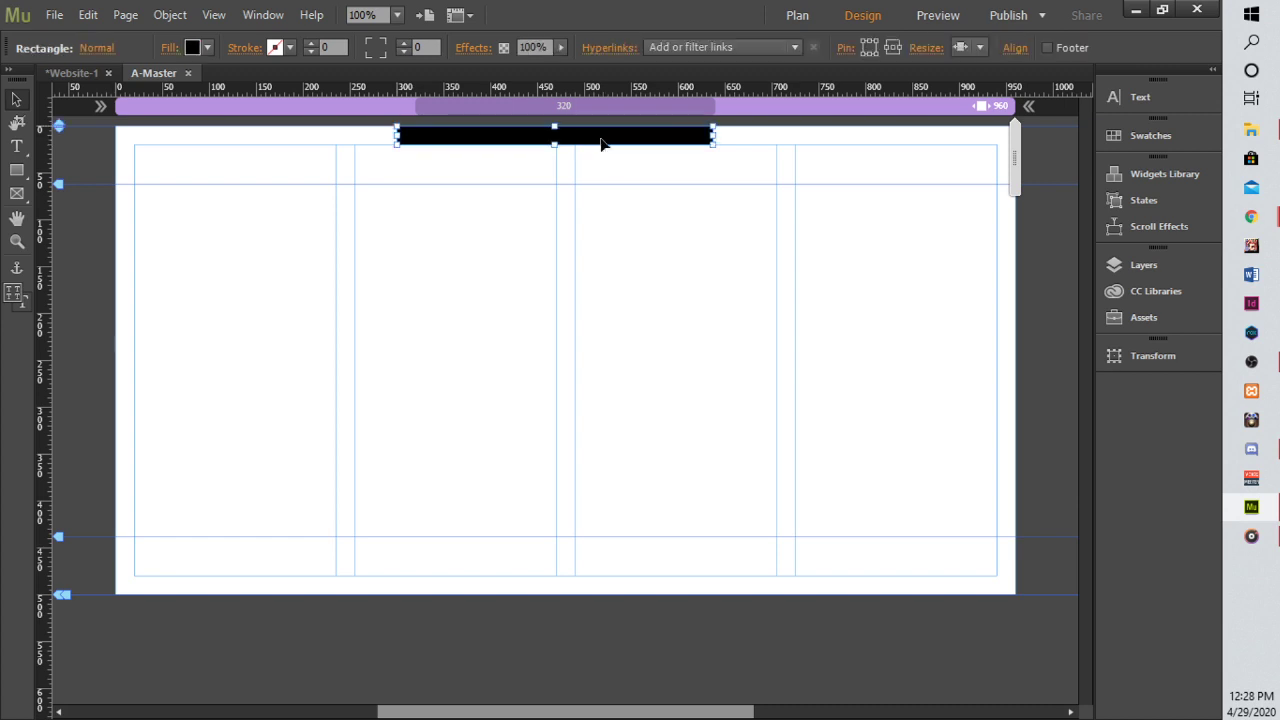
pyautogui.press('Delete')
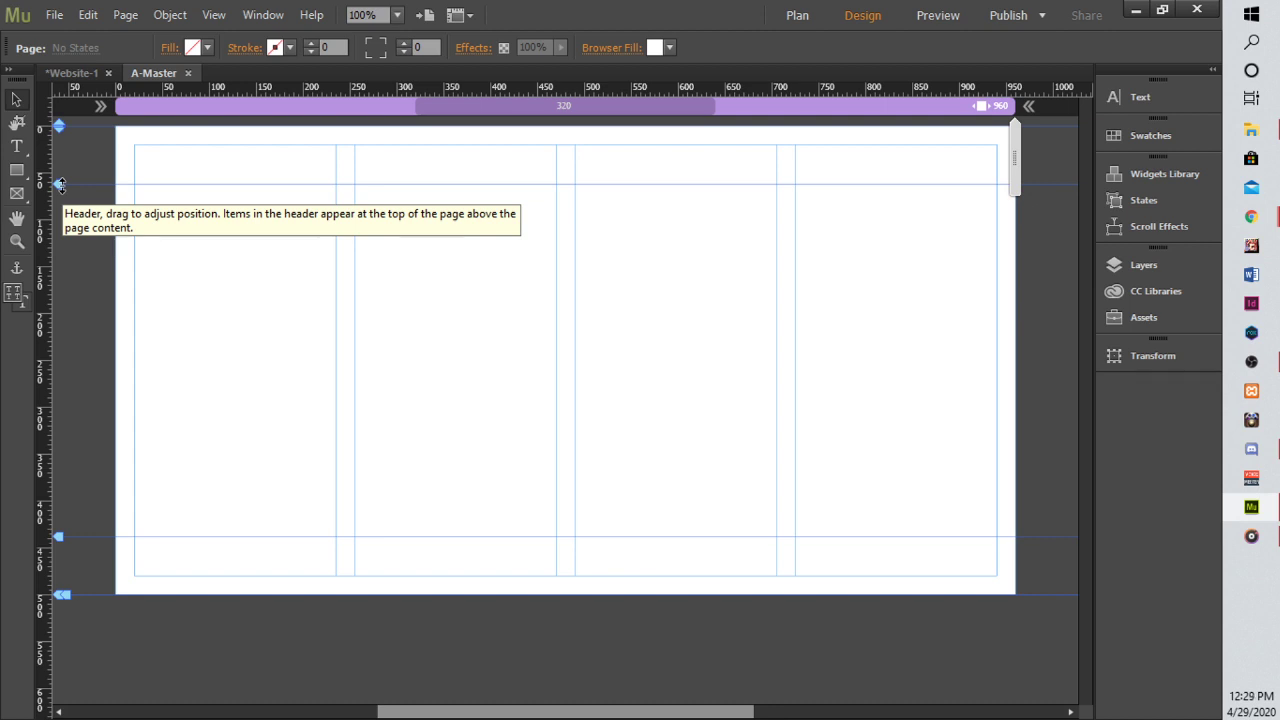
# Draw a rectangle across the full page width from the page top to the header guide and fill it black.
pyautogui.click(16, 170)
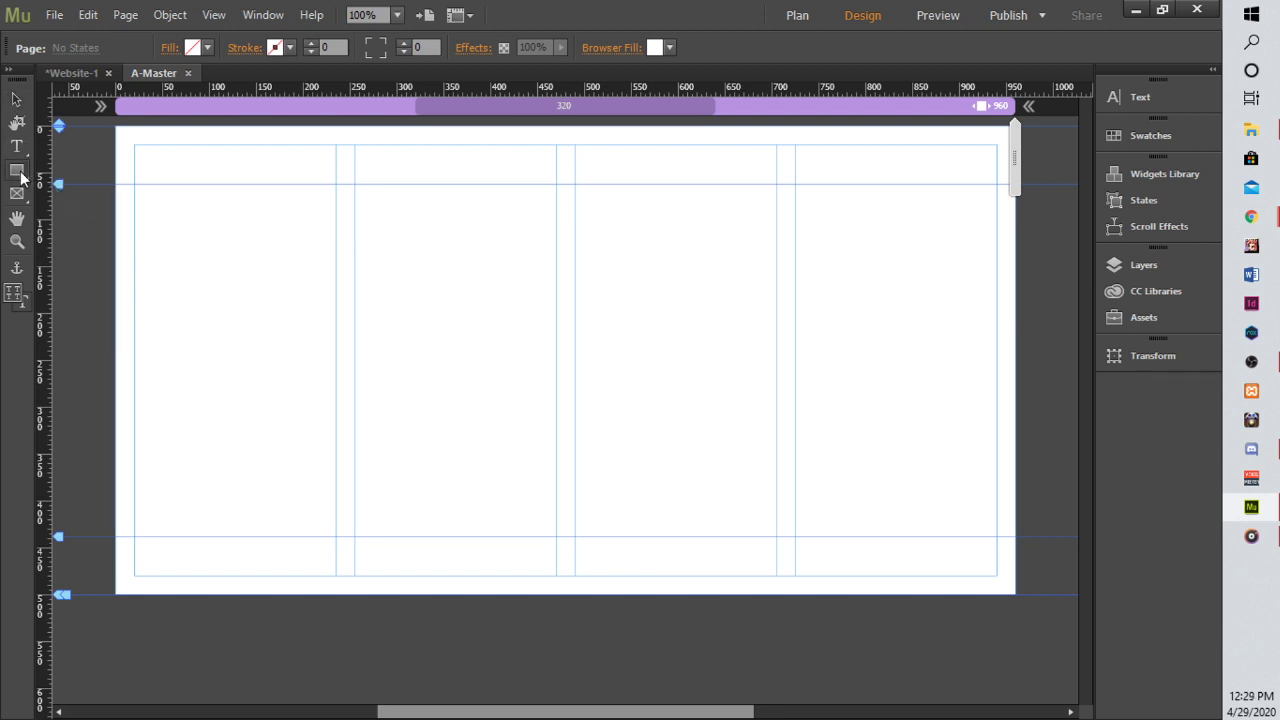
pyautogui.moveTo(115, 126)
pyautogui.mouseDown()
pyautogui.moveTo(258, 175)
pyautogui.moveTo(885, 162)
pyautogui.moveTo(1014, 188)
pyautogui.mouseUp()
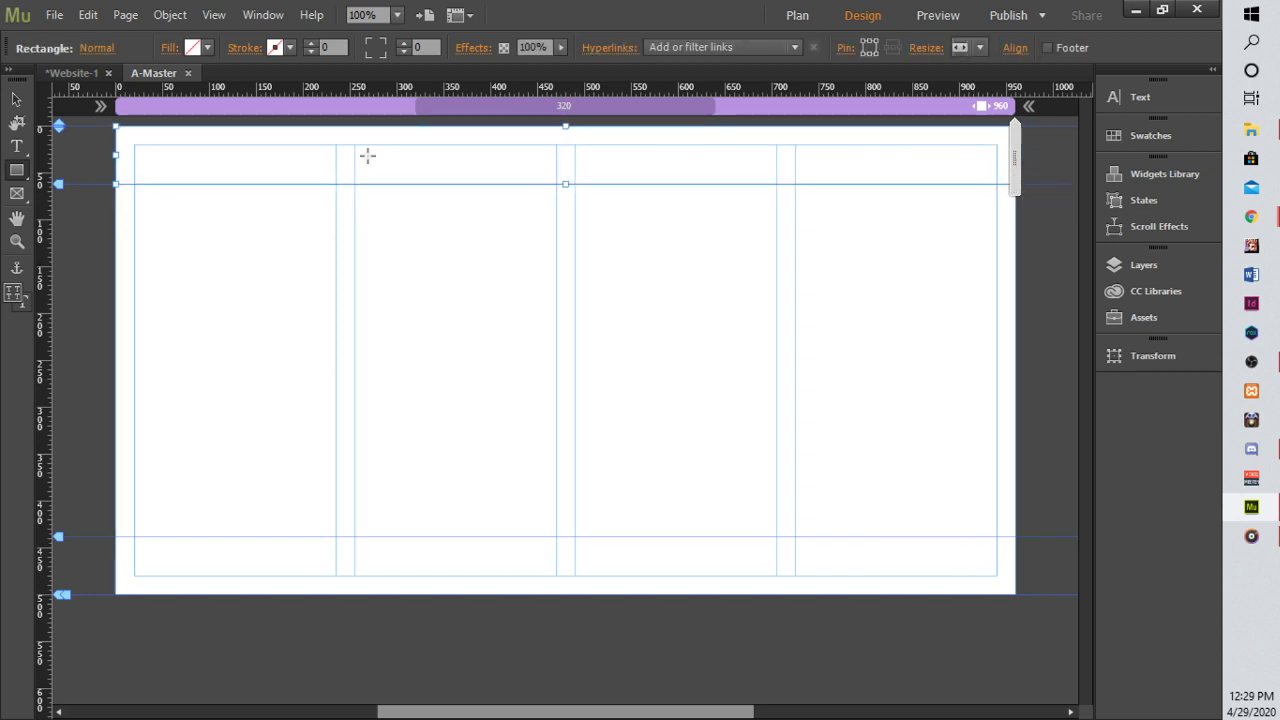
pyautogui.click(206, 48)
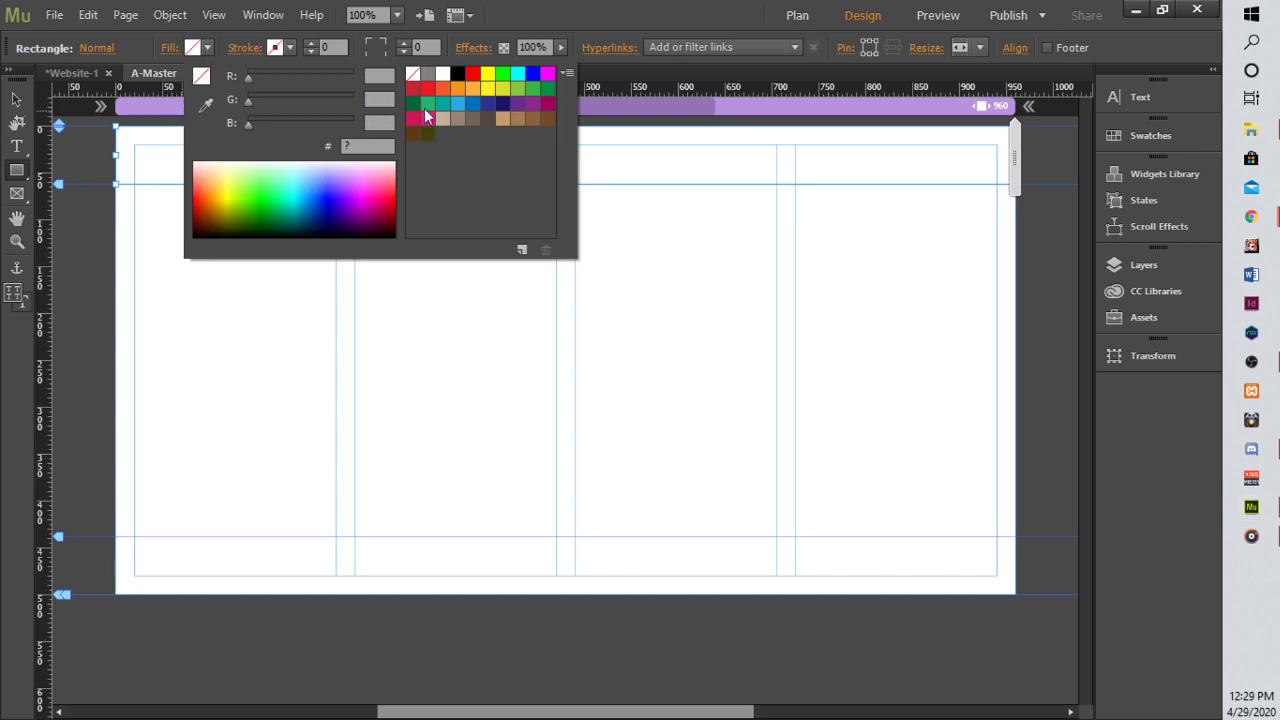
pyautogui.click(457, 73)
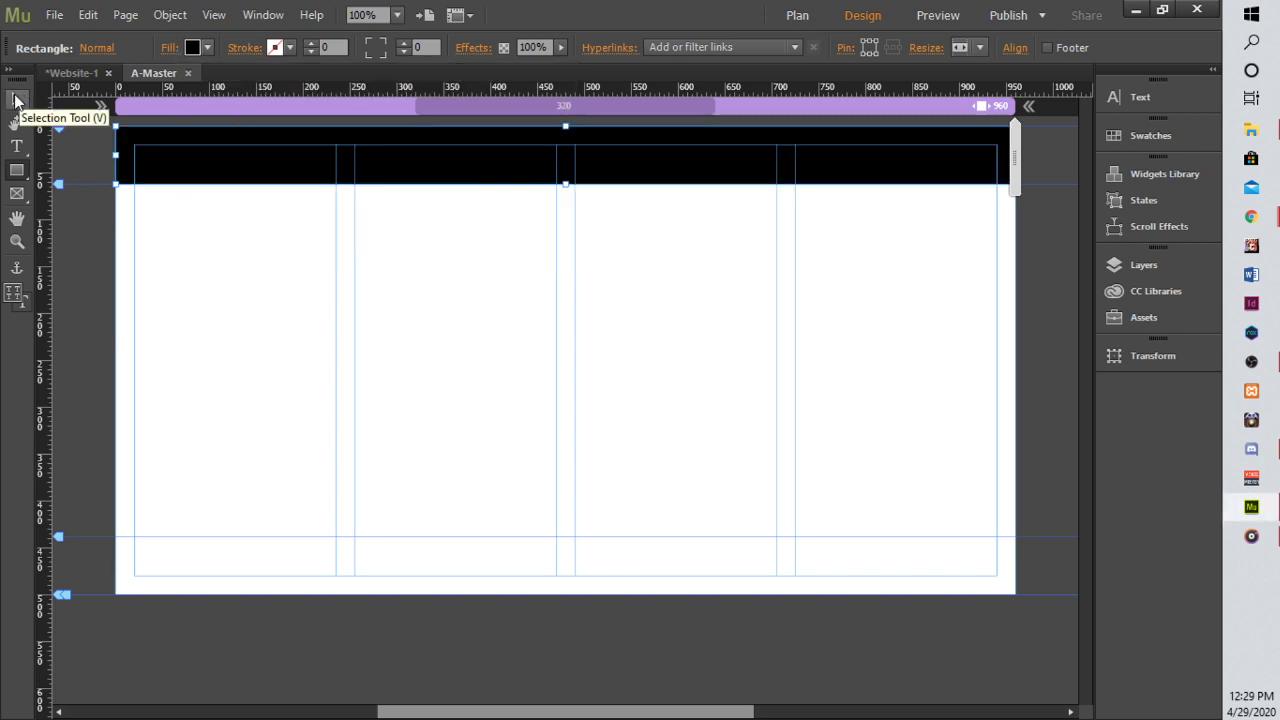
pyautogui.click(16, 99)
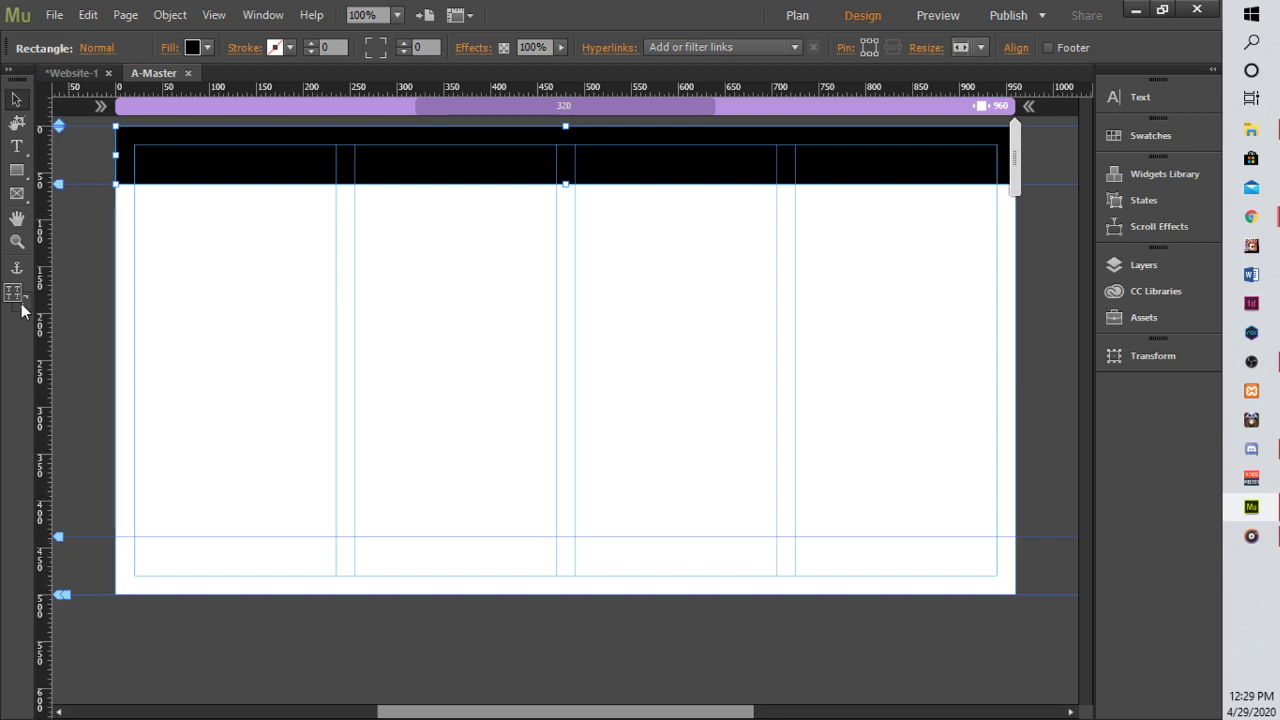
# Draw a full-width black rectangle from the footer guide to the page bottom, and nudge the header guide up slightly.
pyautogui.click(16, 170)
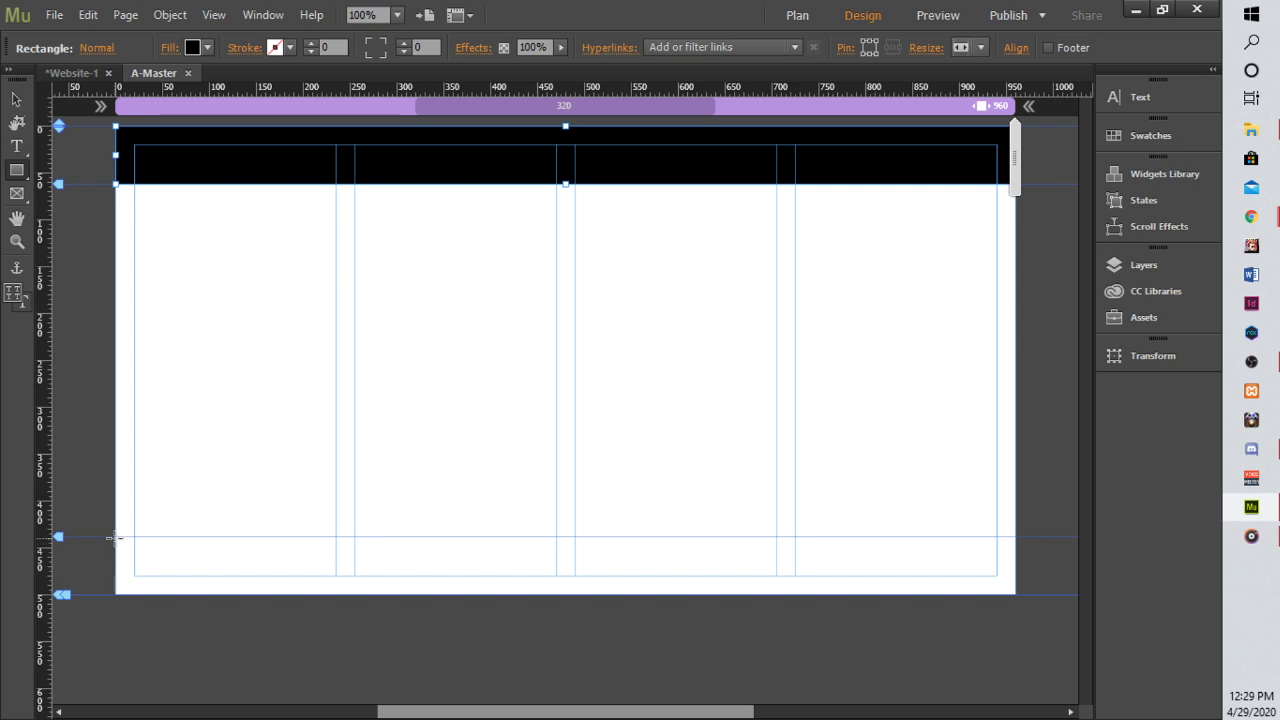
pyautogui.moveTo(115, 536); pyautogui.dragTo(1020, 596)
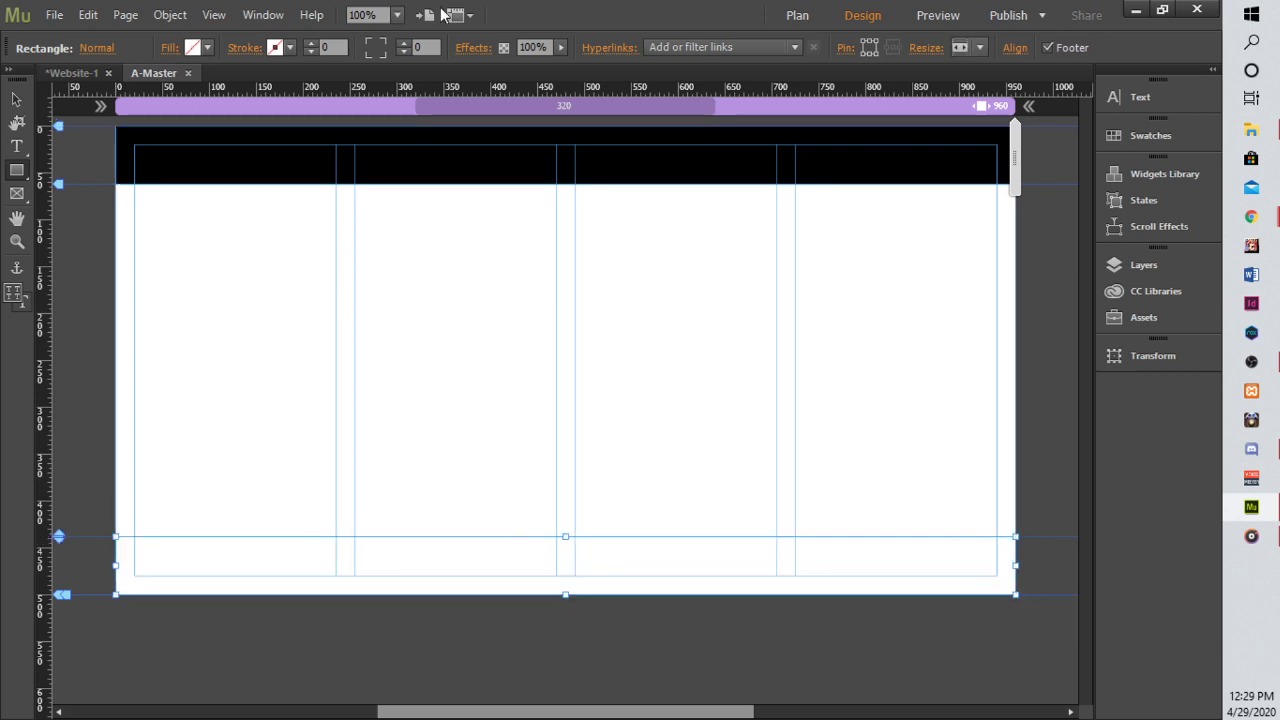
pyautogui.click(207, 48)
pyautogui.click(459, 75)
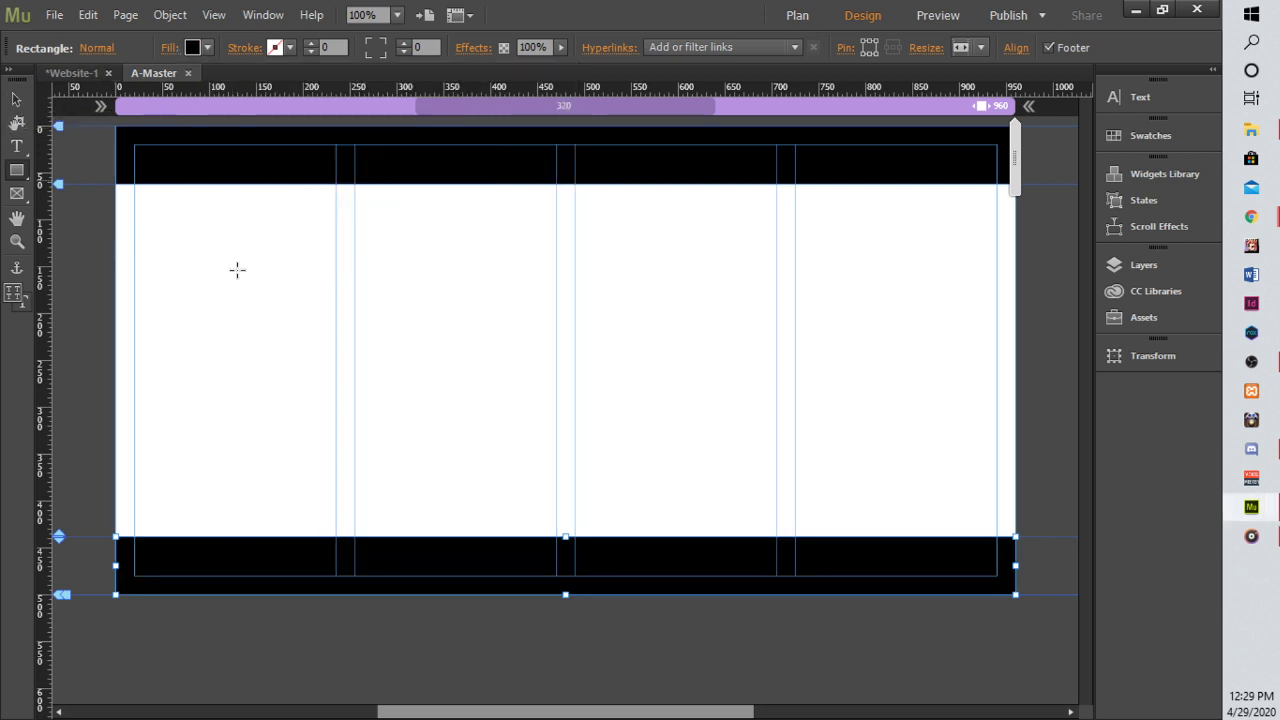
pyautogui.click(16, 100)
pyautogui.click(193, 298)
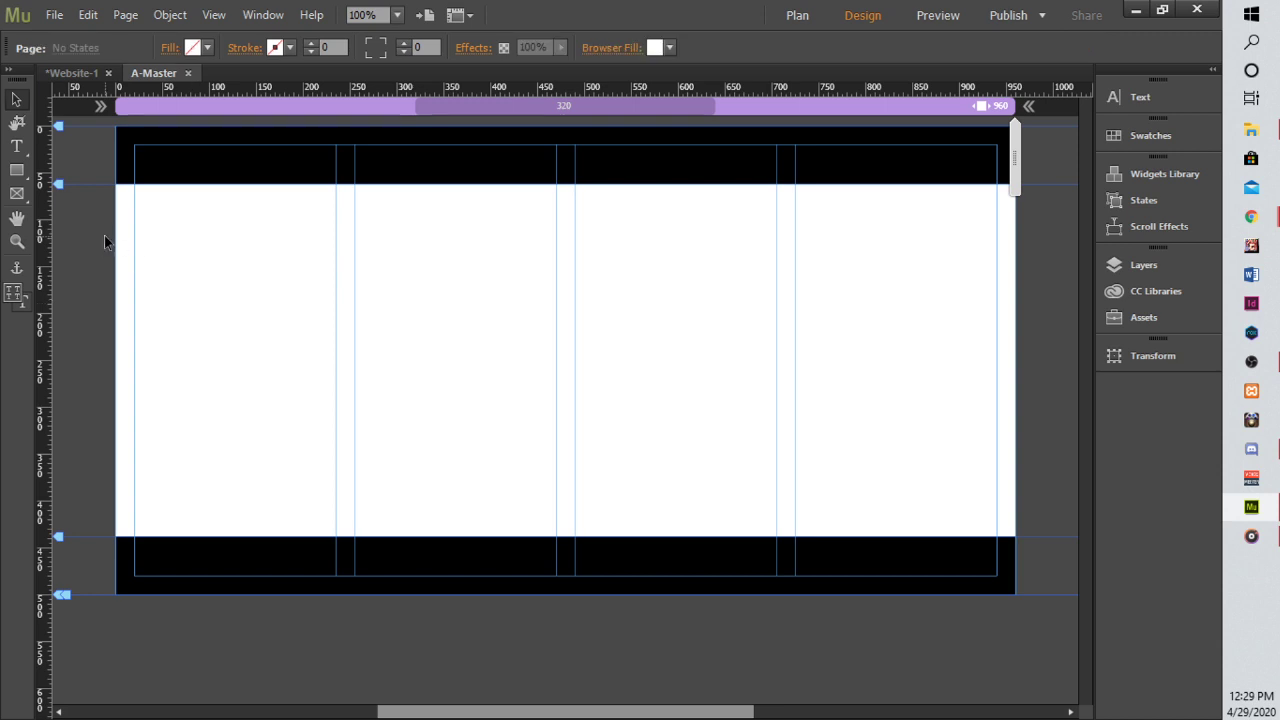
pyautogui.moveTo(59, 187)
pyautogui.mouseDown()
pyautogui.moveTo(60, 205)
pyautogui.moveTo(59, 184)
pyautogui.mouseUp()
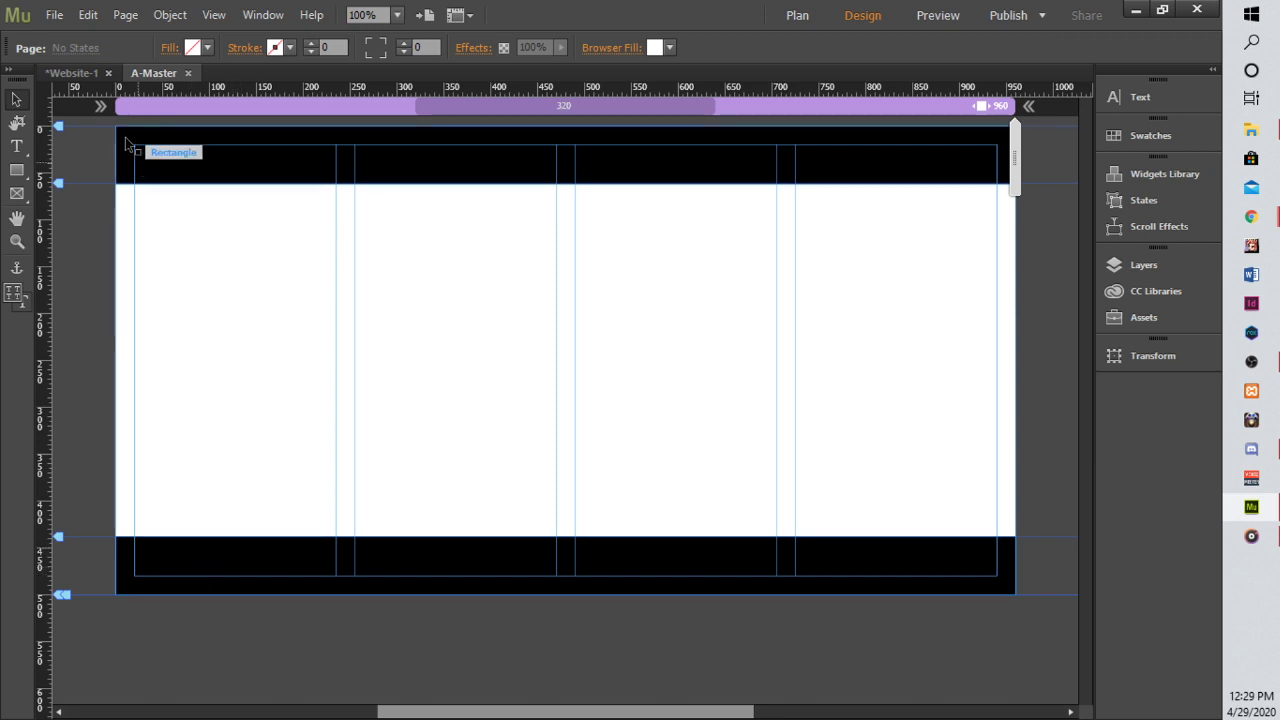
# Open the Shop page from the site plan and draw a red-filled rectangle in the content area between header and footer.
pyautogui.click(63, 67)
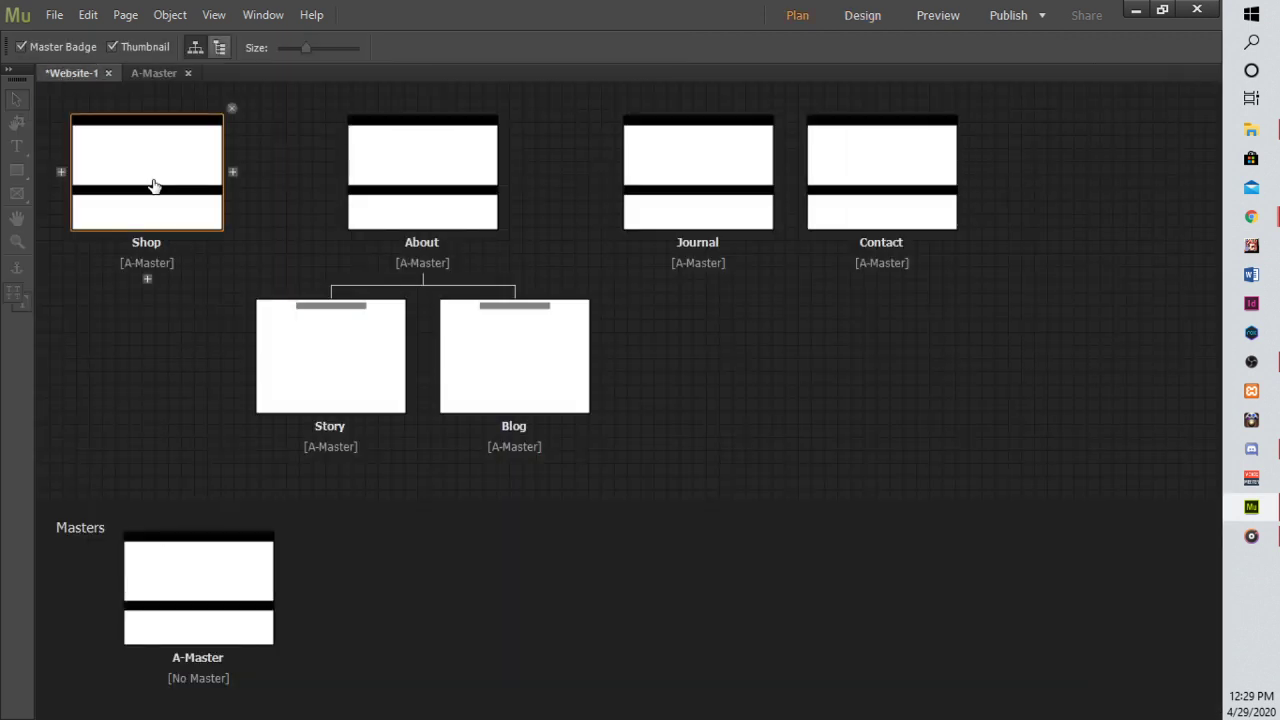
pyautogui.doubleClick(152, 184)
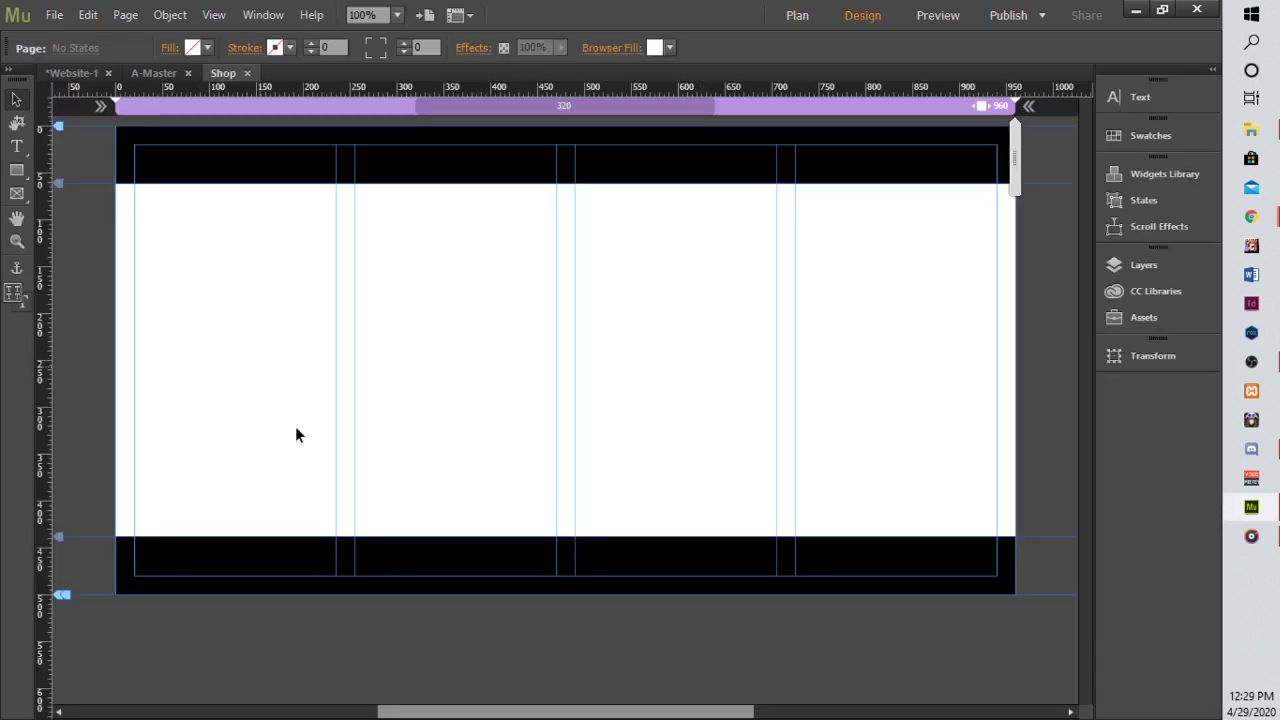
pyautogui.click(16, 170)
pyautogui.moveTo(527, 280); pyautogui.dragTo(661, 368)
pyautogui.click(207, 48)
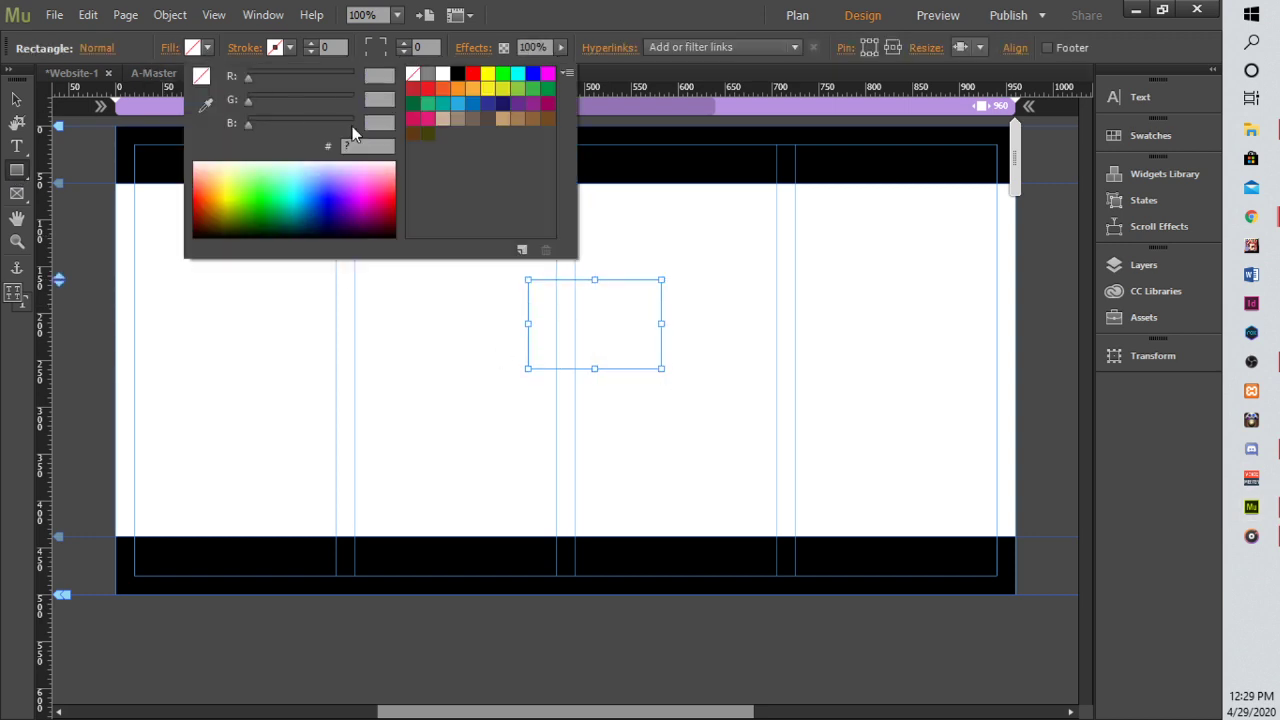
pyautogui.click(479, 78)
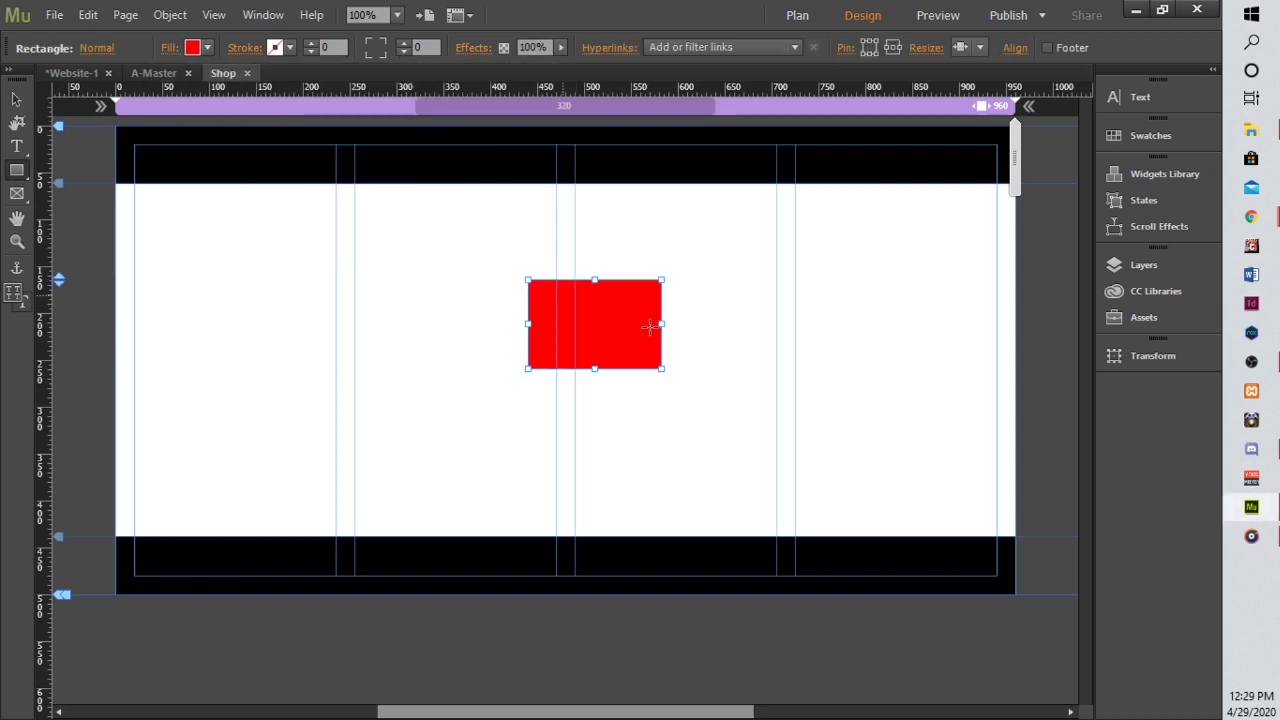
pyautogui.click(16, 100)
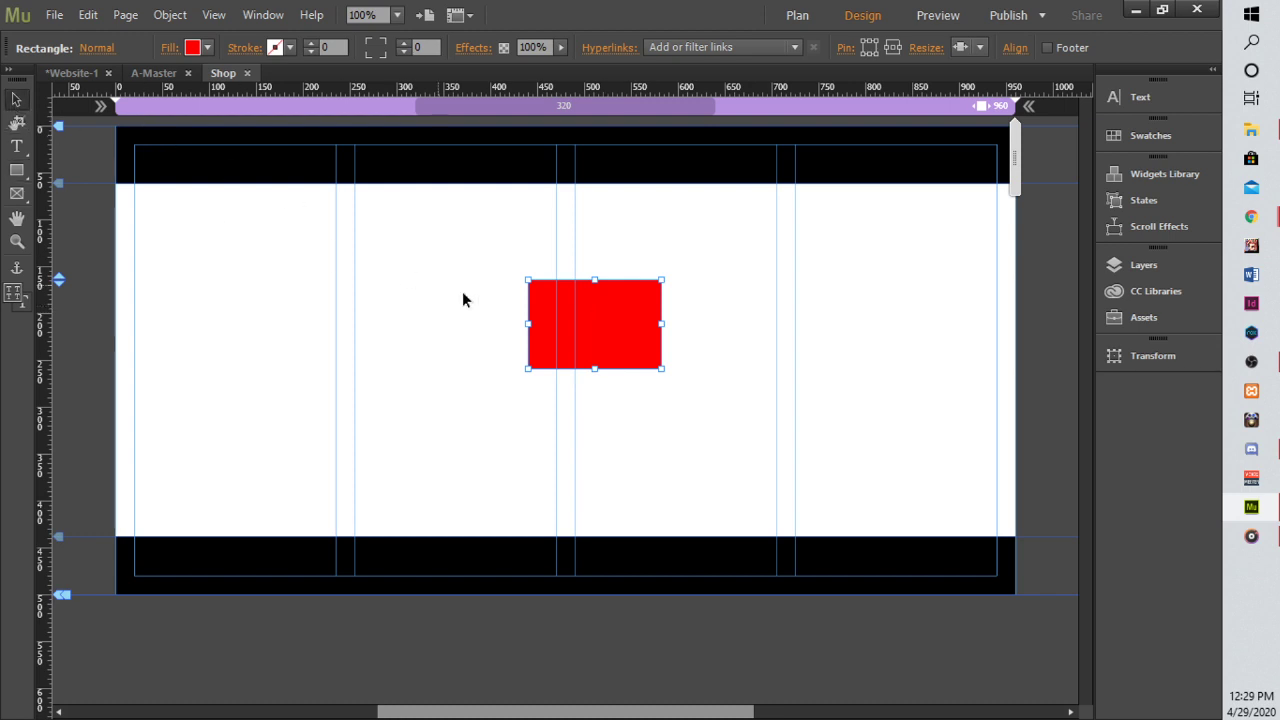
# Reposition and delete the red rectangle on the Shop page, and return to the A-Master page.
pyautogui.moveTo(587, 336); pyautogui.dragTo(543, 343)
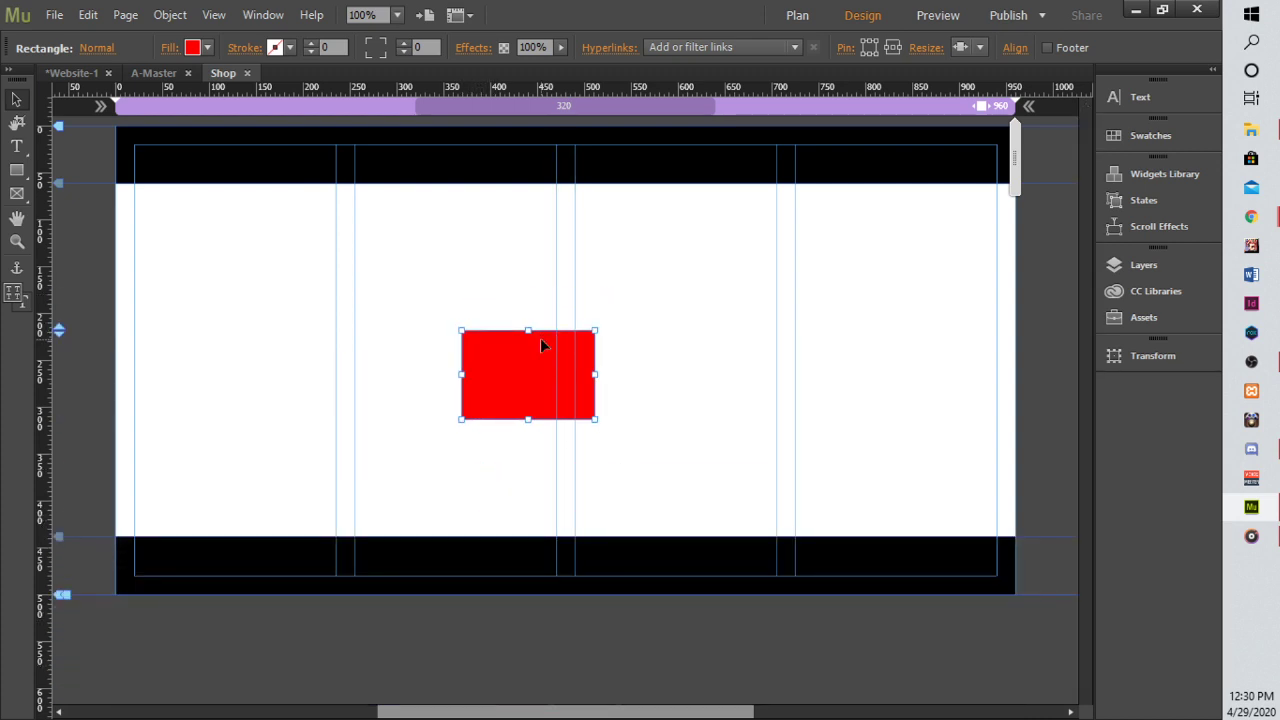
pyautogui.press('Delete')
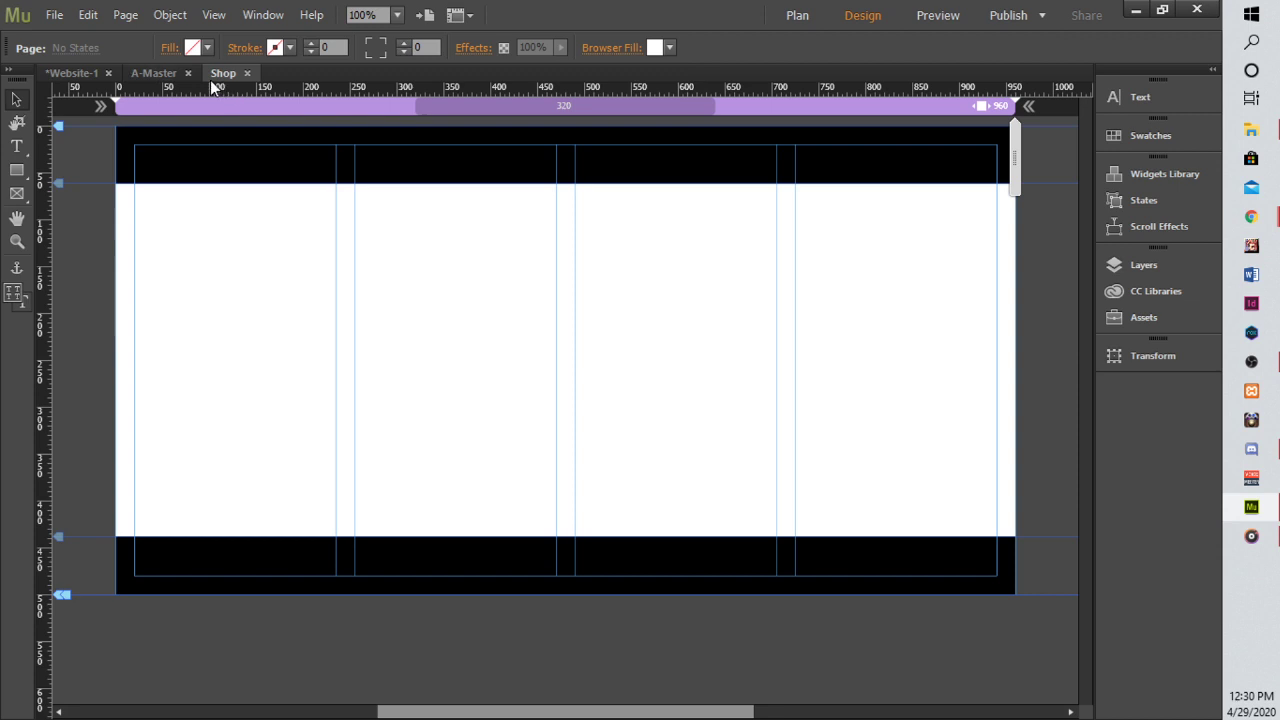
pyautogui.click(141, 67)
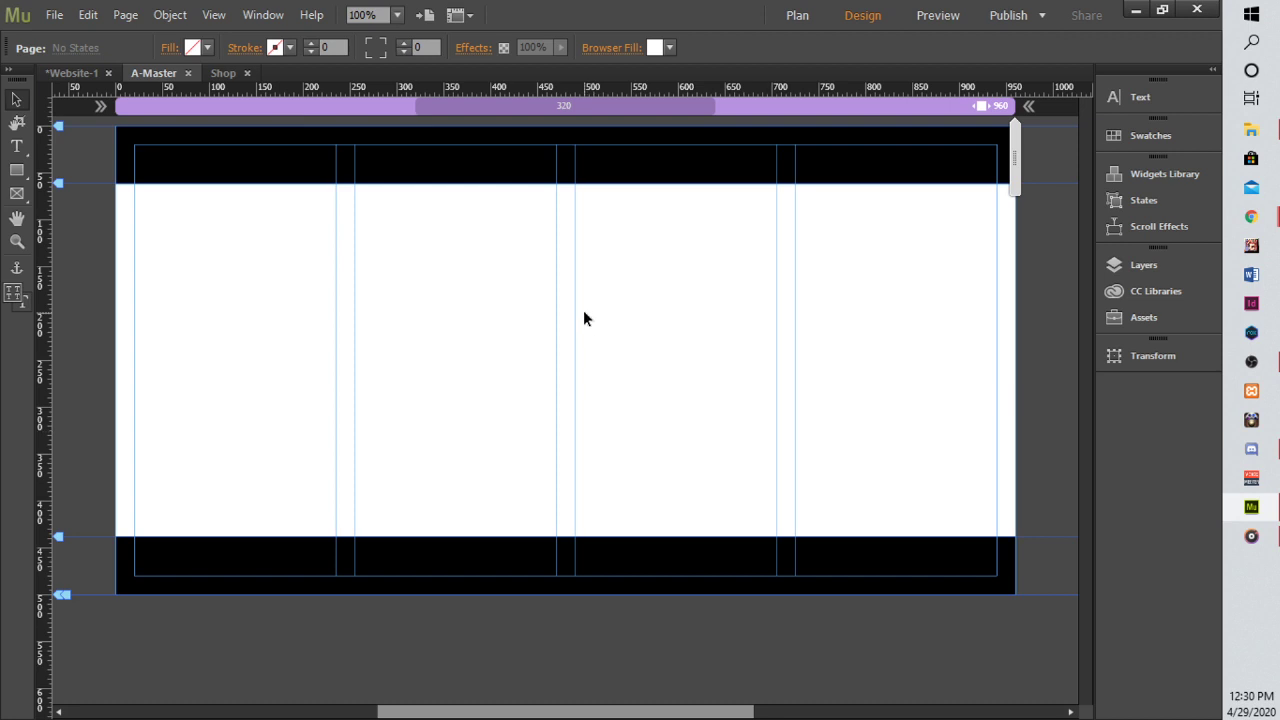
# Delete the black header rectangle and the black footer rectangle from the A-Master page.
pyautogui.click(595, 166)
pyautogui.press('Delete')
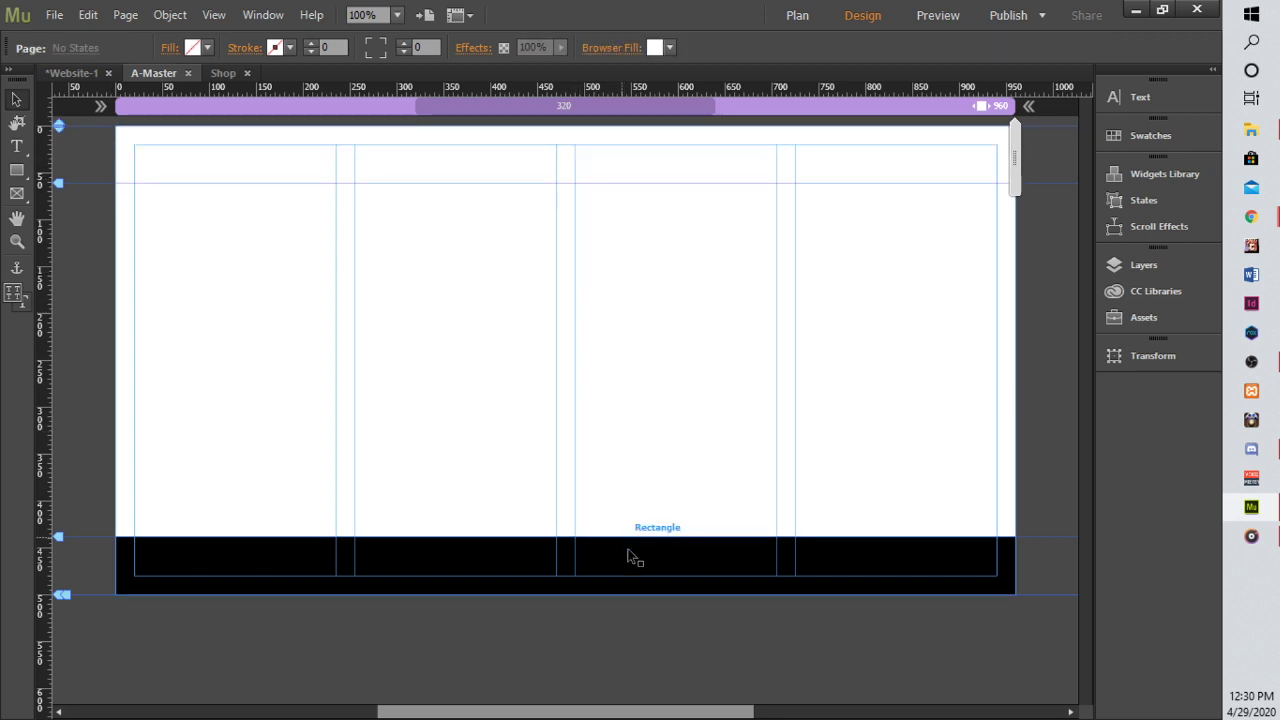
pyautogui.click(627, 547)
pyautogui.press('Delete')
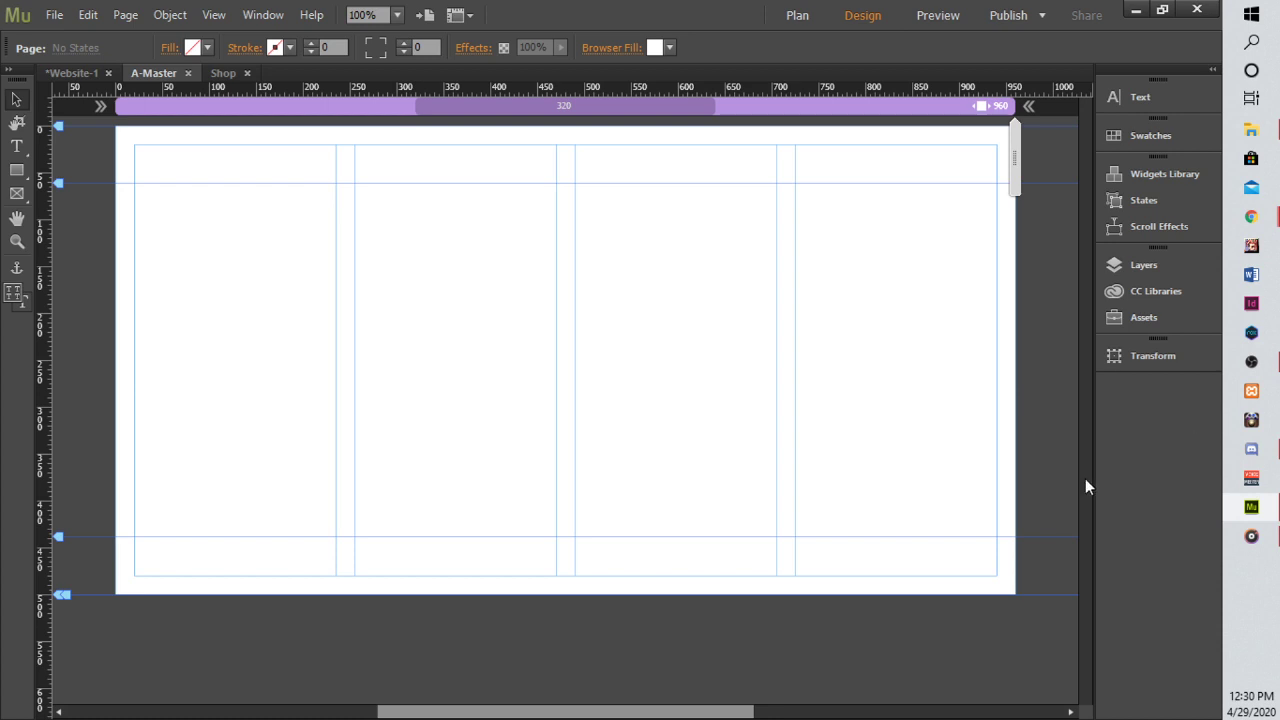
# Switch to Chrome, close the old Shop preview, examine the header layout of the dkvc index.html reference page, and return to Muse.
pyautogui.moveTo(1248, 142)
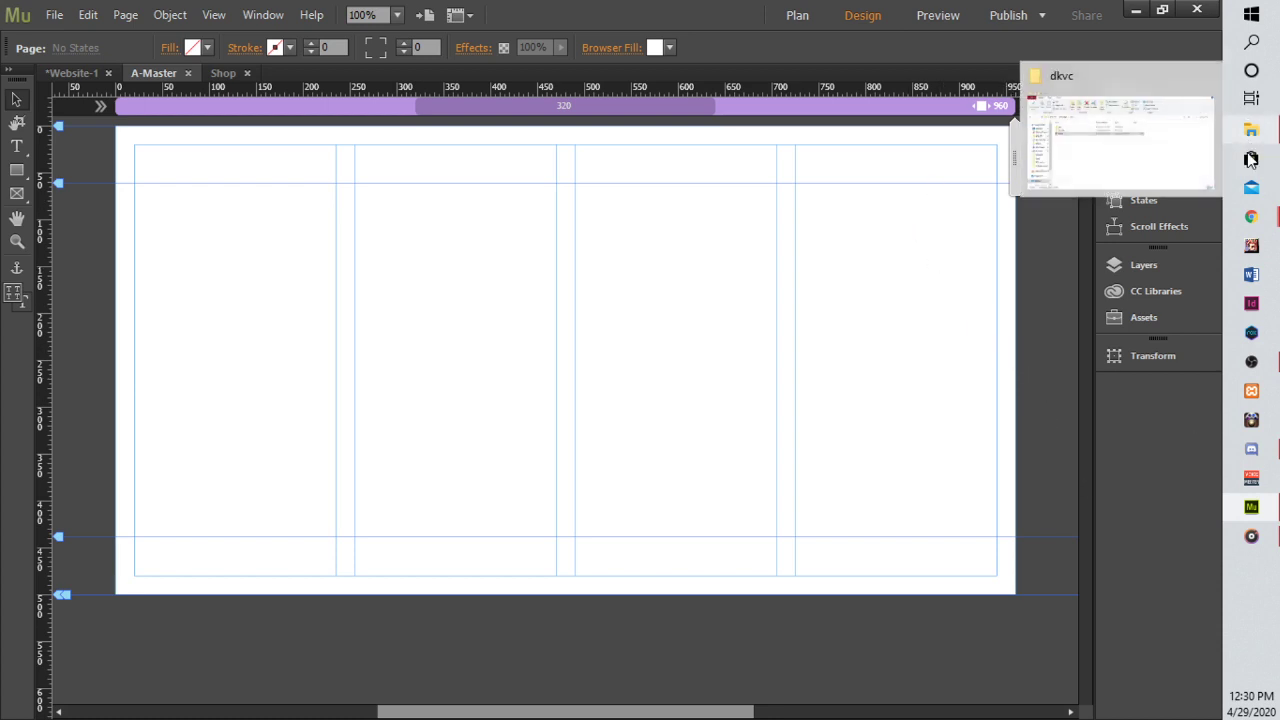
pyautogui.moveTo(1251, 216)
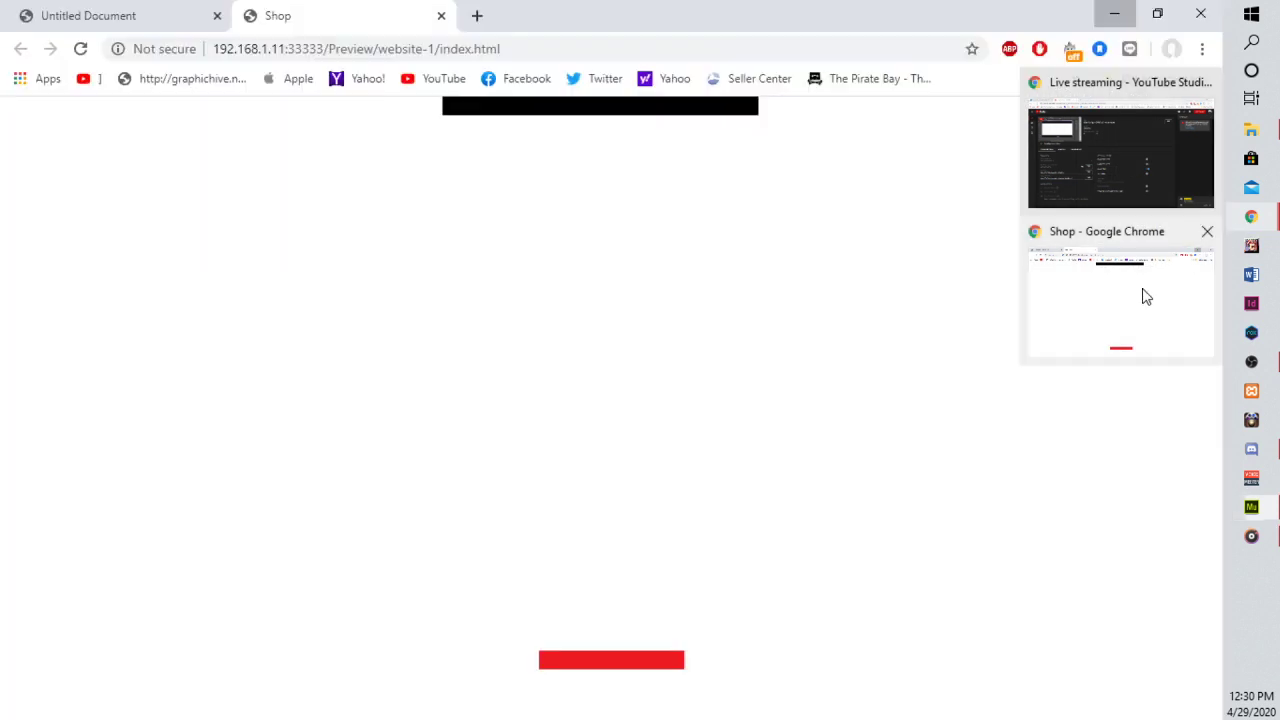
pyautogui.click(1143, 295)
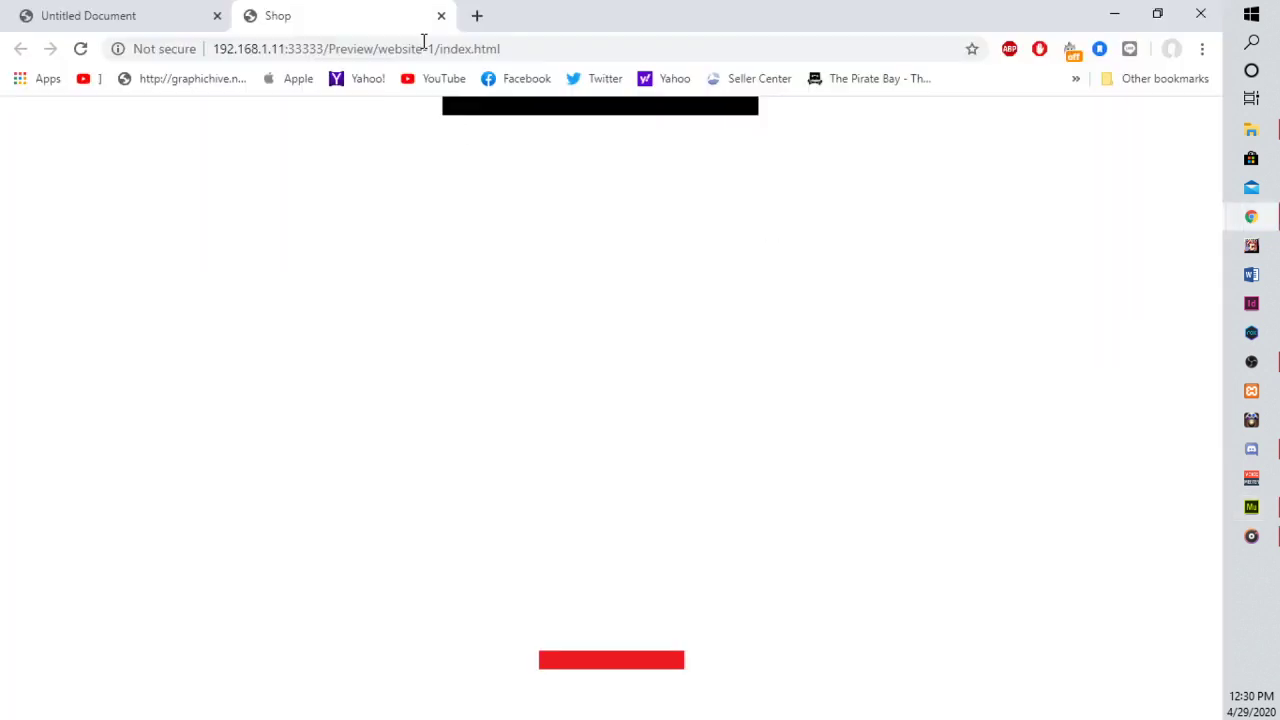
pyautogui.click(441, 15)
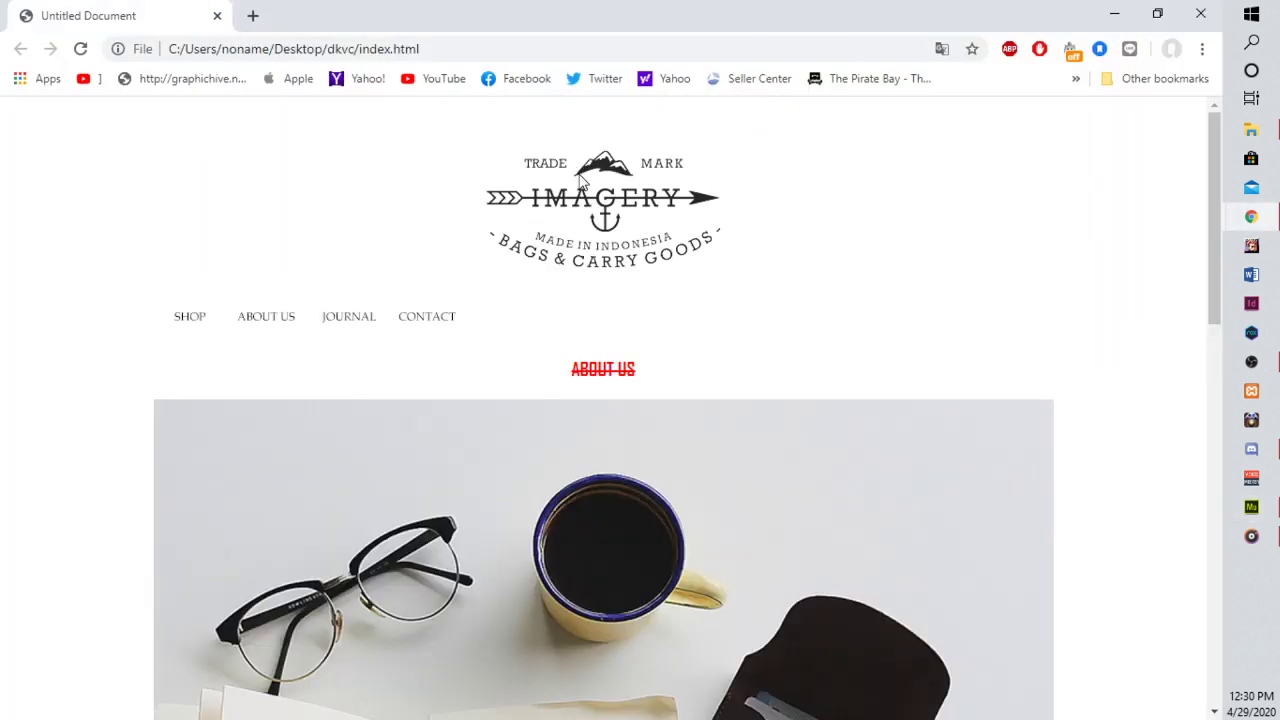
pyautogui.click(1262, 131)
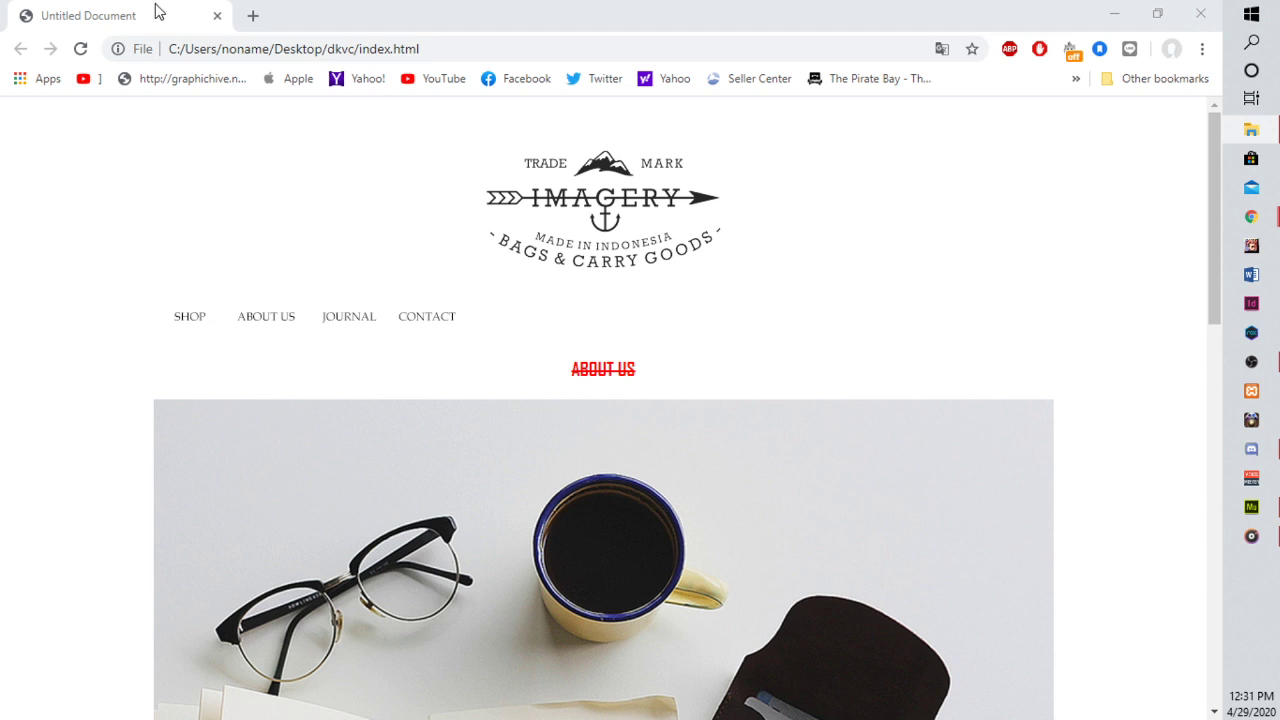
pyautogui.click(1118, 12)
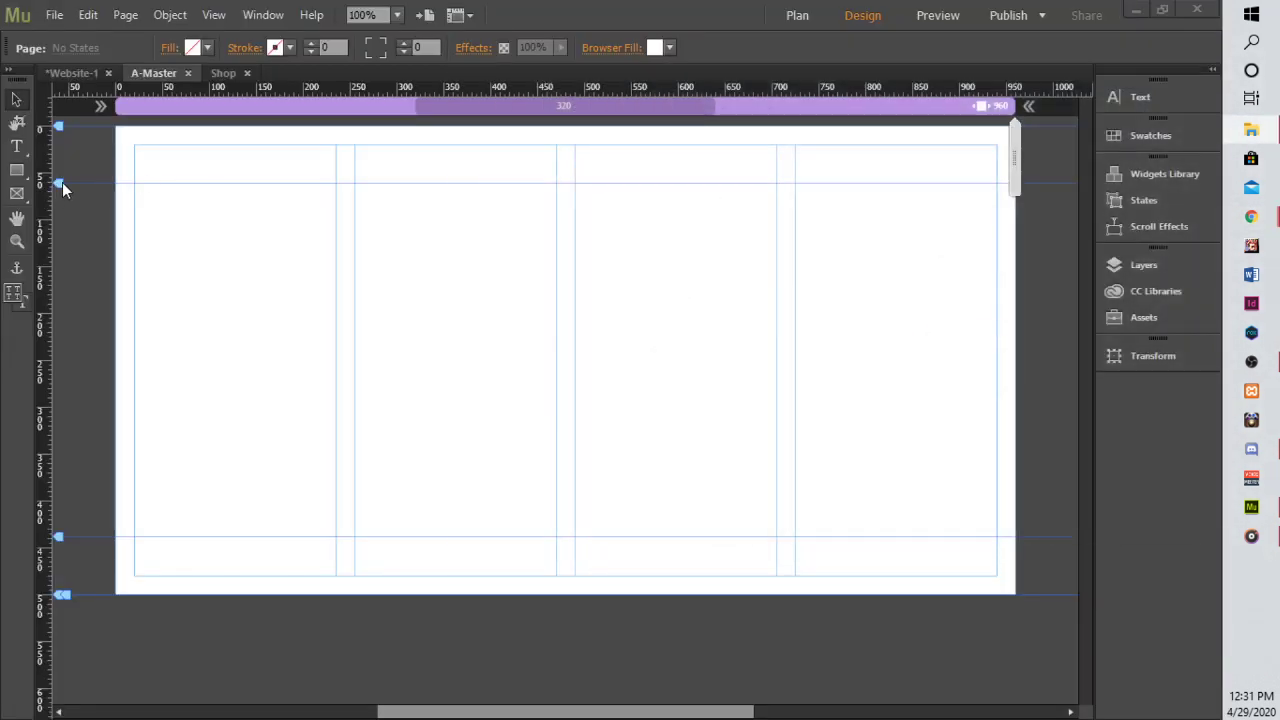
# Lower the A-Master header guide to about 170 px, and show File Explorer's dkvc images folder as large icons in a narrow window beside the page.
pyautogui.moveTo(60, 183)
pyautogui.mouseDown()
pyautogui.moveTo(70, 312)
pyautogui.moveTo(73, 285)
pyautogui.mouseUp()
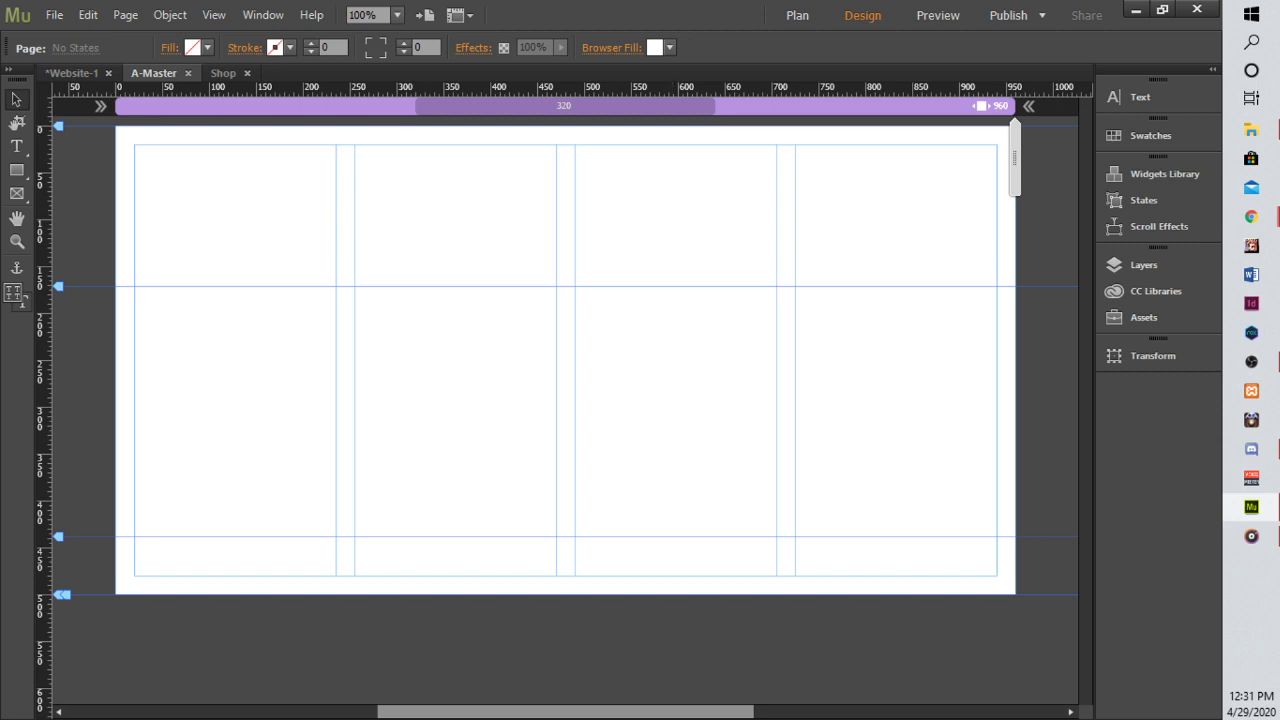
pyautogui.click(1251, 130)
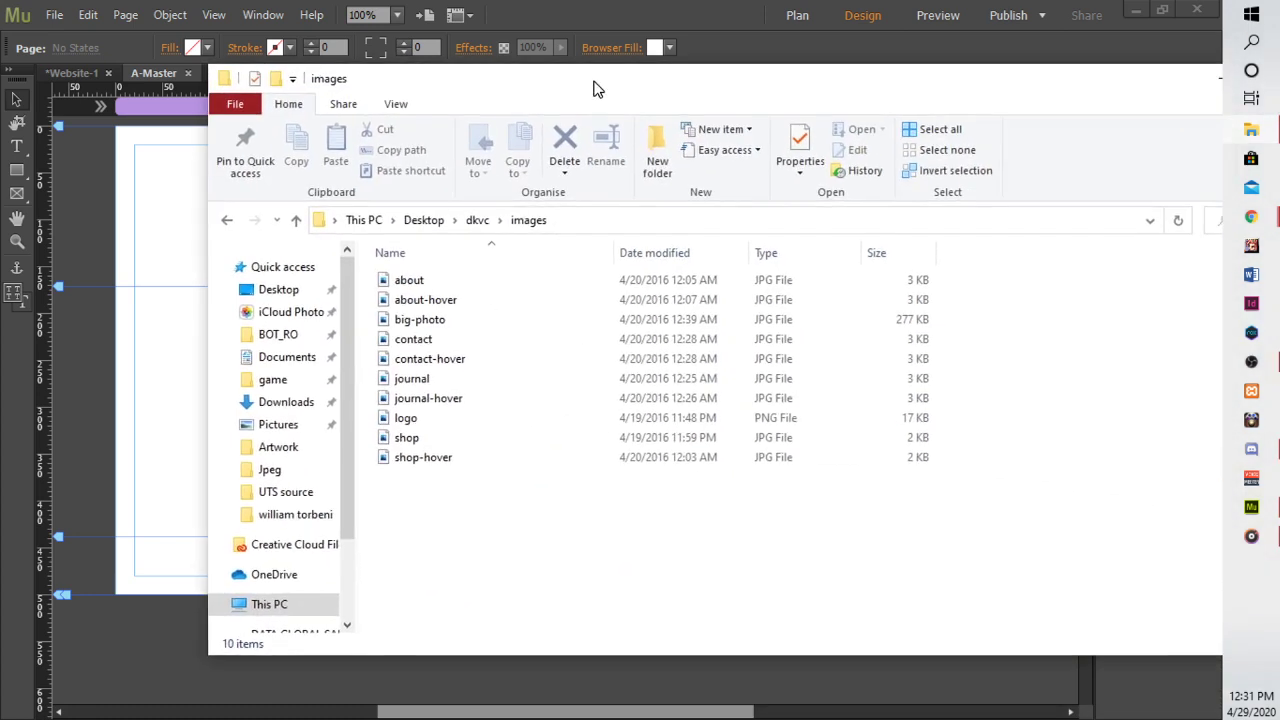
pyautogui.moveTo(594, 86); pyautogui.dragTo(448, 68)
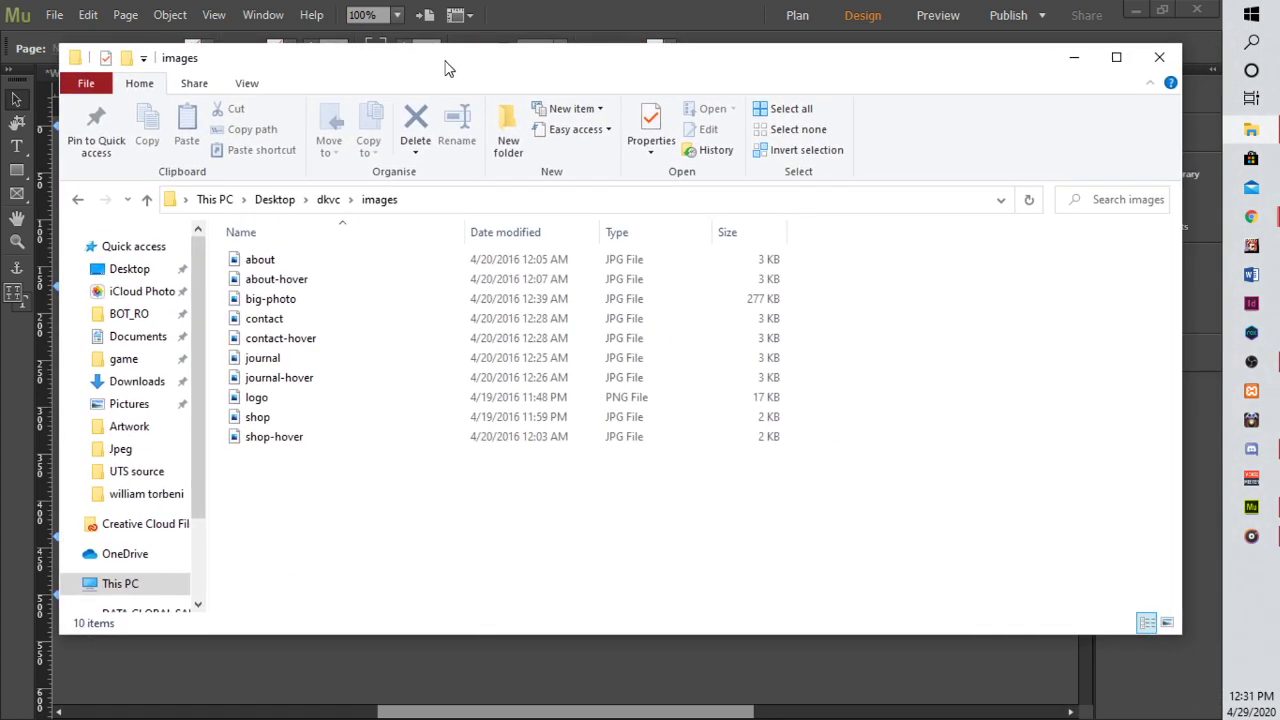
pyautogui.rightClick(398, 536)
pyautogui.moveTo(275, 300)
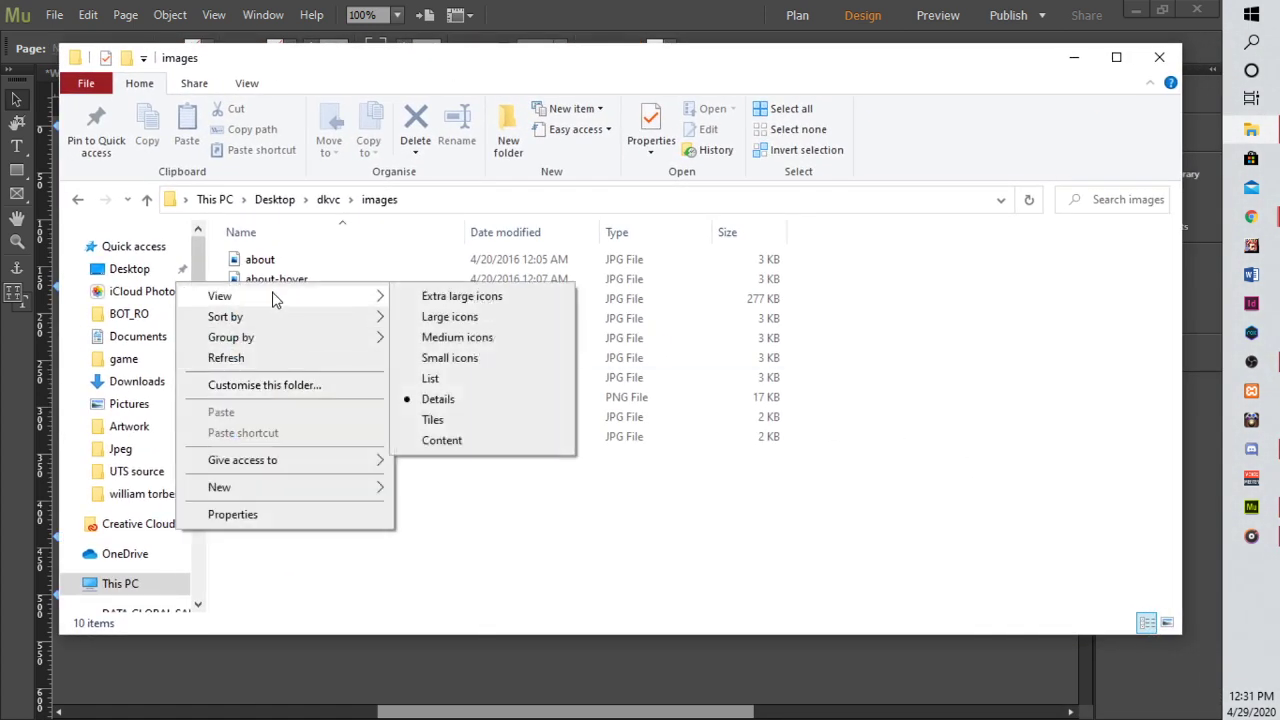
pyautogui.click(449, 317)
pyautogui.moveTo(890, 62); pyautogui.dragTo(745, 55)
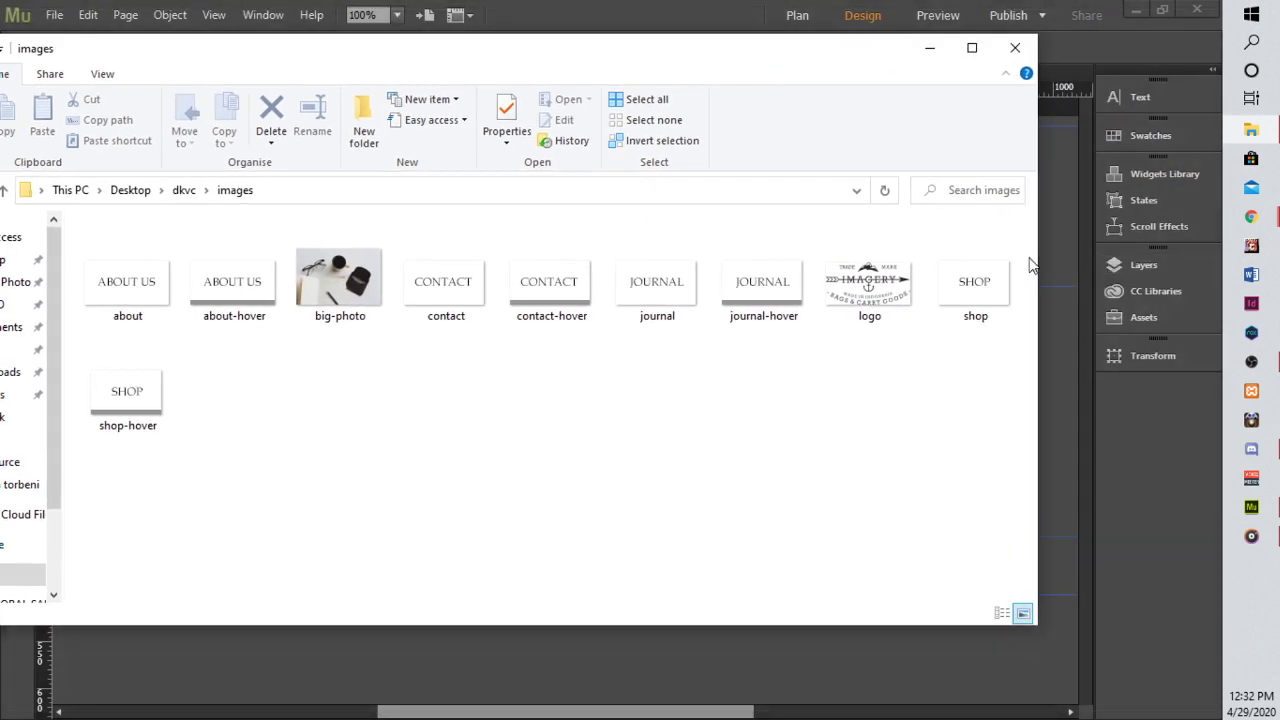
pyautogui.moveTo(1037, 266); pyautogui.dragTo(402, 307)
# Place the logo image from the images folder in the A-Master header, centred horizontally and aligned to the upper page margin.
pyautogui.click(241, 468)
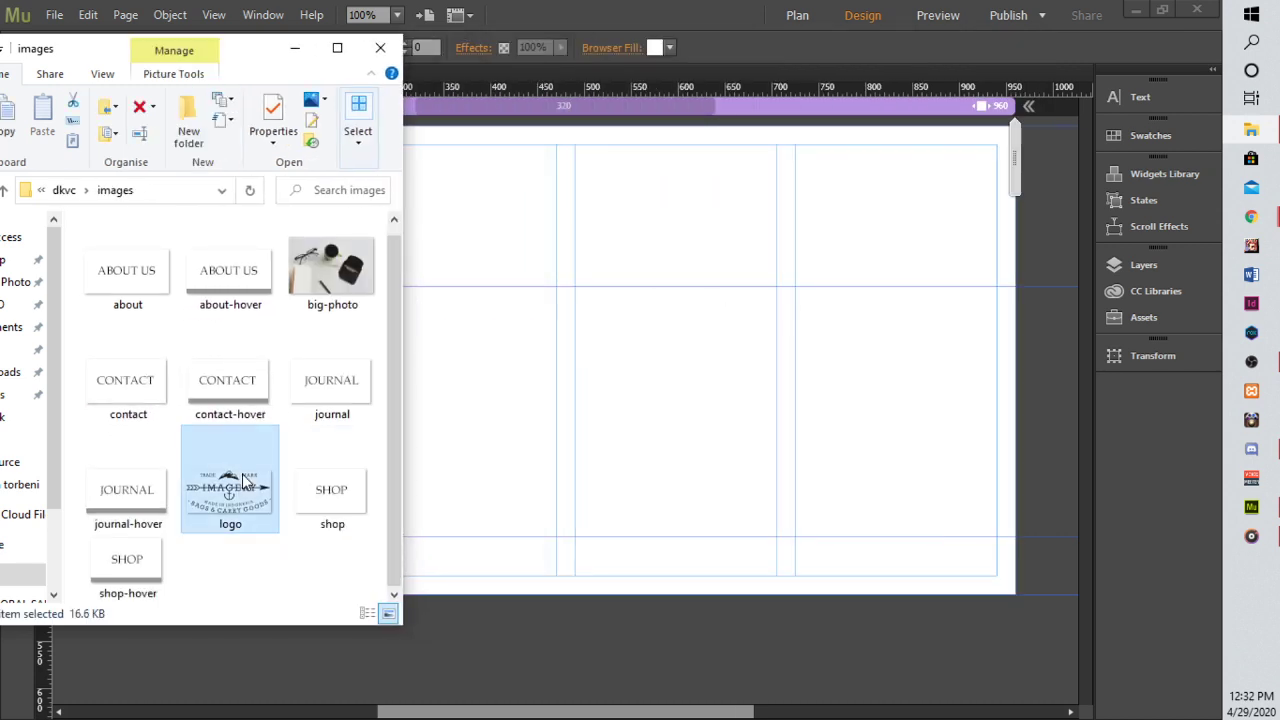
pyautogui.moveTo(224, 492); pyautogui.dragTo(556, 240)
pyautogui.click(535, 166)
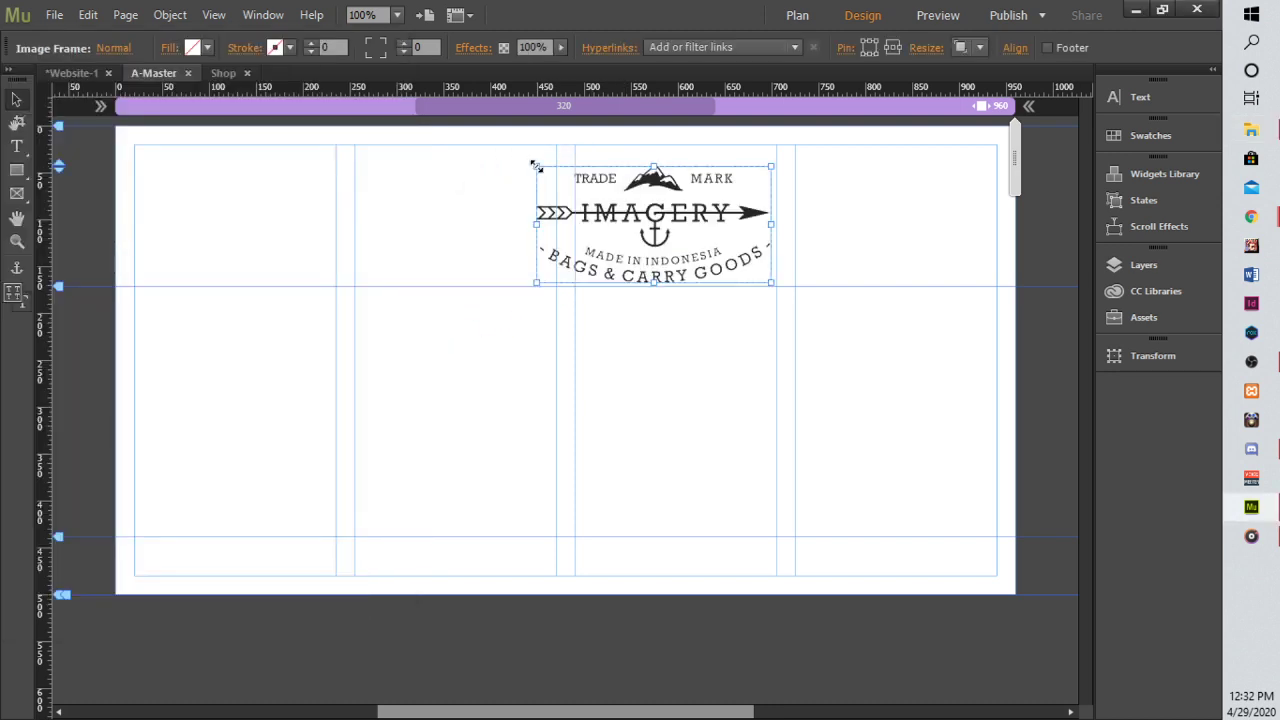
pyautogui.moveTo(660, 216); pyautogui.dragTo(590, 205)
pyautogui.click(876, 237)
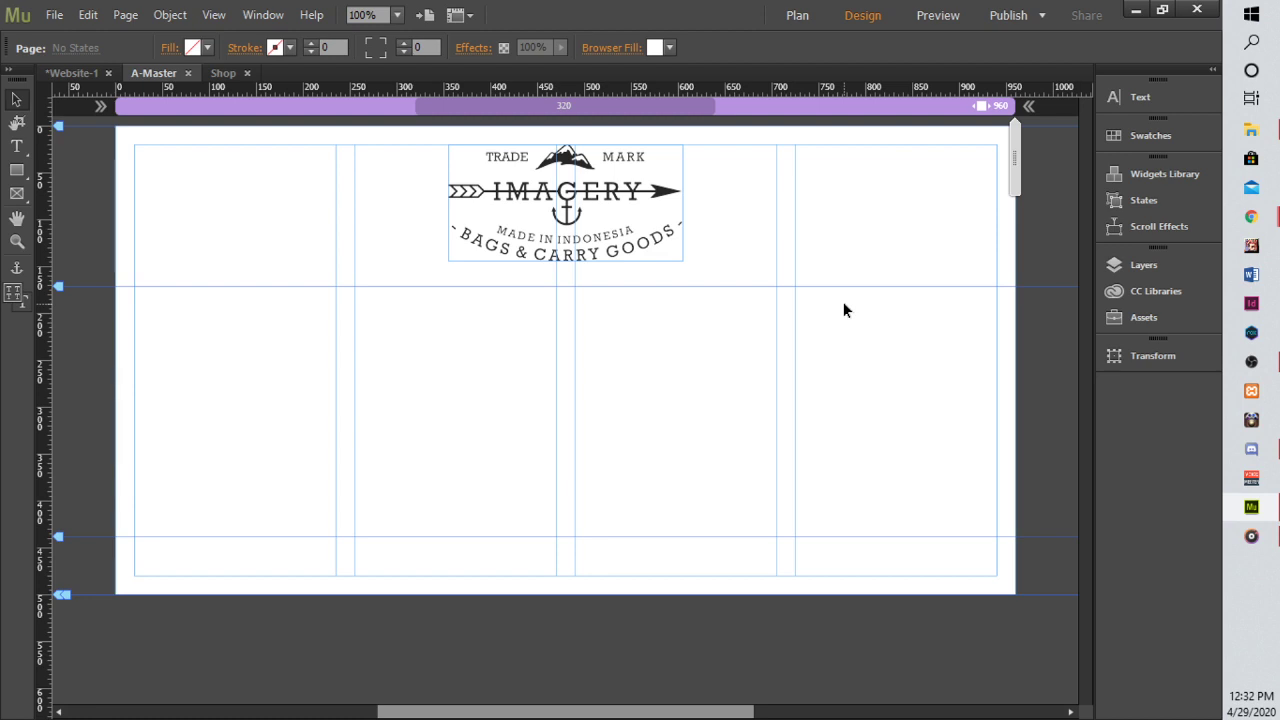
# Preview the site in the browser, compare its logo position with the reference page, and return to Muse.
pyautogui.click(662, 243)
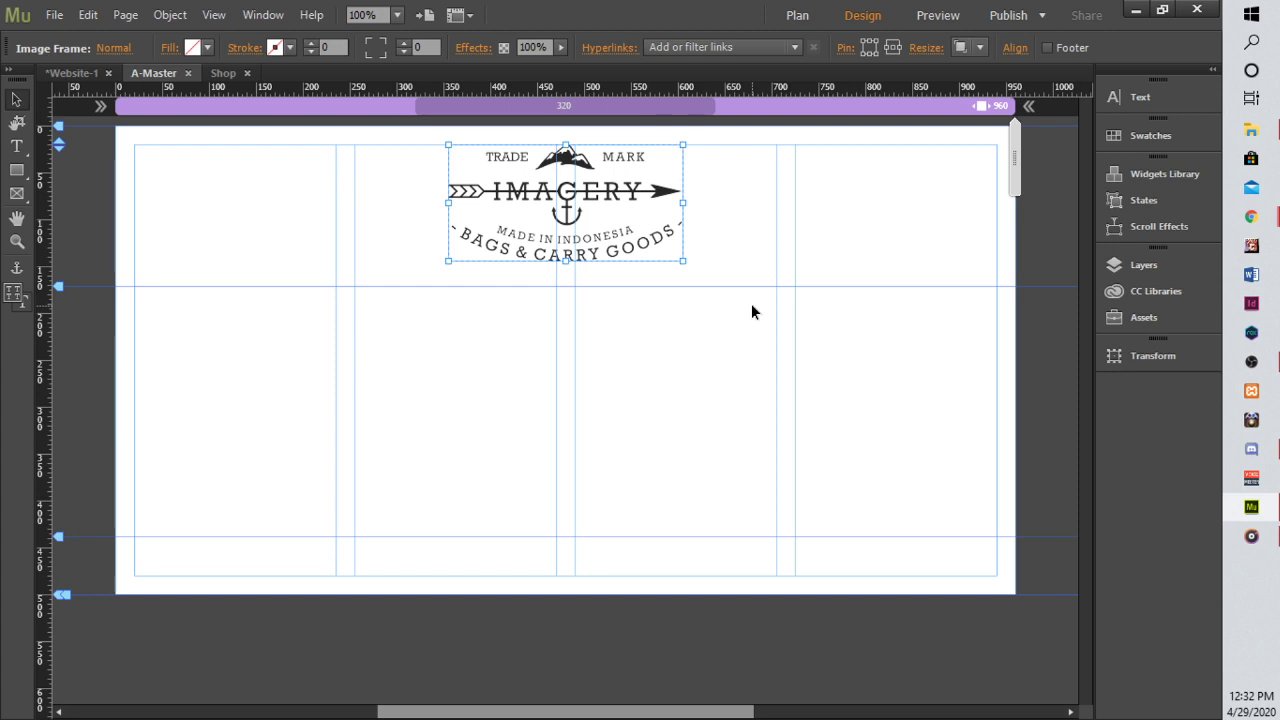
pyautogui.click(54, 14)
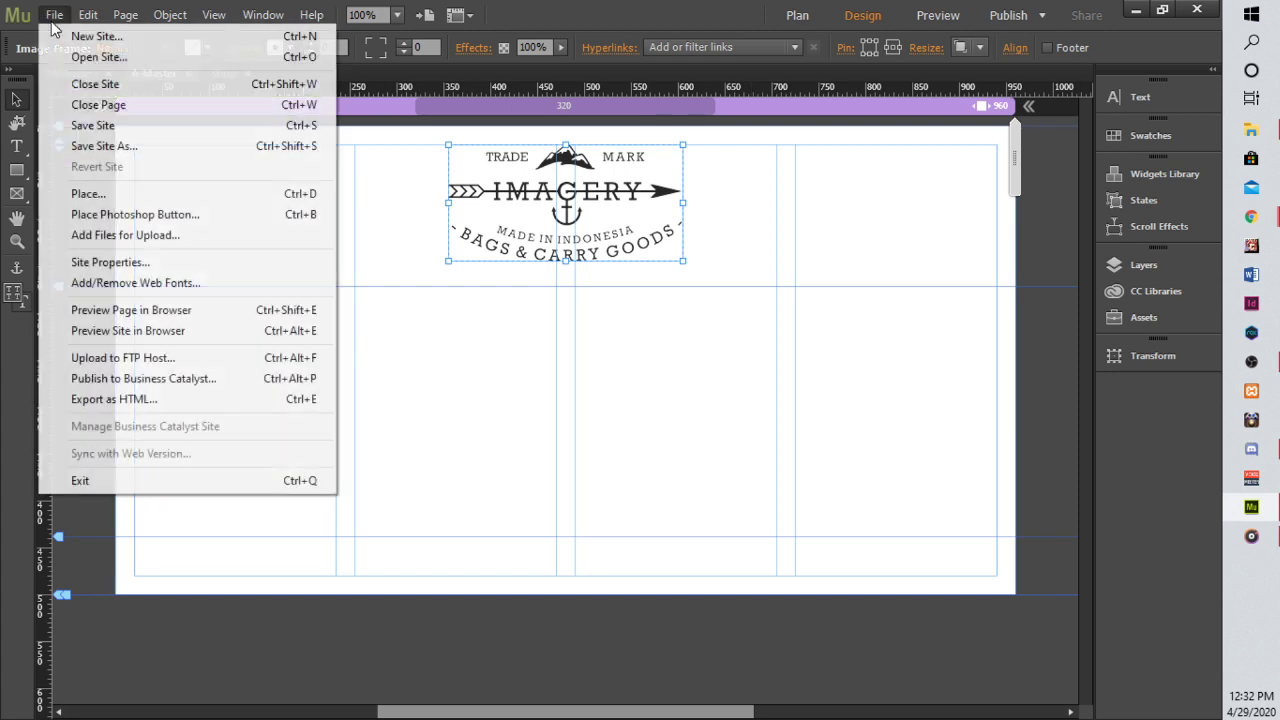
pyautogui.click(91, 335)
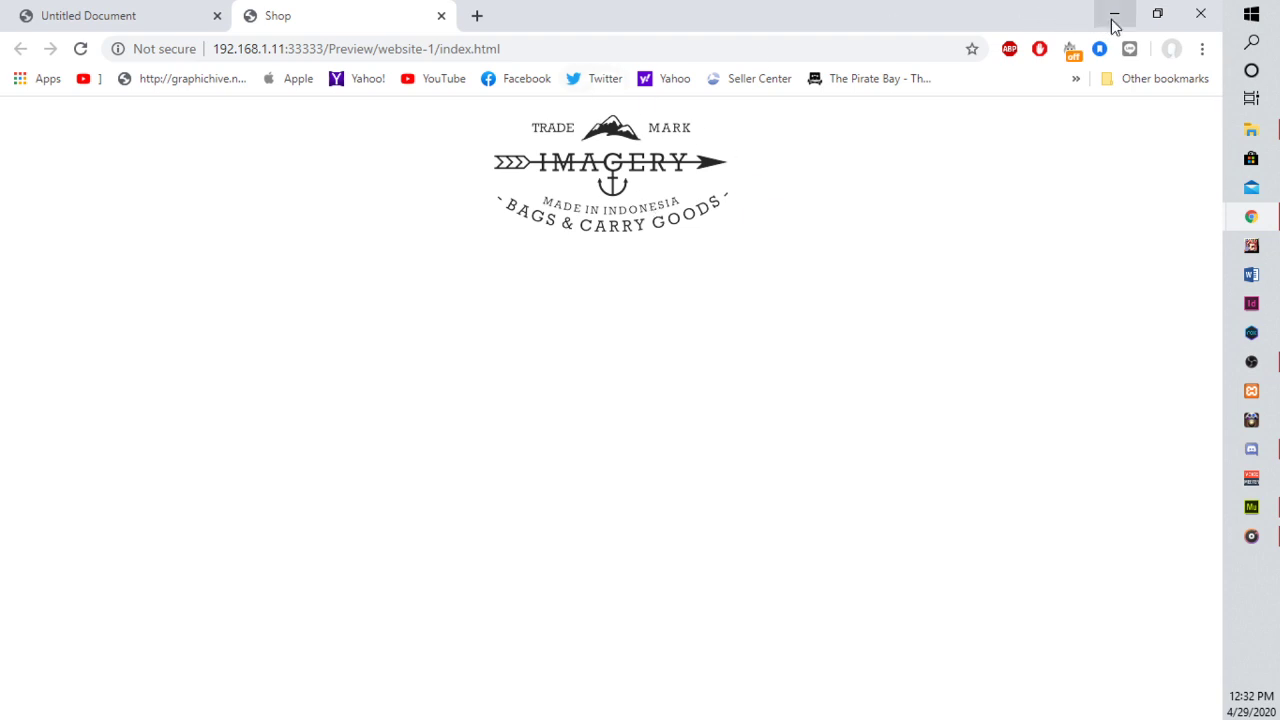
pyautogui.click(441, 15)
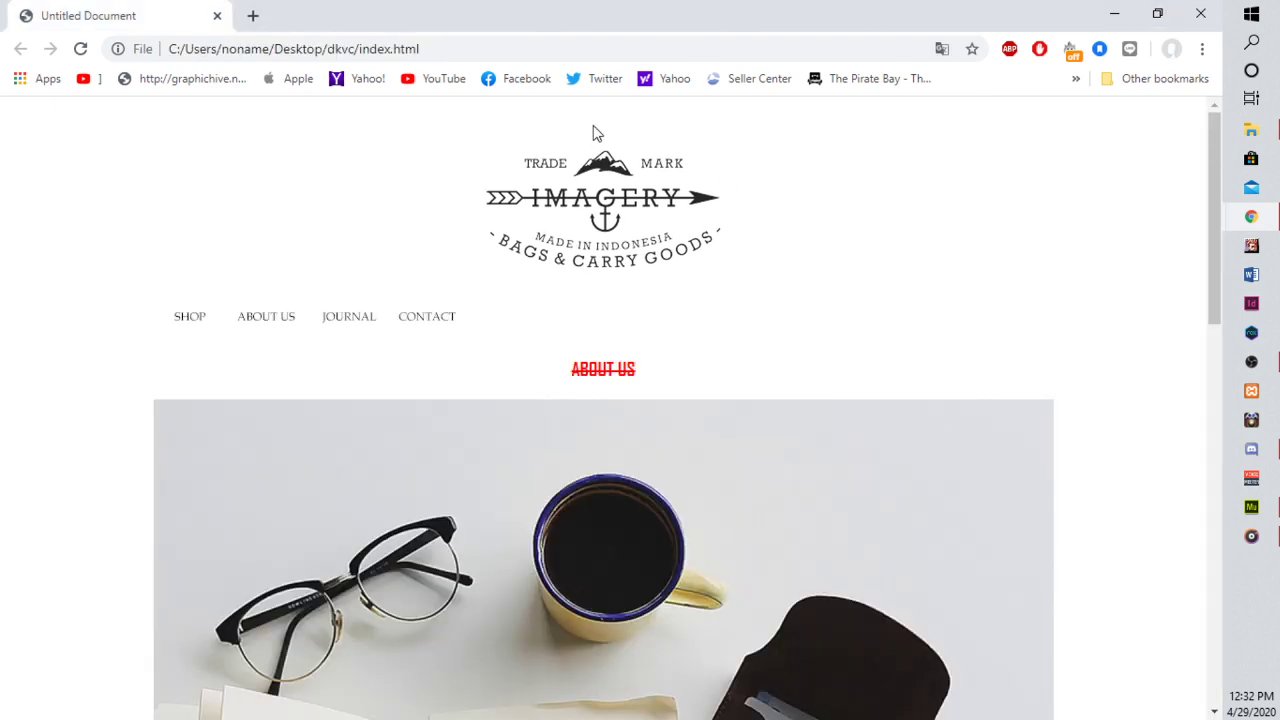
pyautogui.click(1114, 14)
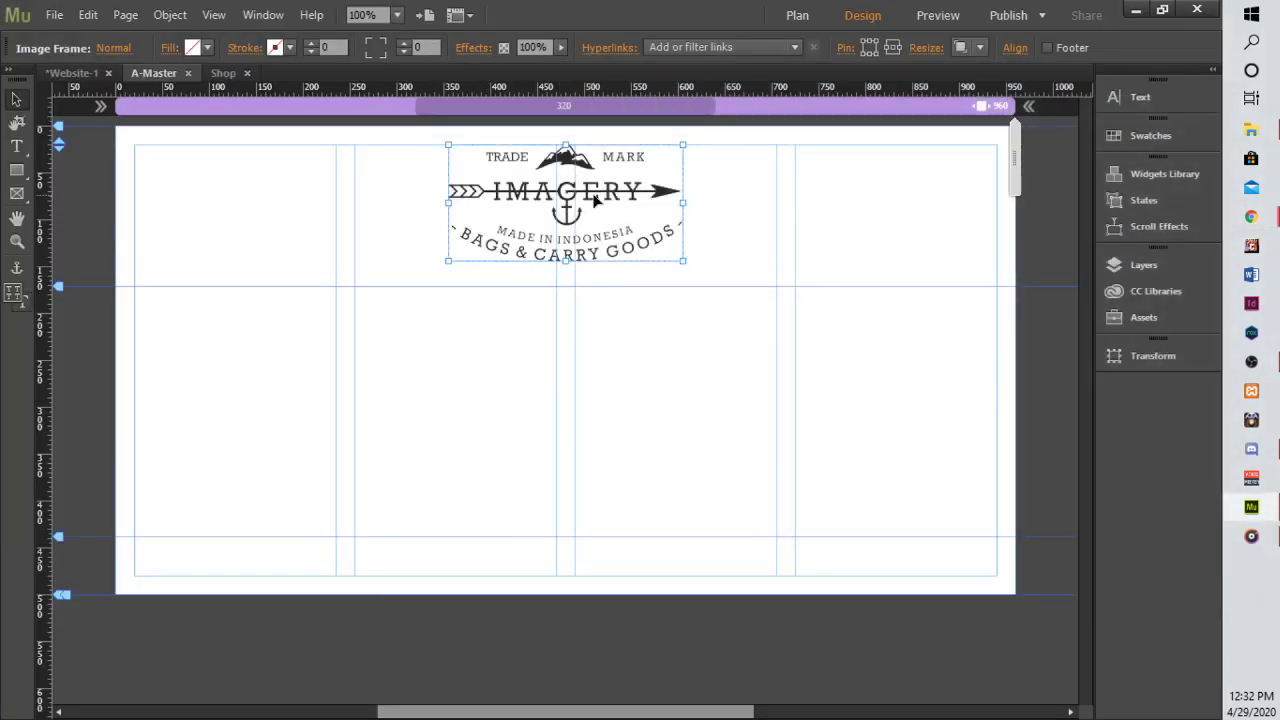
# Move the logo slightly down in the A-Master header and preview the site in the browser.
pyautogui.moveTo(571, 192); pyautogui.dragTo(571, 212)
pyautogui.click(638, 393)
pyautogui.click(54, 14)
pyautogui.click(120, 330)
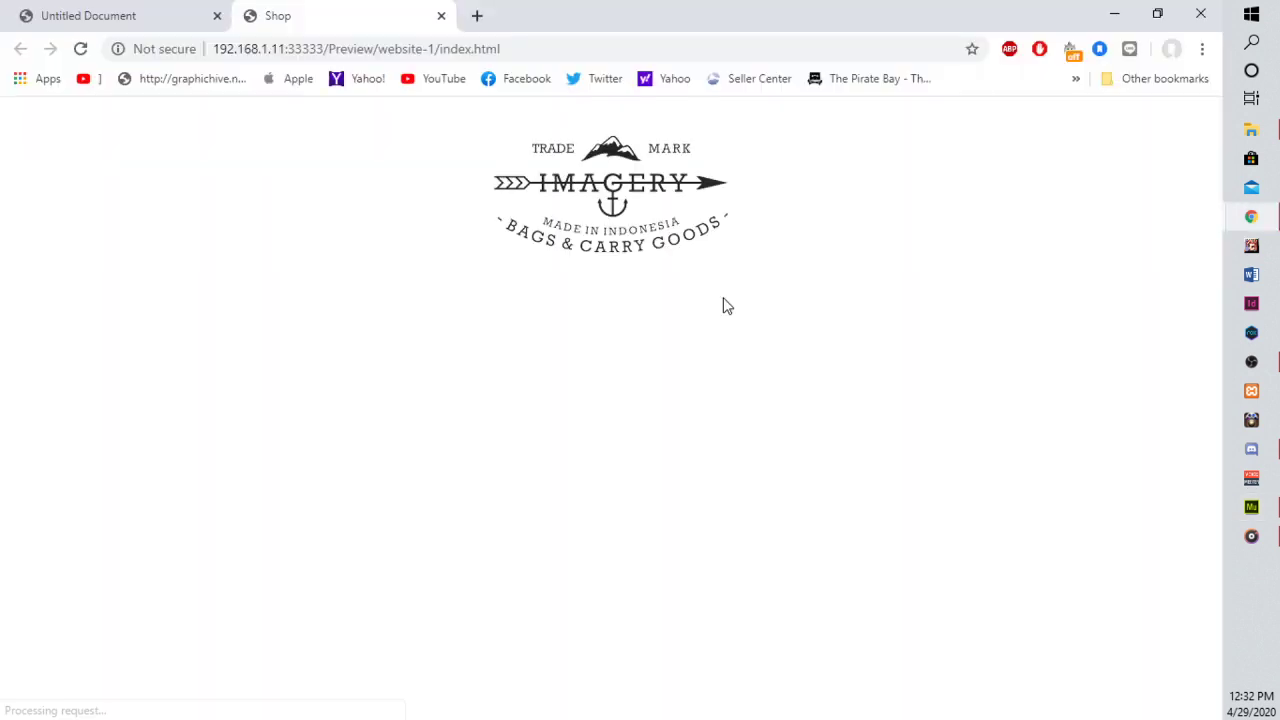
# Compare the logo's position in the Shop preview with the reference page, and return to Muse.
pyautogui.click(130, 22)
pyautogui.click(345, 12)
pyautogui.click(97, 28)
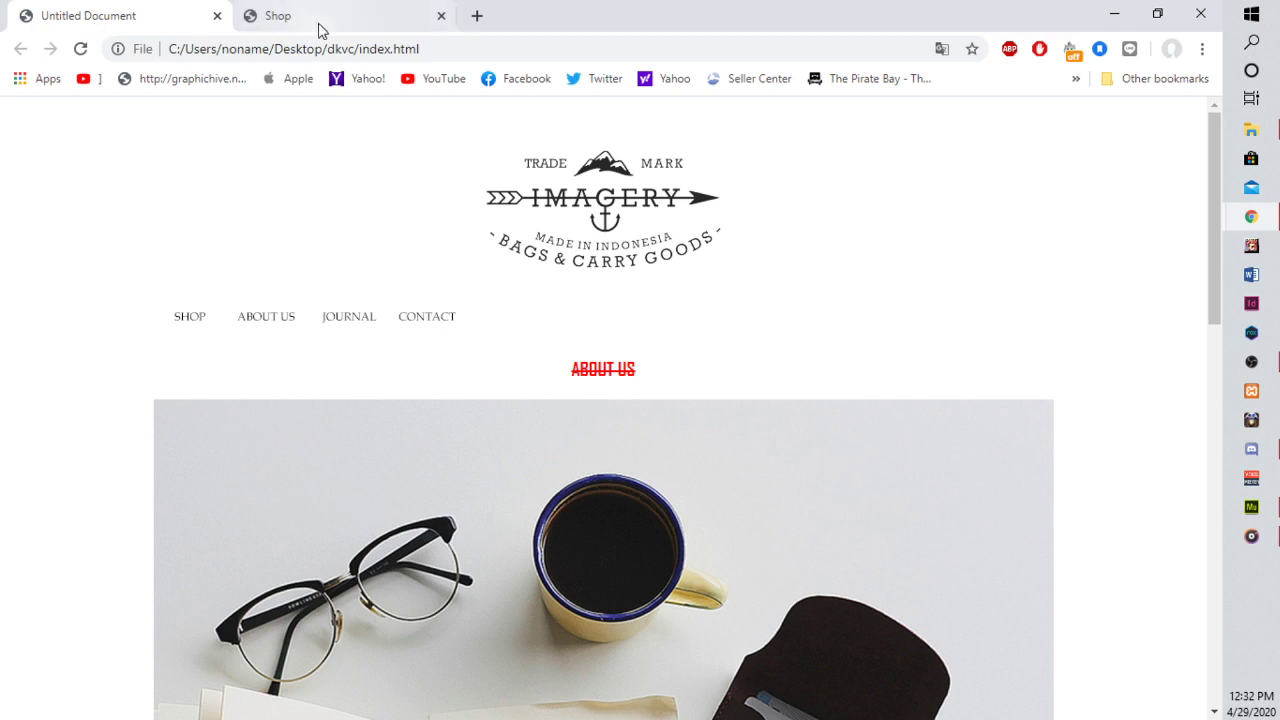
pyautogui.click(330, 32)
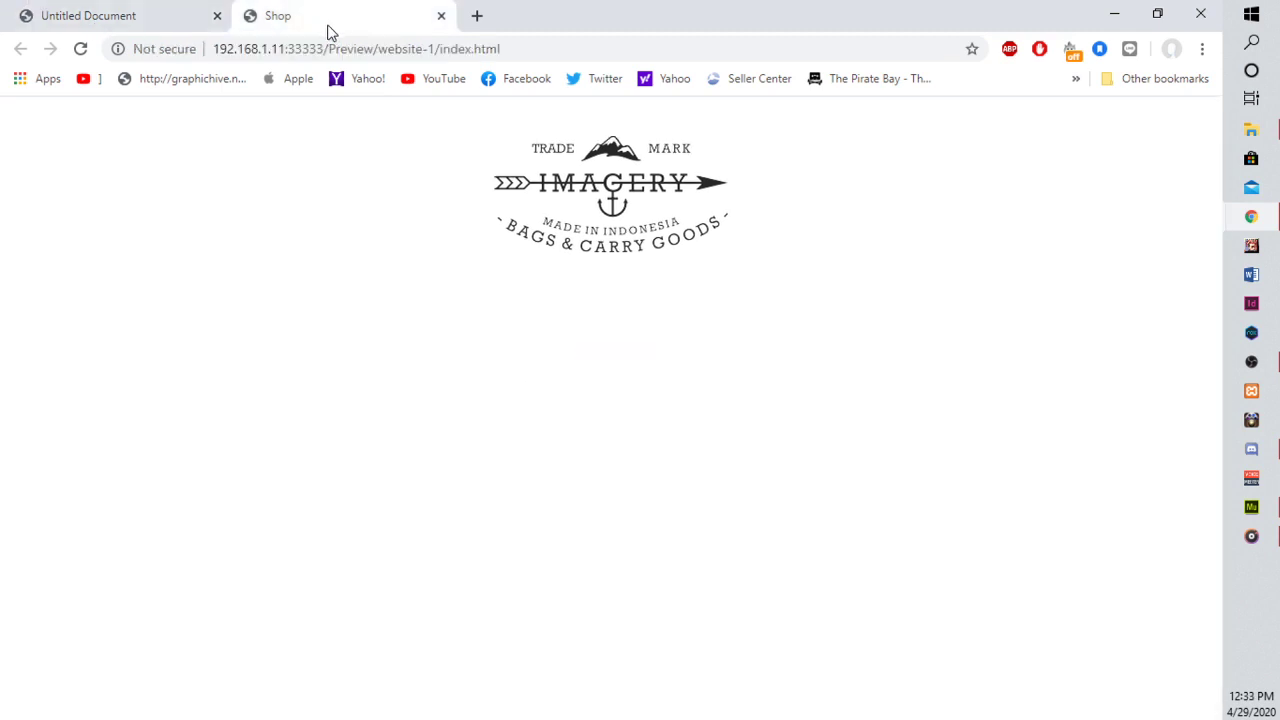
pyautogui.click(137, 15)
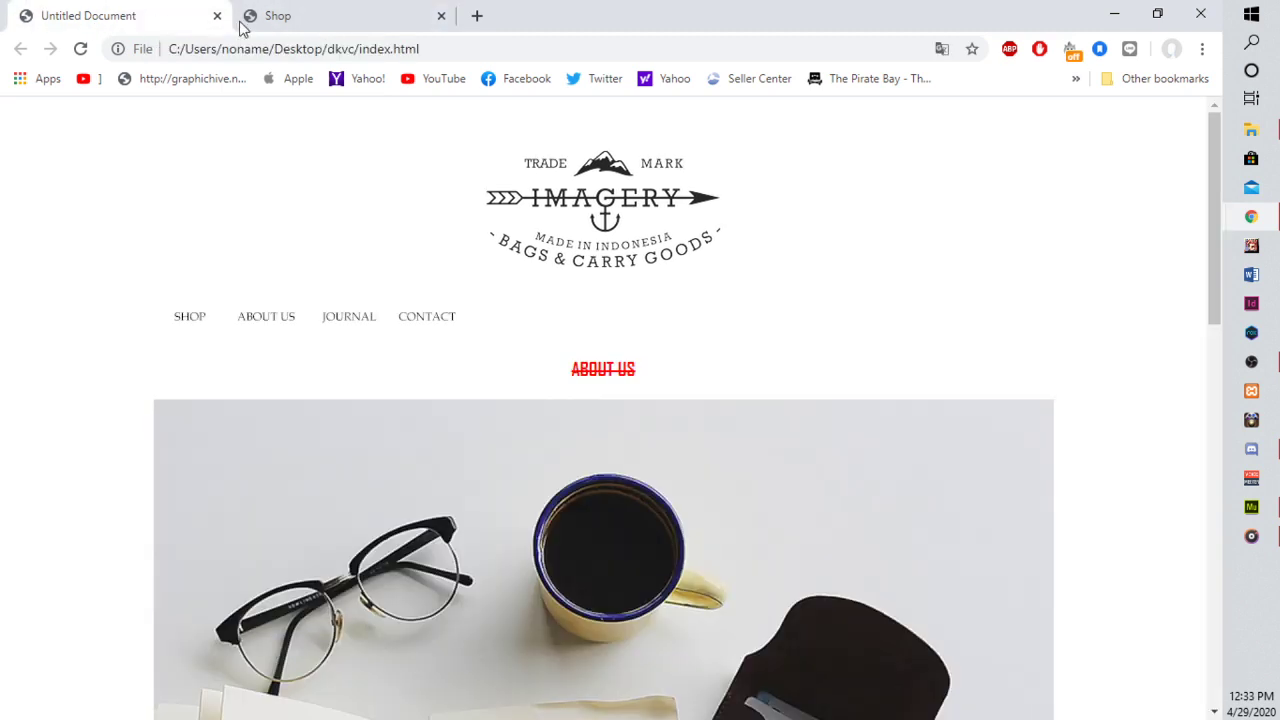
pyautogui.click(1116, 15)
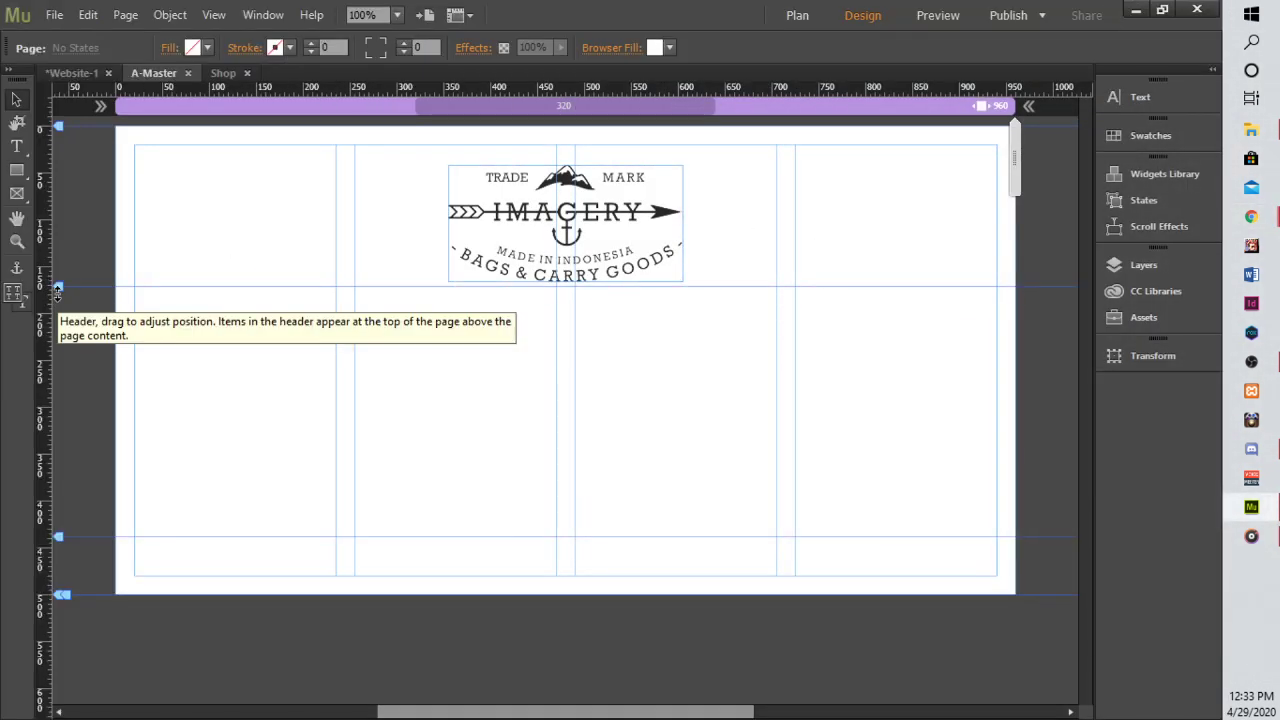
# Lower the header guide to about 200 px, and scale the logo down slightly while keeping it centred on the page.
pyautogui.moveTo(58, 288)
pyautogui.mouseDown()
pyautogui.moveTo(58, 335)
pyautogui.moveTo(58, 314)
pyautogui.mouseUp()
pyautogui.click(566, 232)
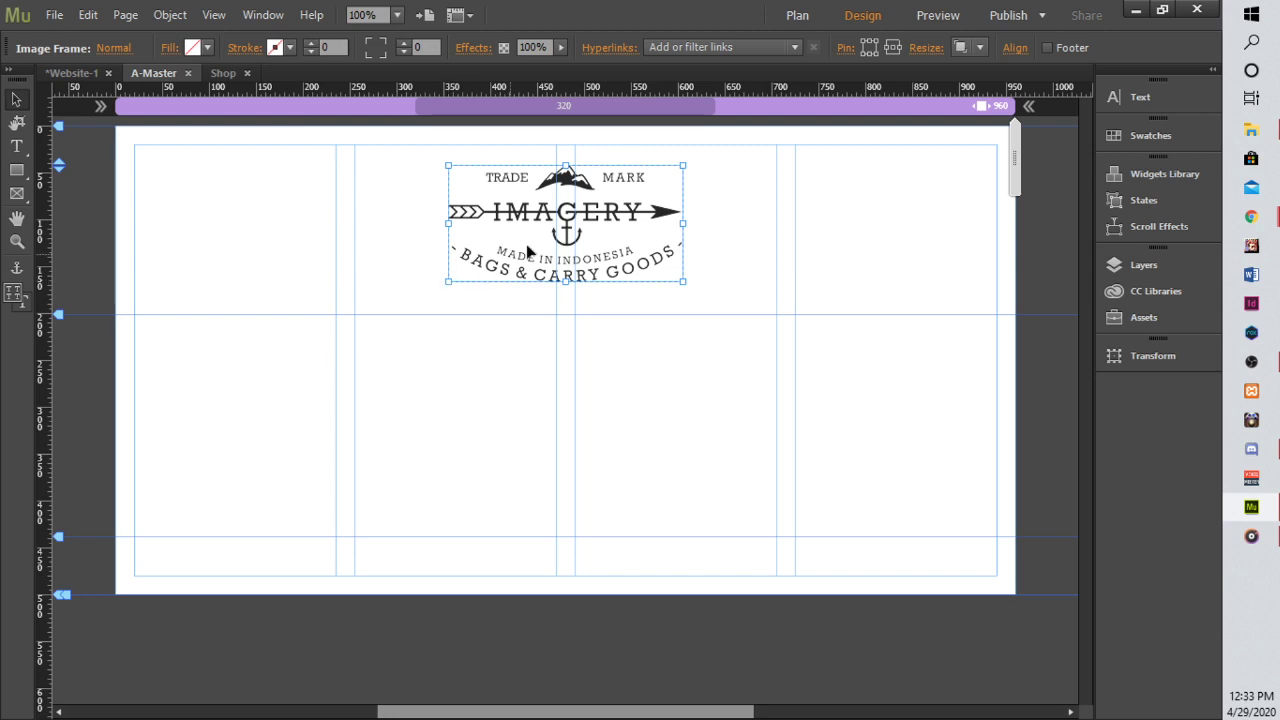
pyautogui.moveTo(446, 281); pyautogui.dragTo(471, 273)
pyautogui.moveTo(616, 219); pyautogui.dragTo(612, 220)
pyautogui.click(637, 297)
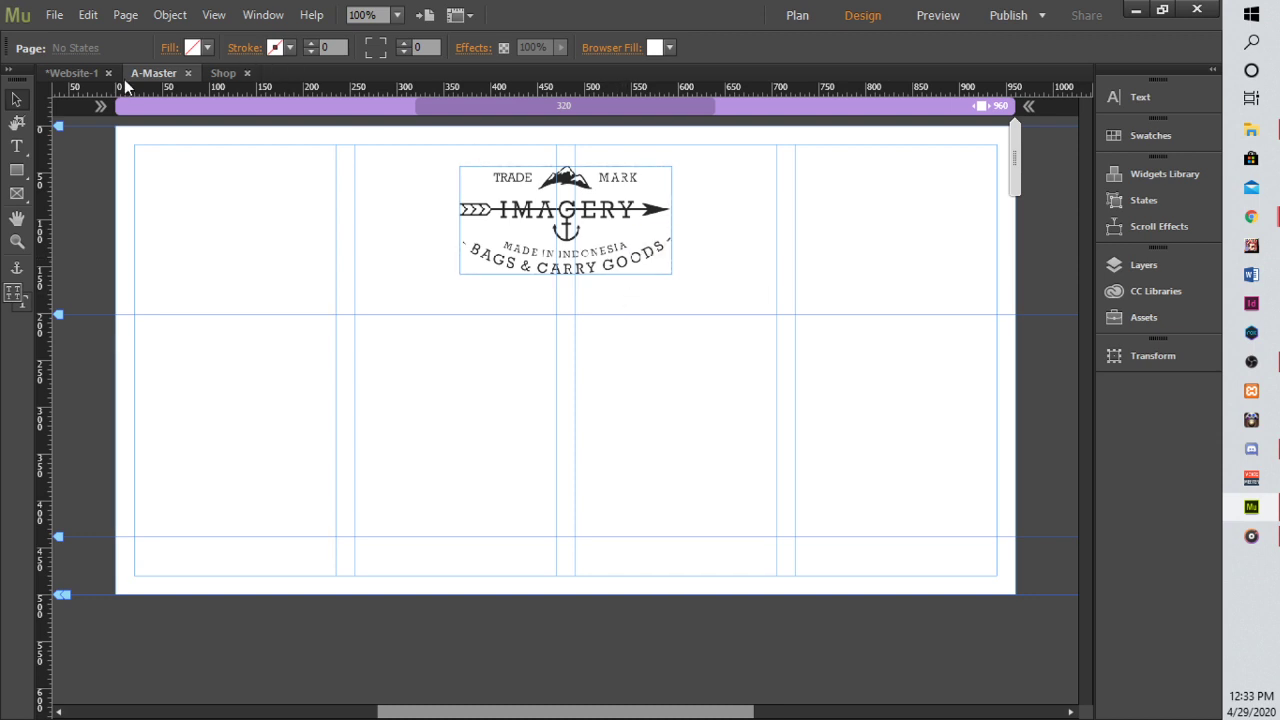
# Check the logo on the page thumbnails in the Website-1 site plan, and return to the A-Master page.
pyautogui.click(67, 79)
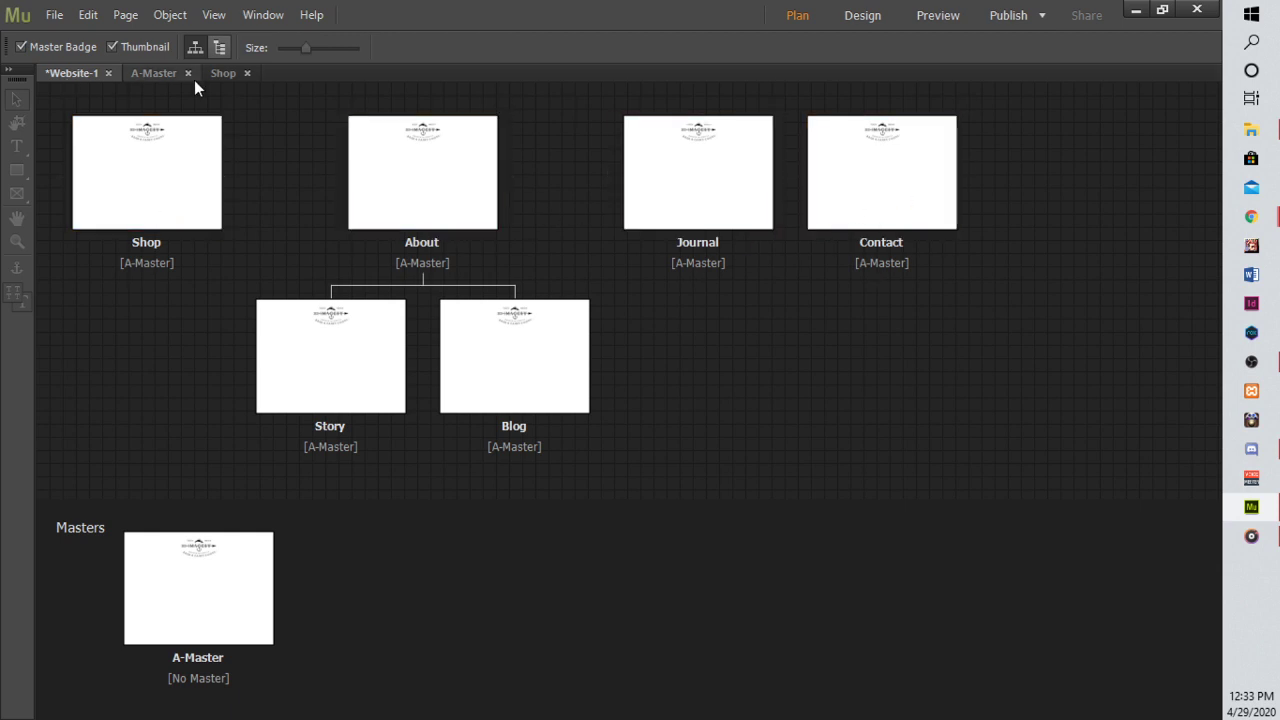
pyautogui.click(157, 73)
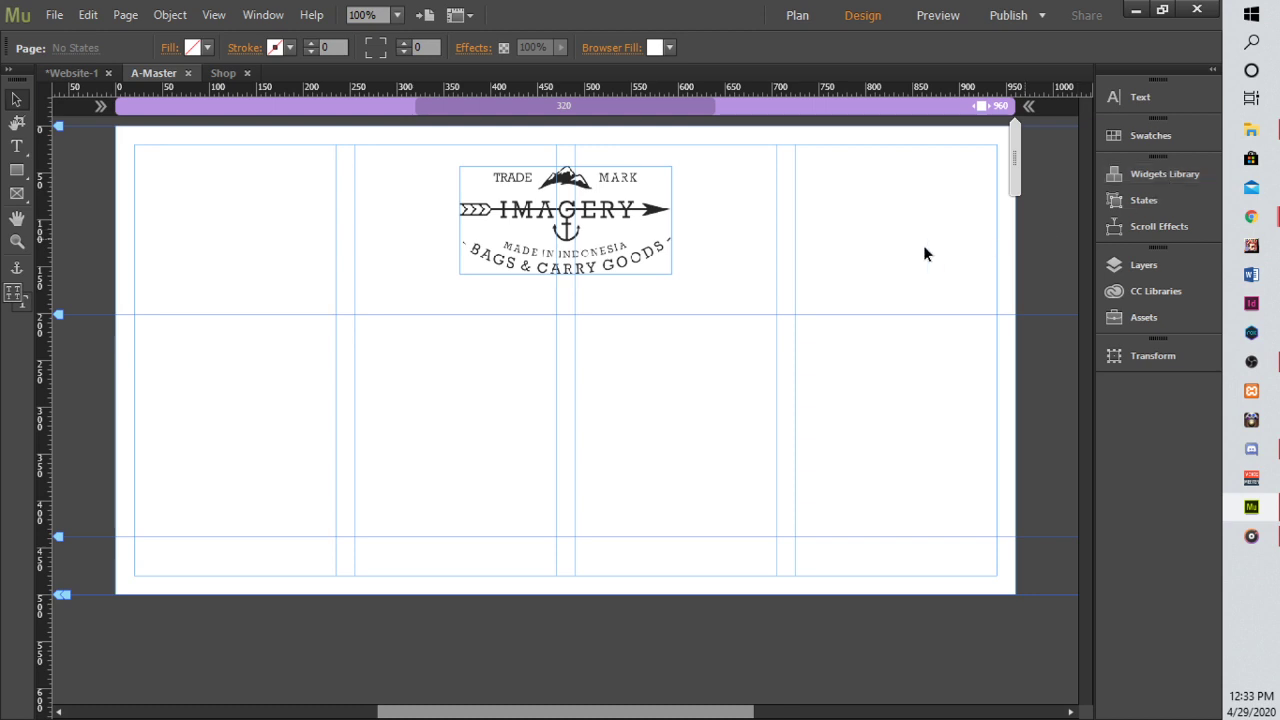
# Examine the Horizontal and Vertical menu widgets in the Widgets Library, and switch to Chrome to compare them with the reference page's menu.
pyautogui.click(1140, 173)
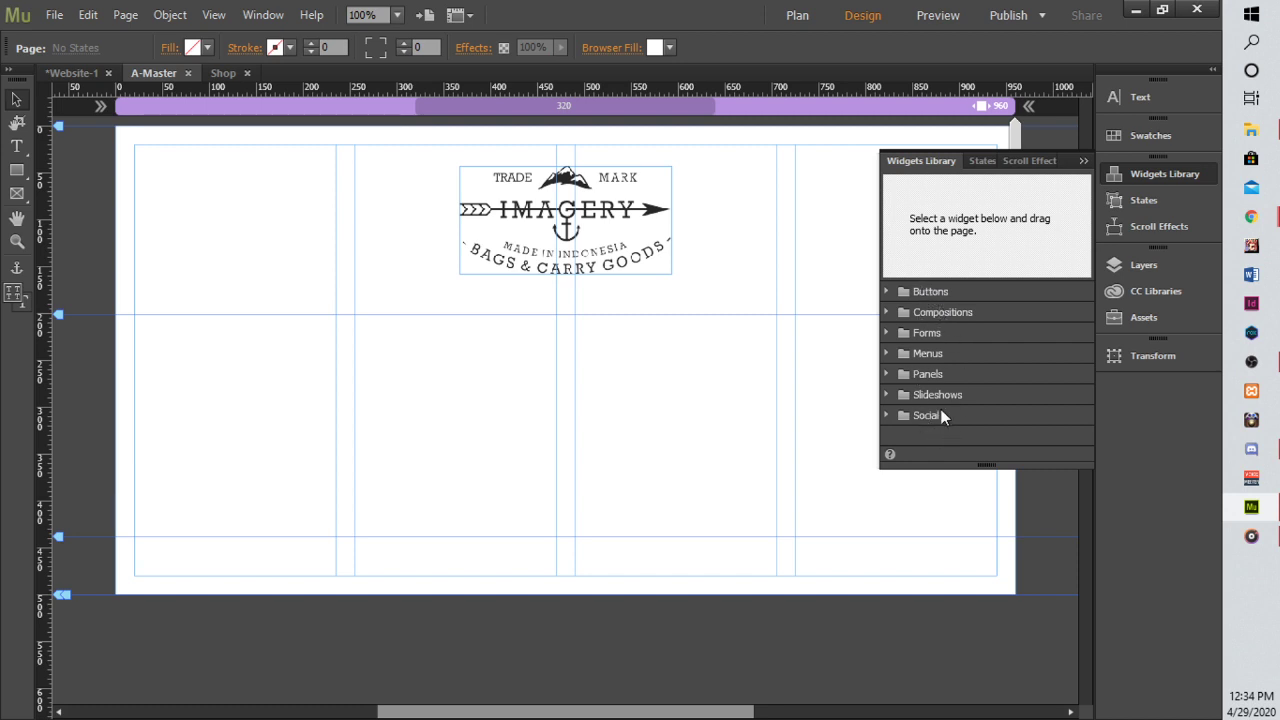
pyautogui.click(886, 353)
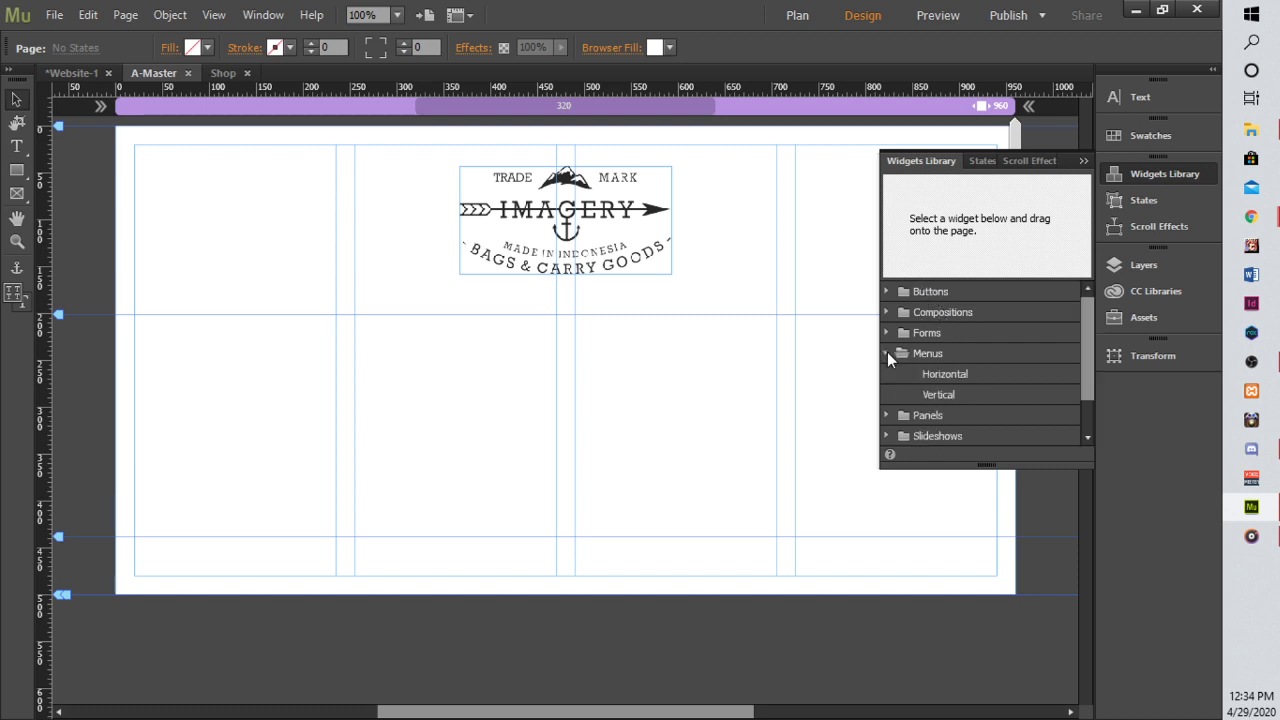
pyautogui.click(933, 373)
pyautogui.click(940, 395)
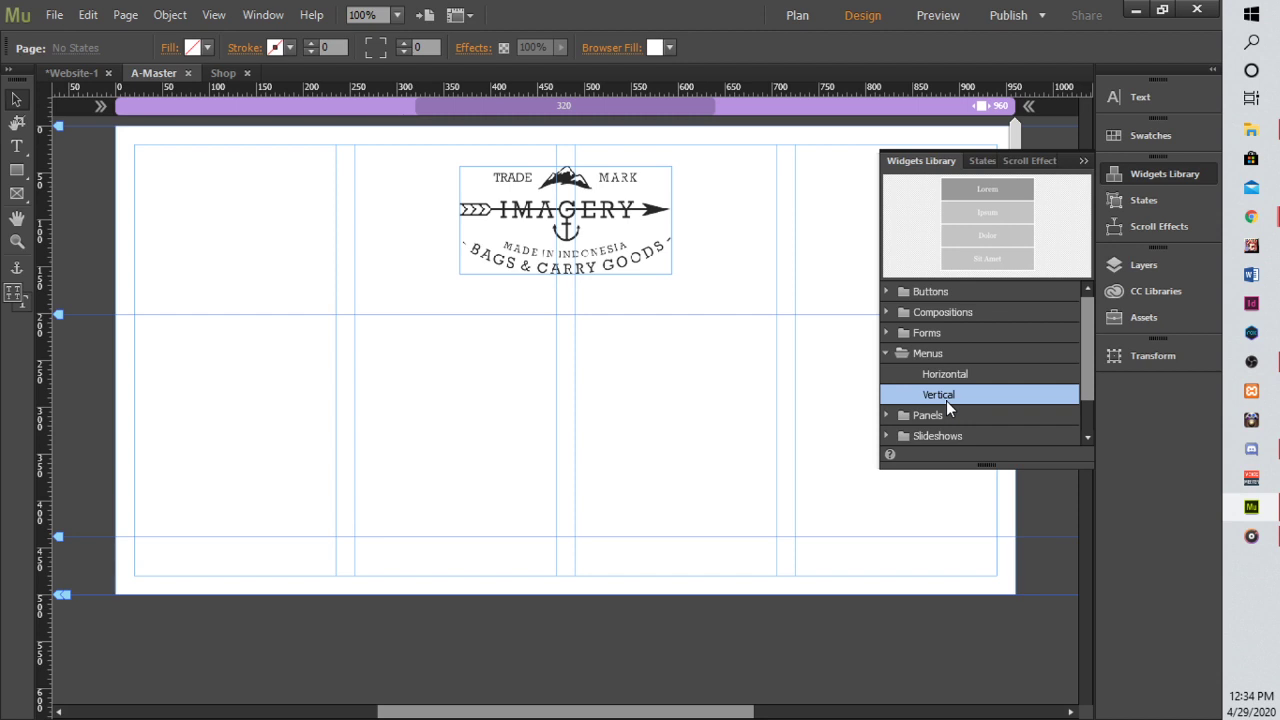
pyautogui.moveTo(950, 395); pyautogui.dragTo(241, 182)
pyautogui.moveTo(220, 66); pyautogui.dragTo(30, 70)
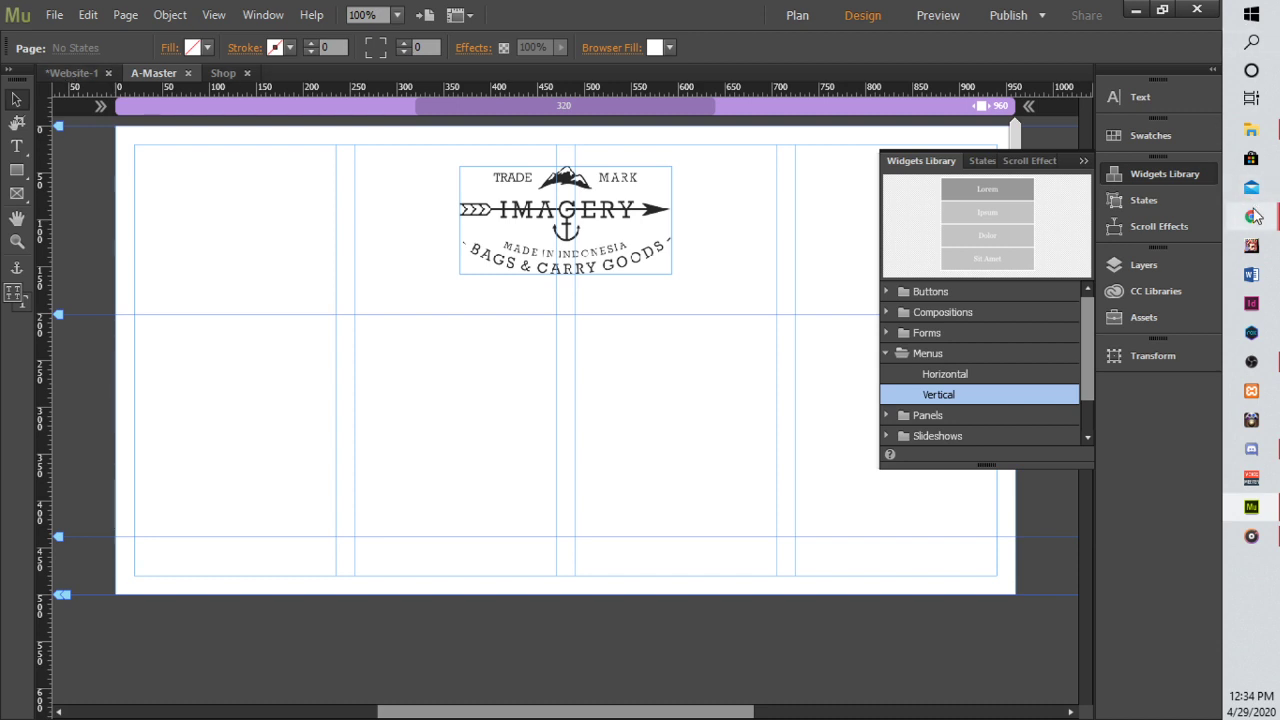
pyautogui.moveTo(1251, 216)
pyautogui.click(1192, 292)
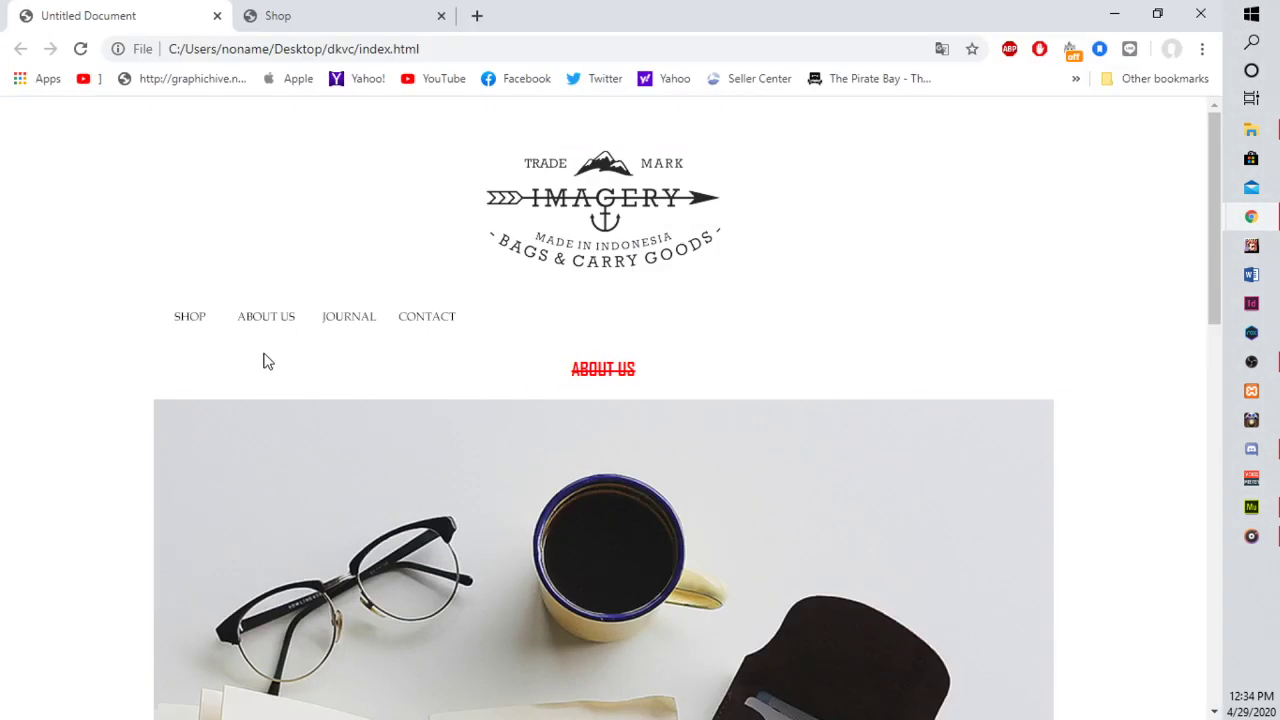
# Return to Muse, add a Horizontal menu widget to the A-Master page, and align it with the left margin just above the header guide.
pyautogui.click(1114, 16)
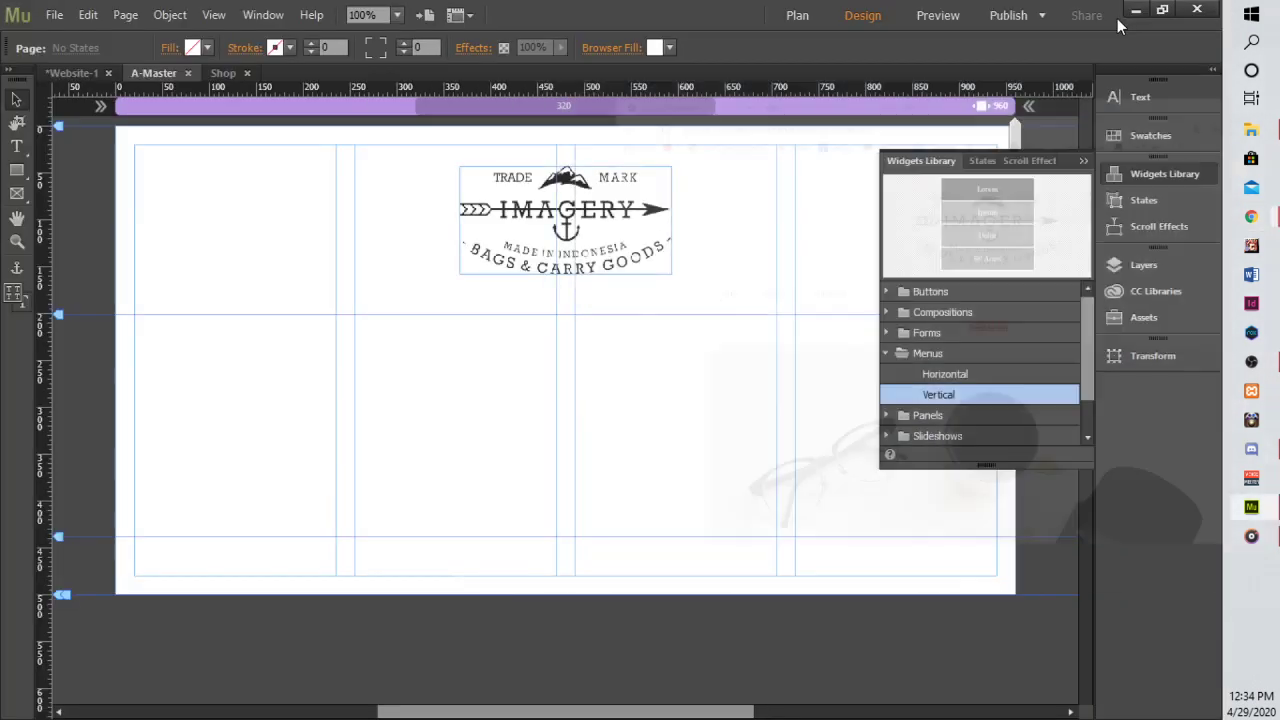
pyautogui.click(985, 376)
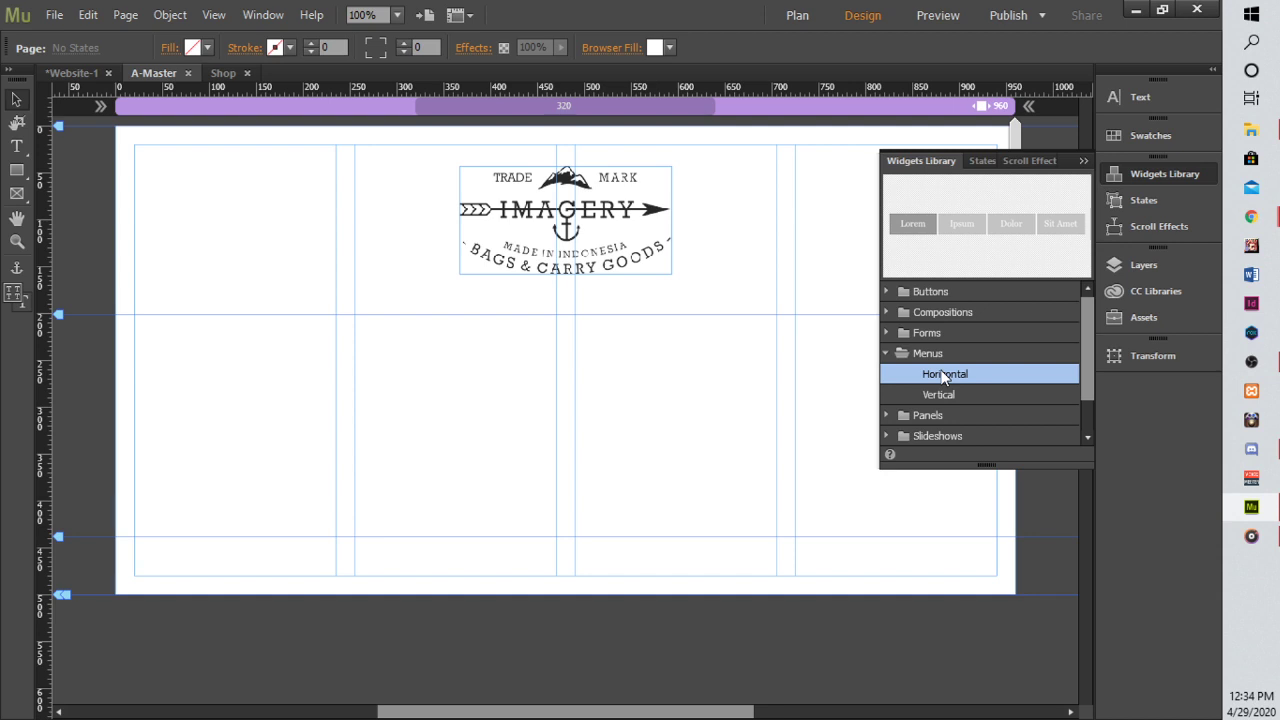
pyautogui.moveTo(944, 376); pyautogui.dragTo(469, 283)
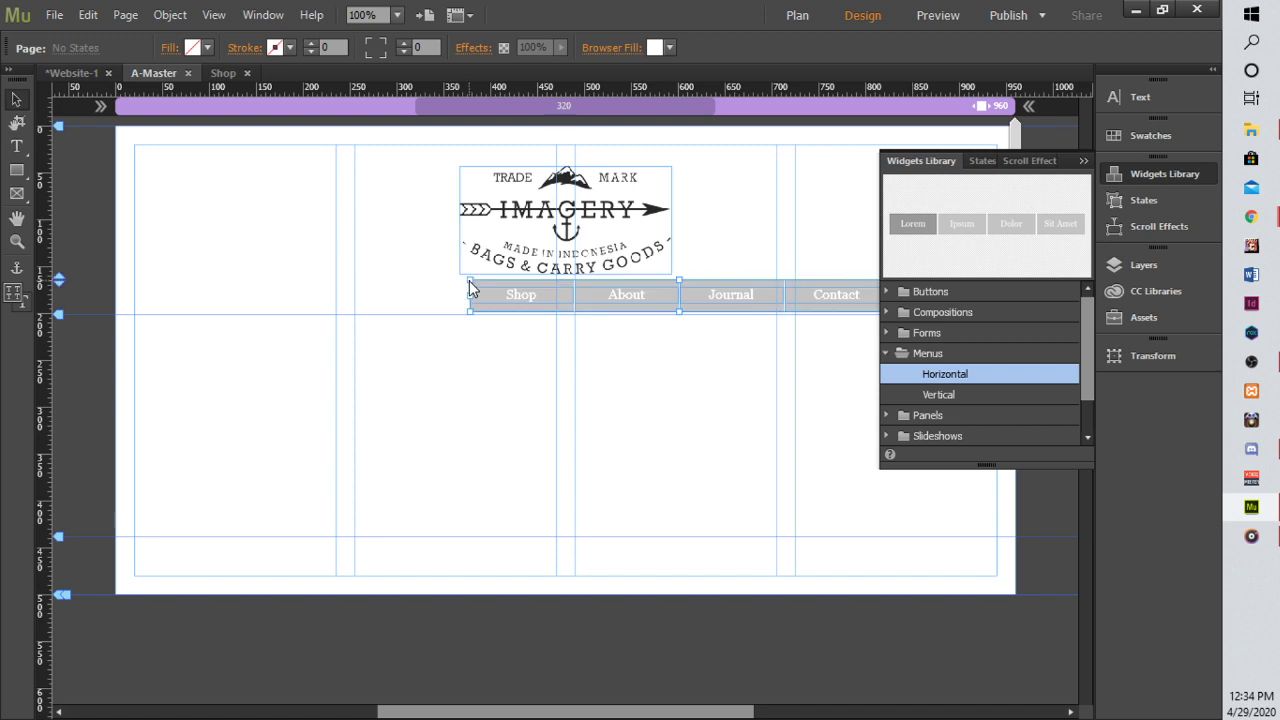
pyautogui.moveTo(830, 292); pyautogui.dragTo(494, 298)
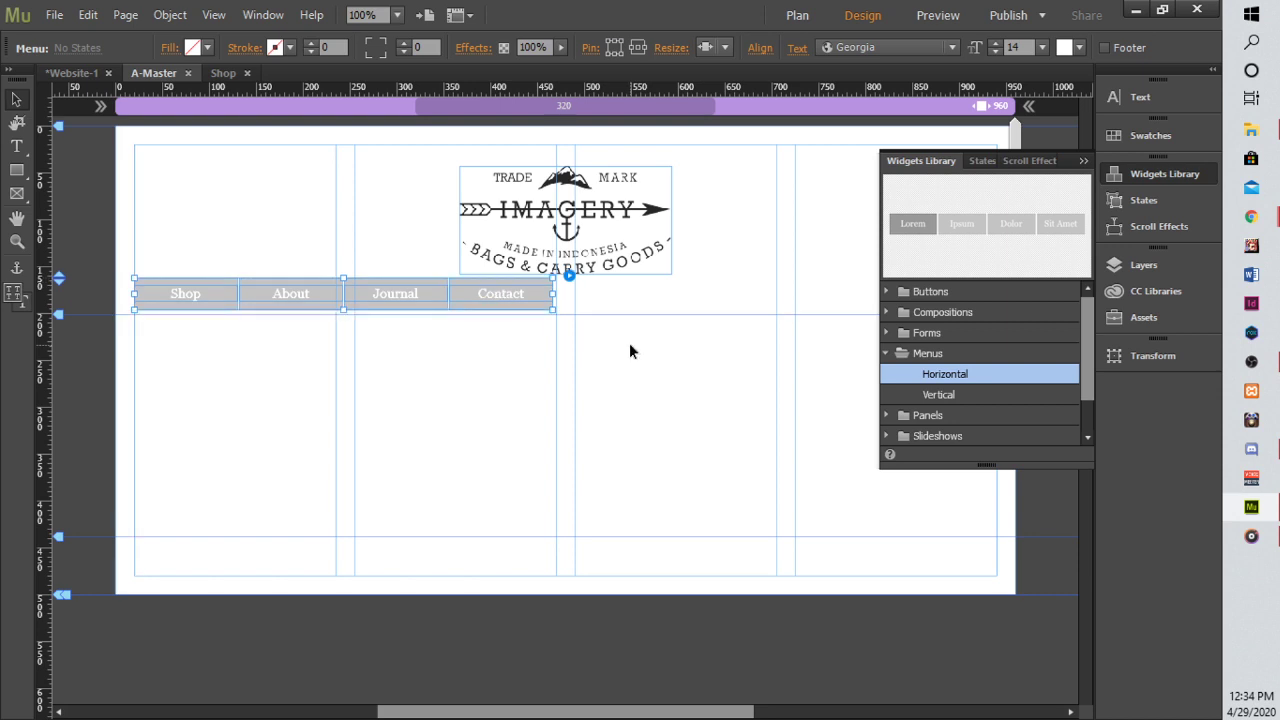
pyautogui.click(629, 350)
# Preview the site in the browser, test the About, Journal and Contact links, compare the menu with the reference page, and return to Muse.
pyautogui.click(54, 14)
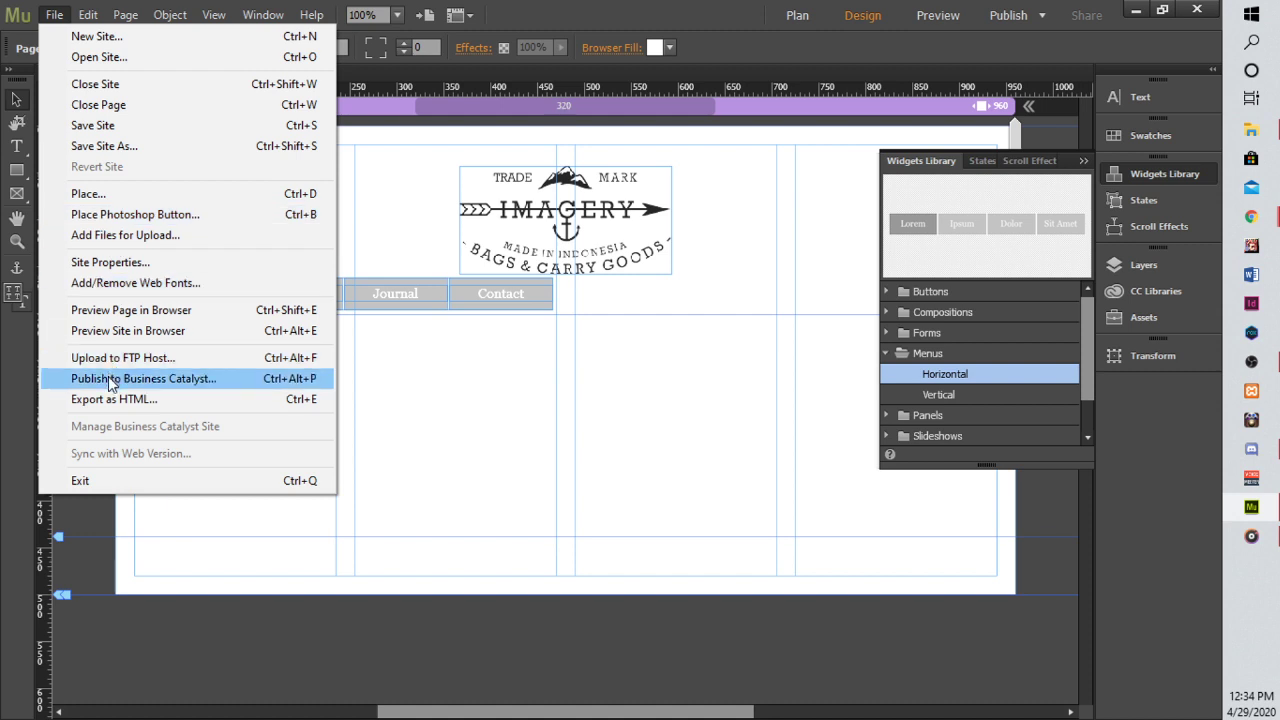
pyautogui.click(95, 329)
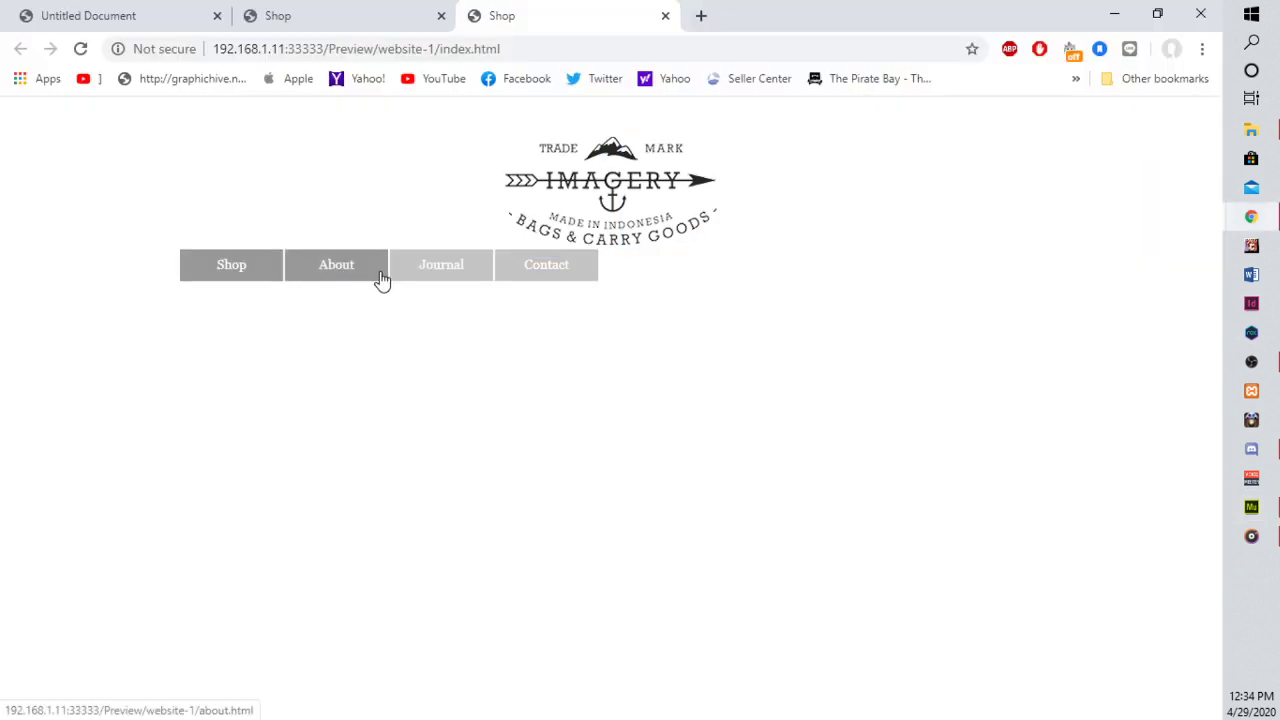
pyautogui.click(320, 280)
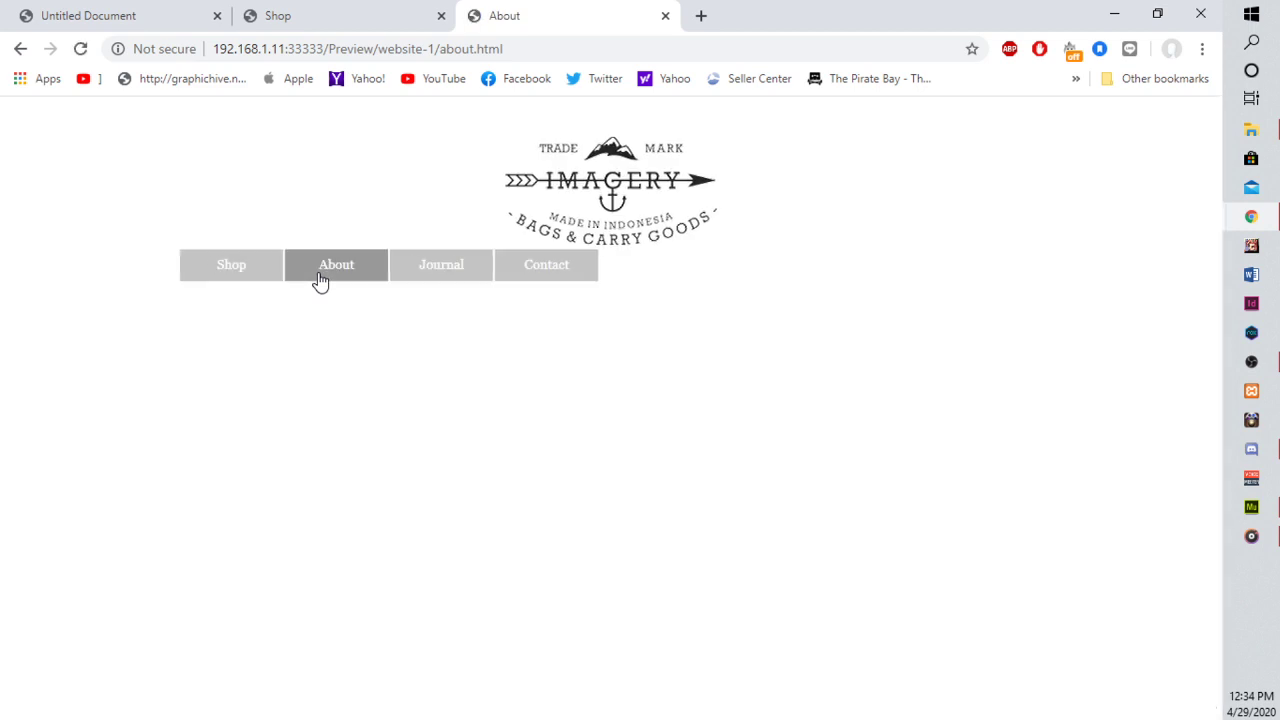
pyautogui.click(465, 290)
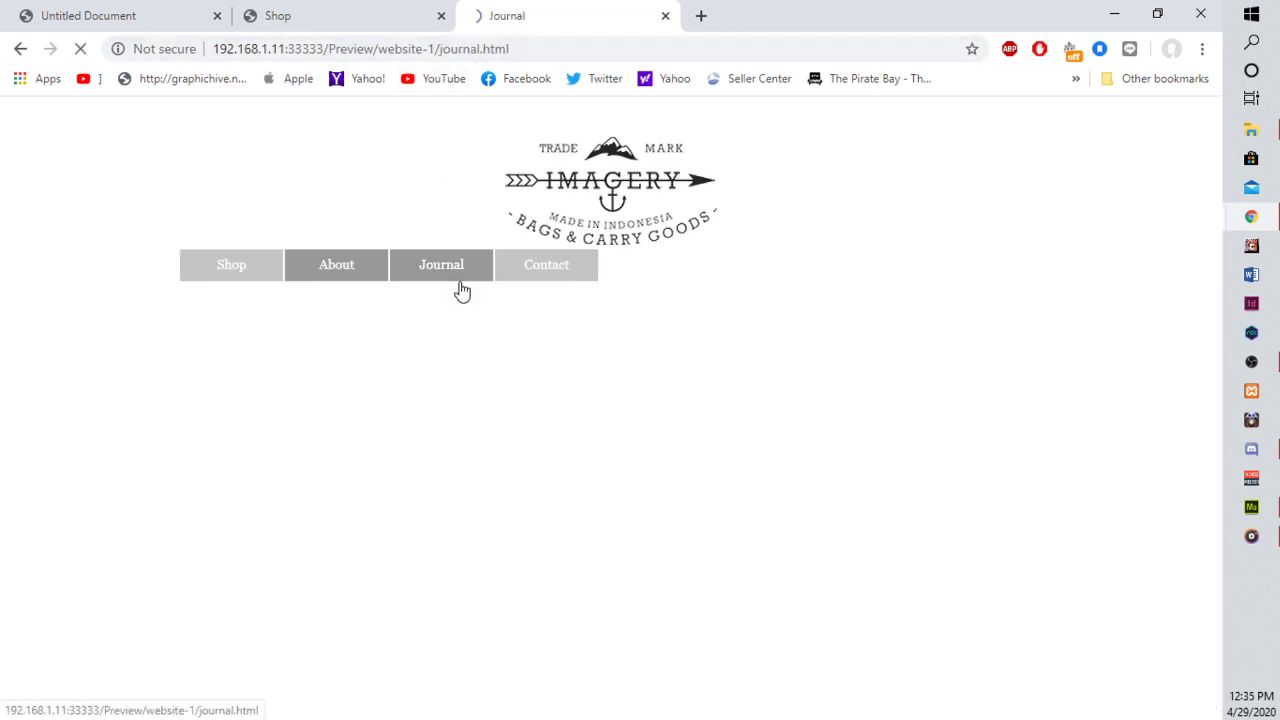
pyautogui.click(557, 287)
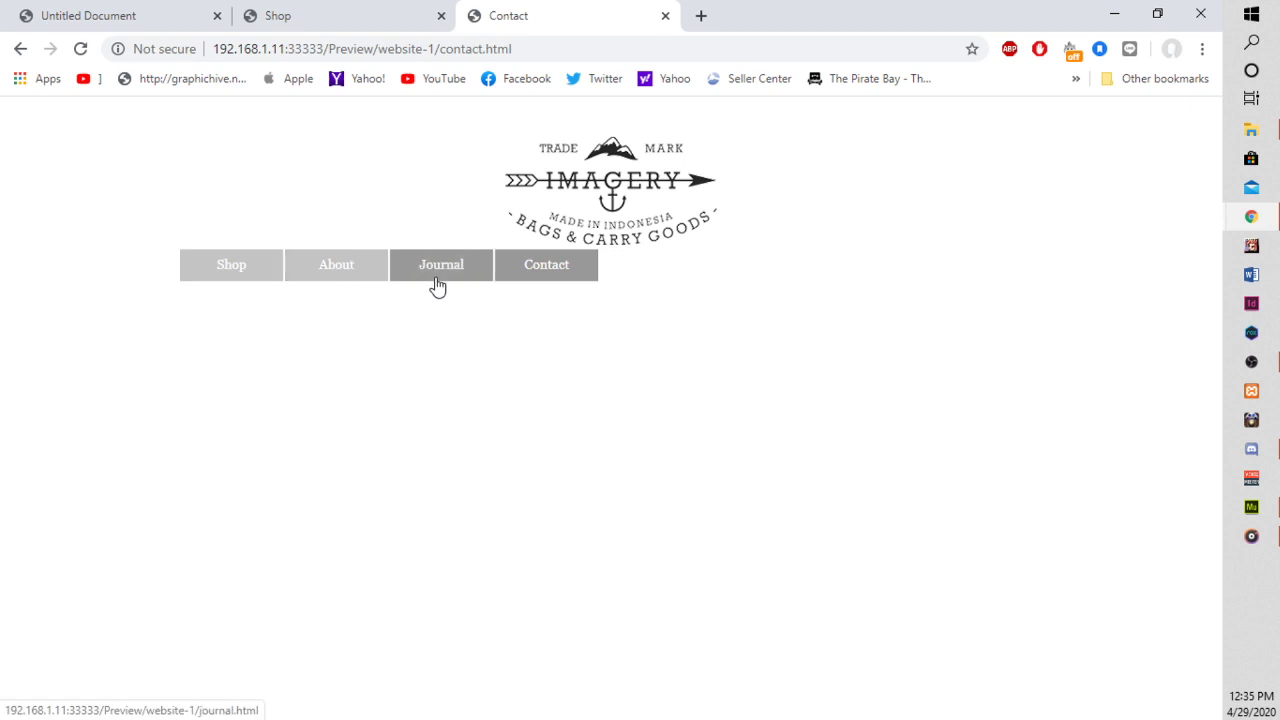
pyautogui.hotkey('ctrl', '1')
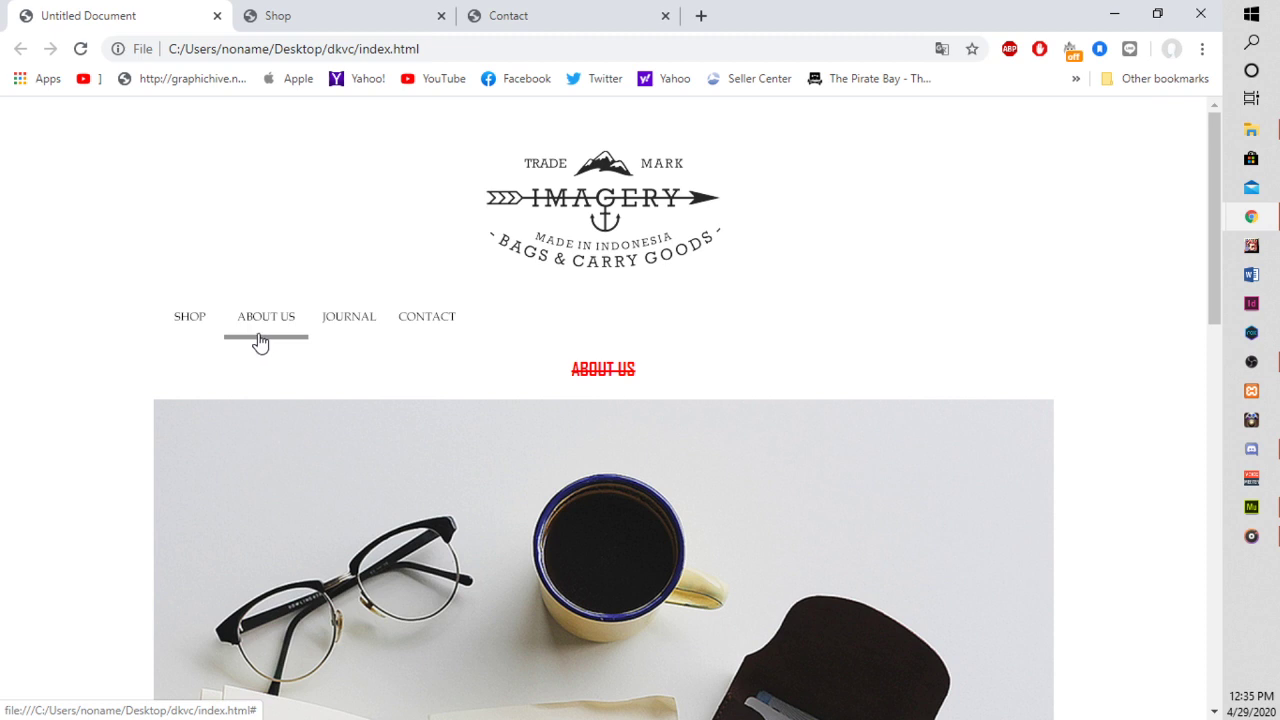
pyautogui.click(574, 17)
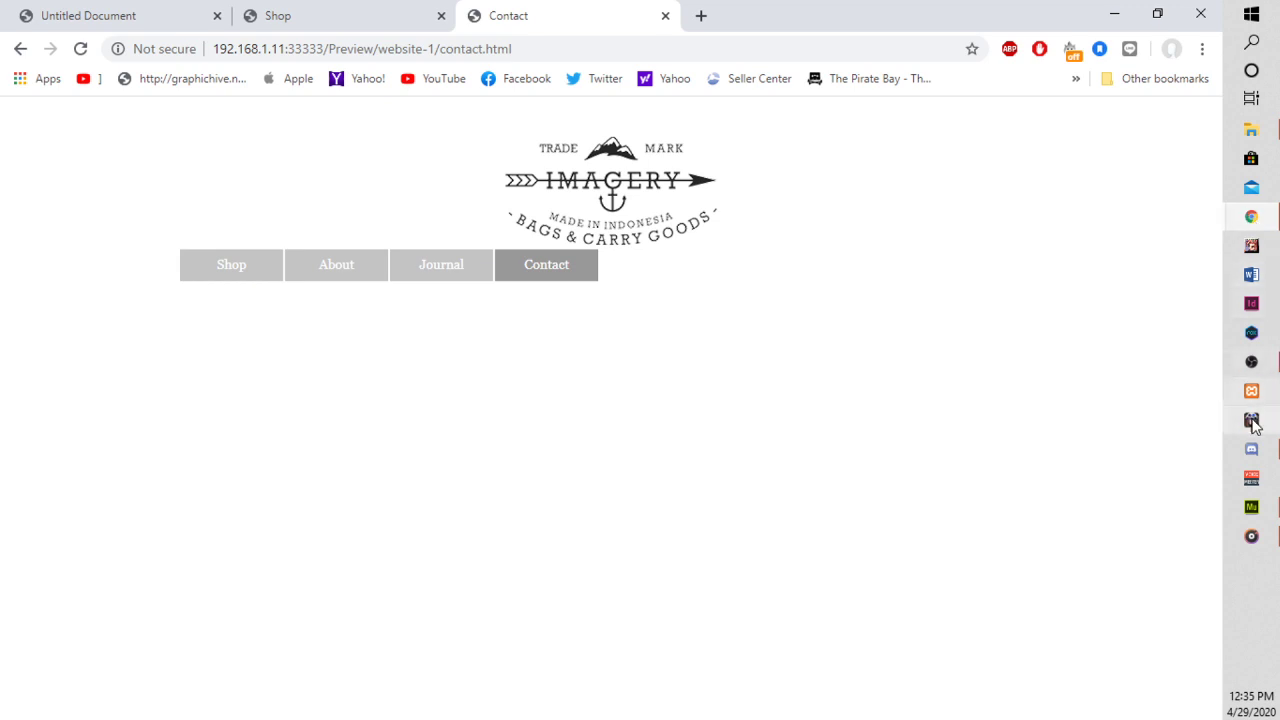
pyautogui.click(1249, 508)
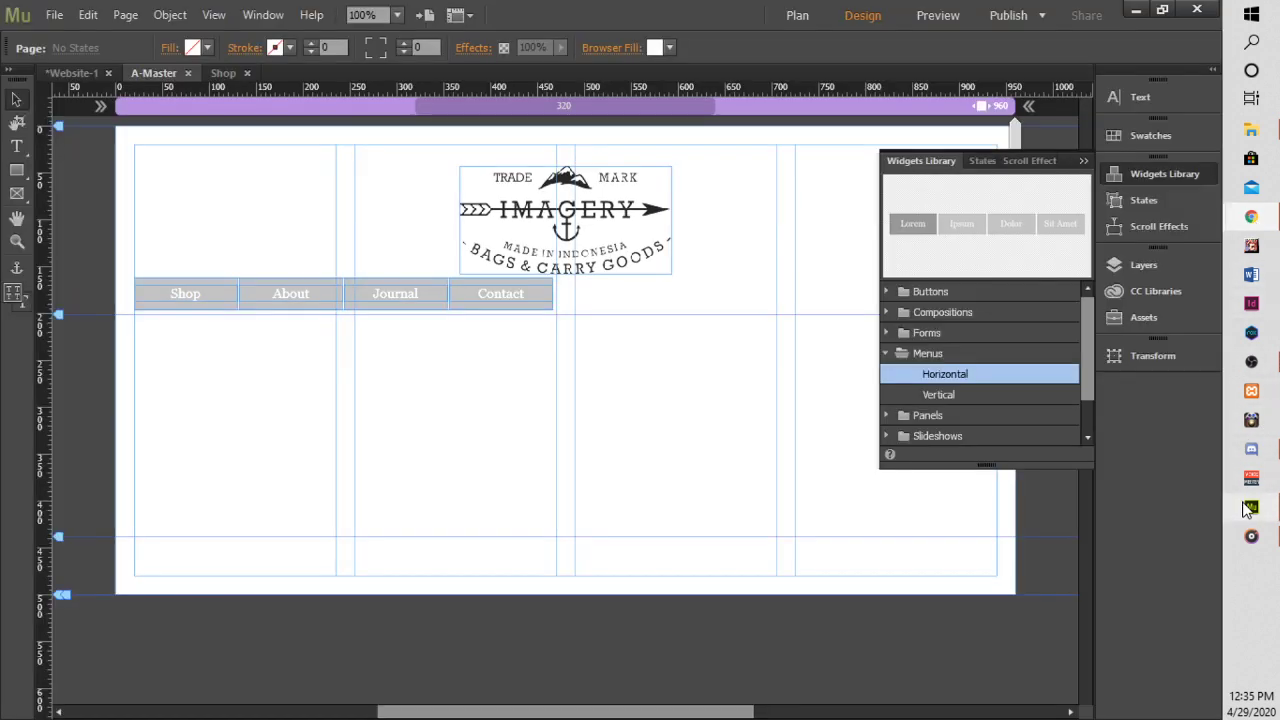
# Clear all styling from the horizontal menu under the logo.
pyautogui.click(401, 304)
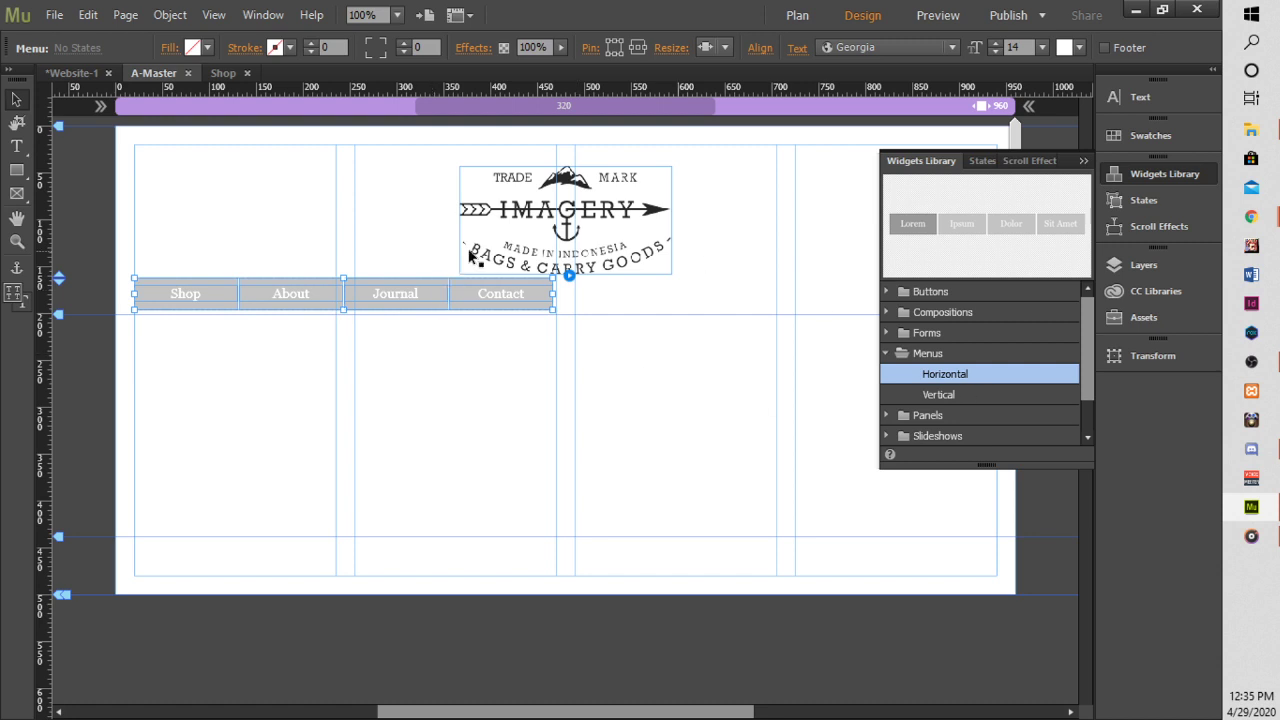
pyautogui.rightClick(477, 308)
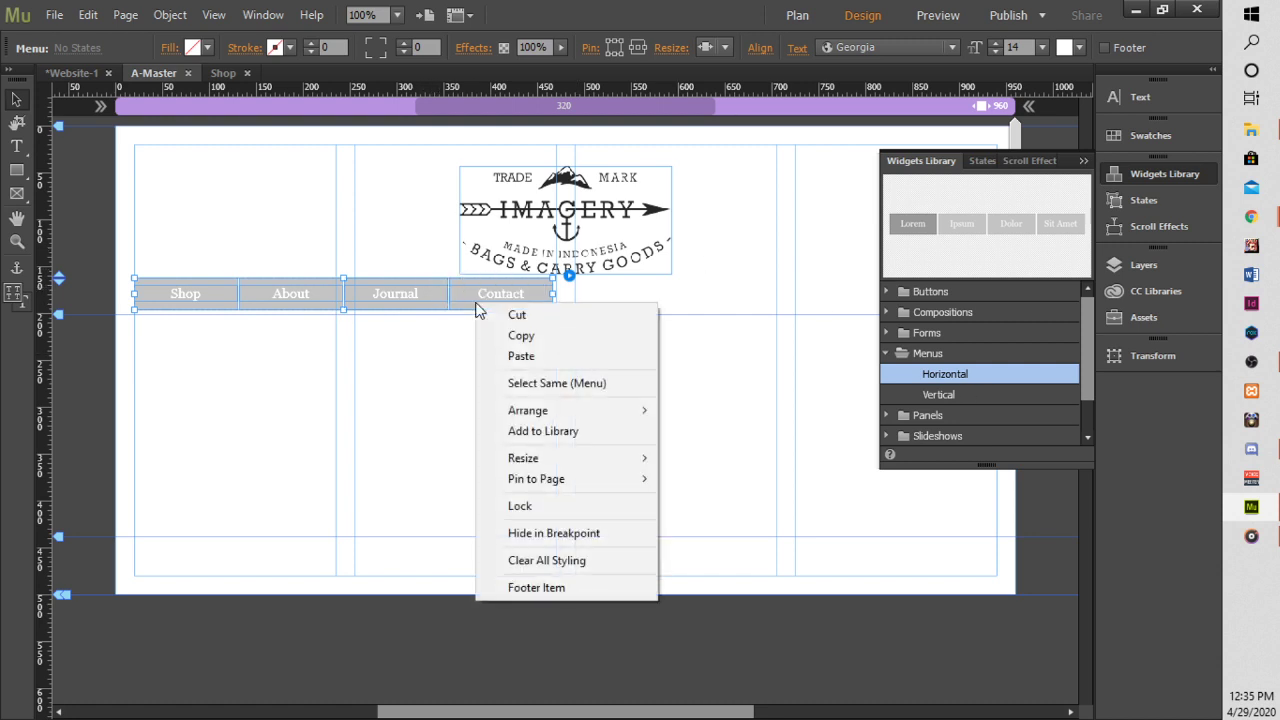
pyautogui.click(562, 562)
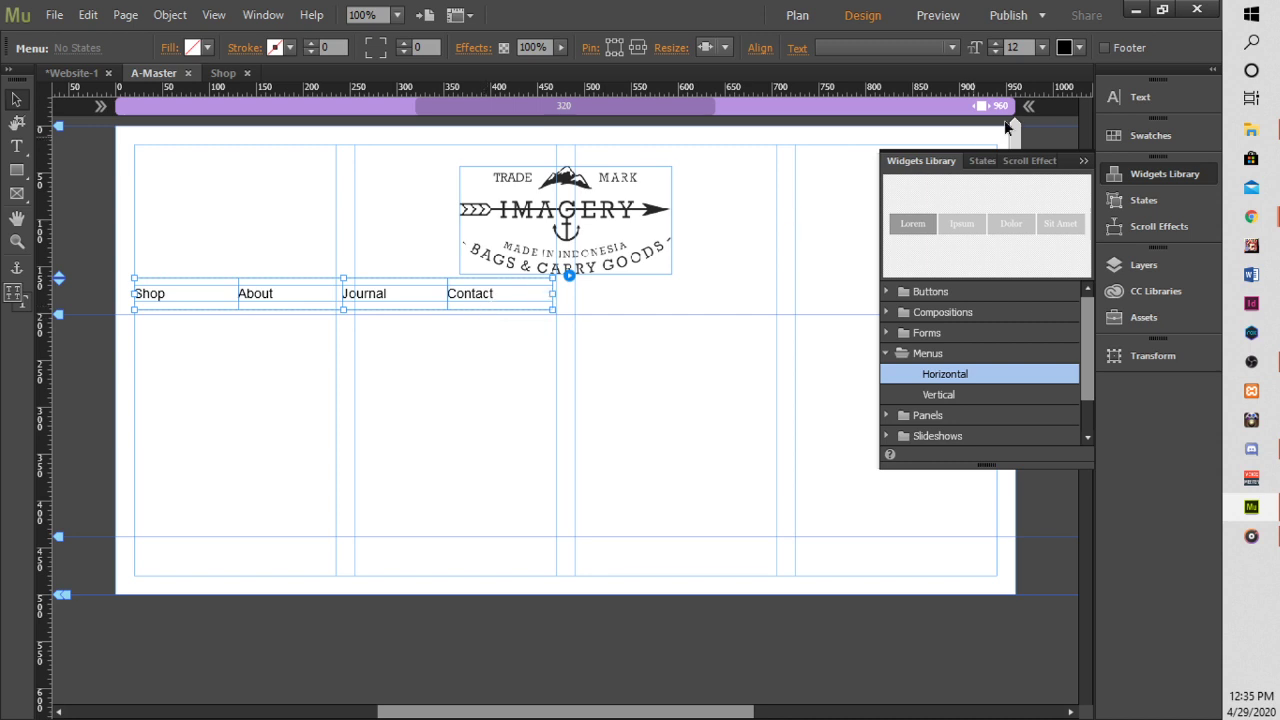
# Format the menu text at size 11 in bold all caps.
pyautogui.click(1121, 96)
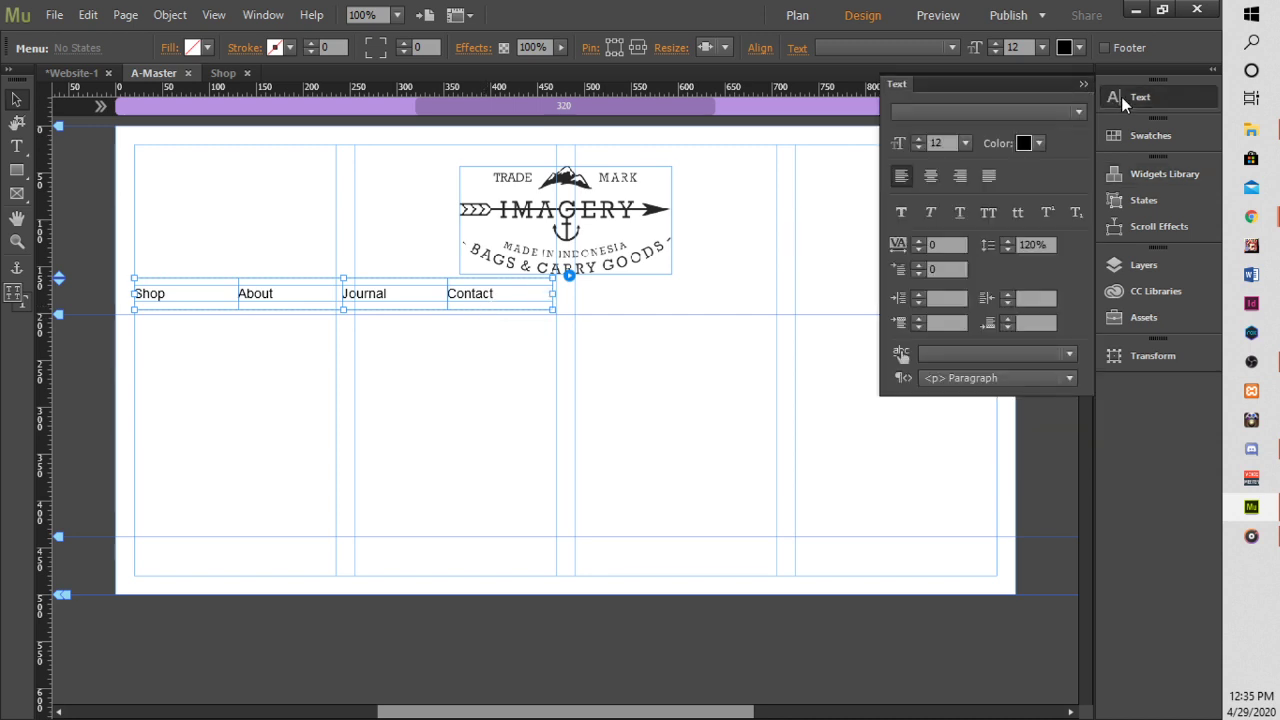
pyautogui.click(965, 145)
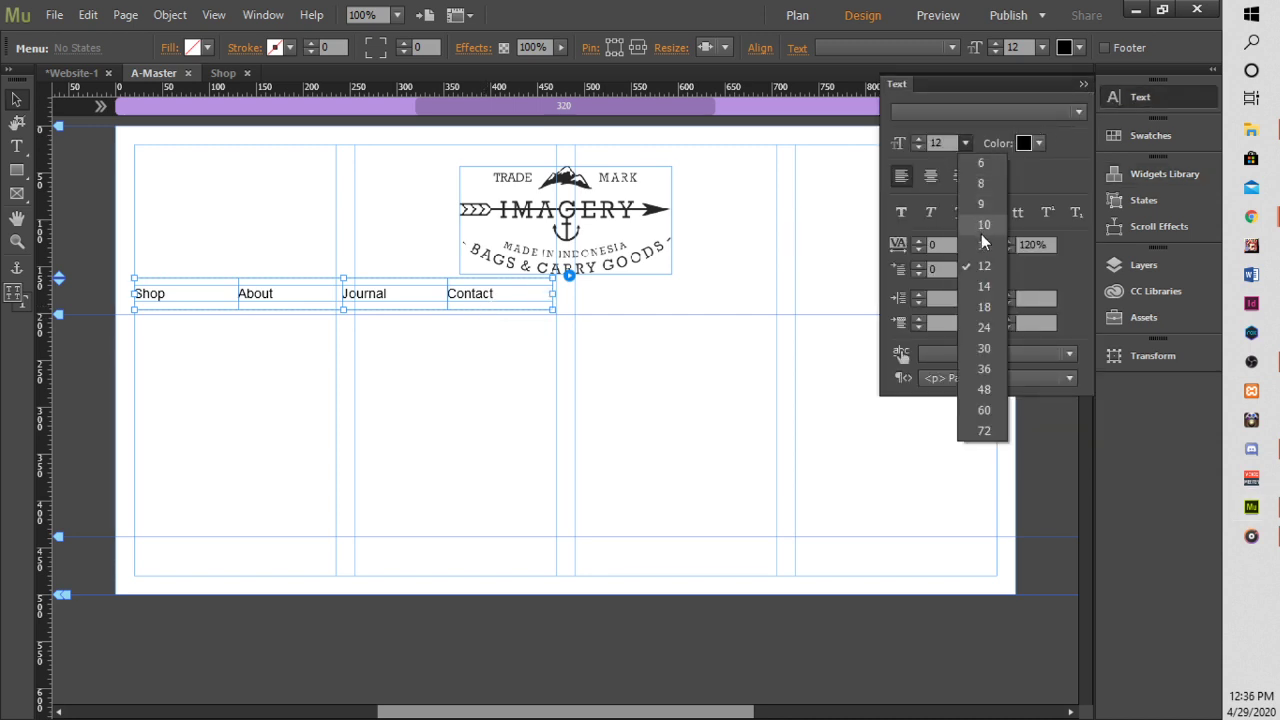
pyautogui.click(981, 245)
pyautogui.click(965, 145)
pyautogui.click(997, 242)
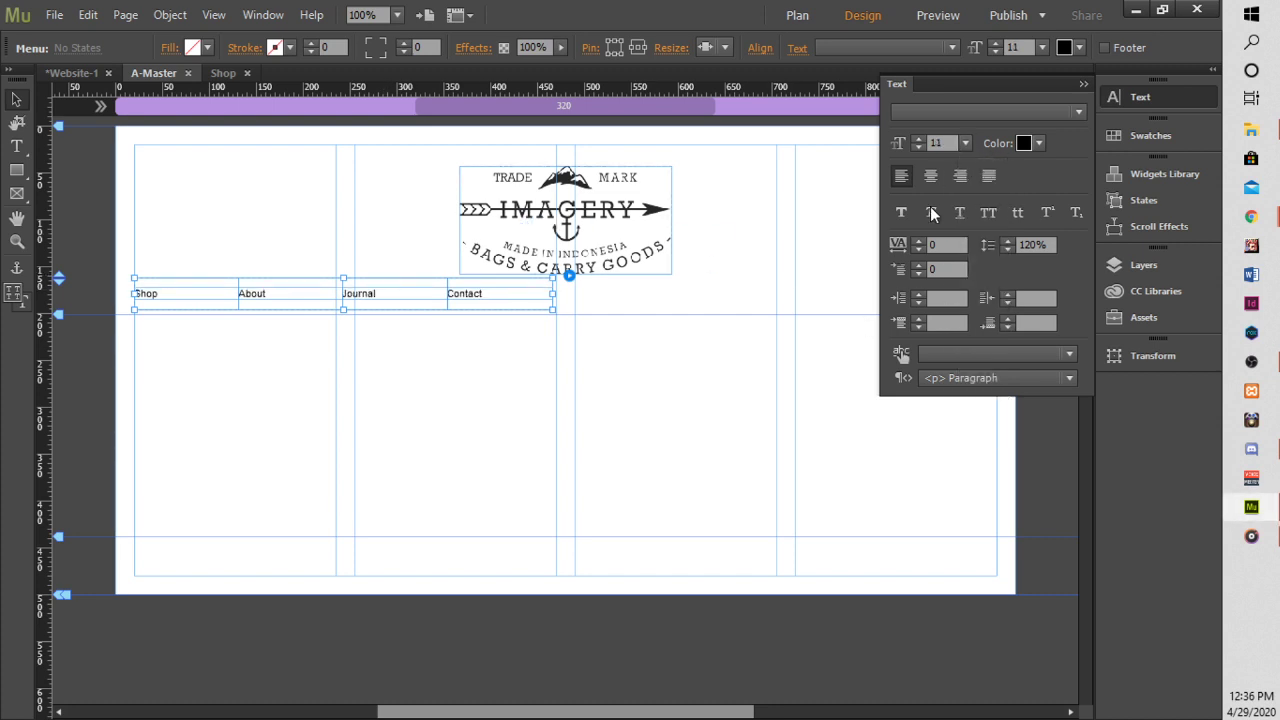
pyautogui.click(986, 214)
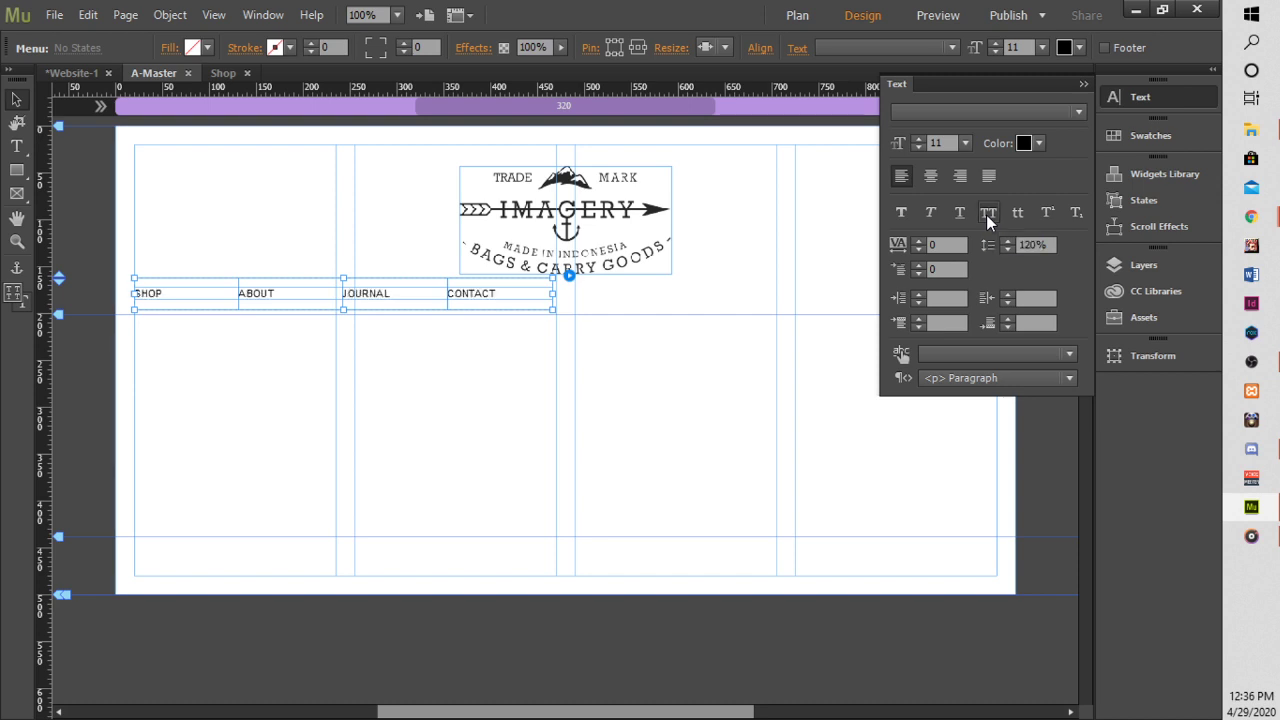
pyautogui.click(902, 211)
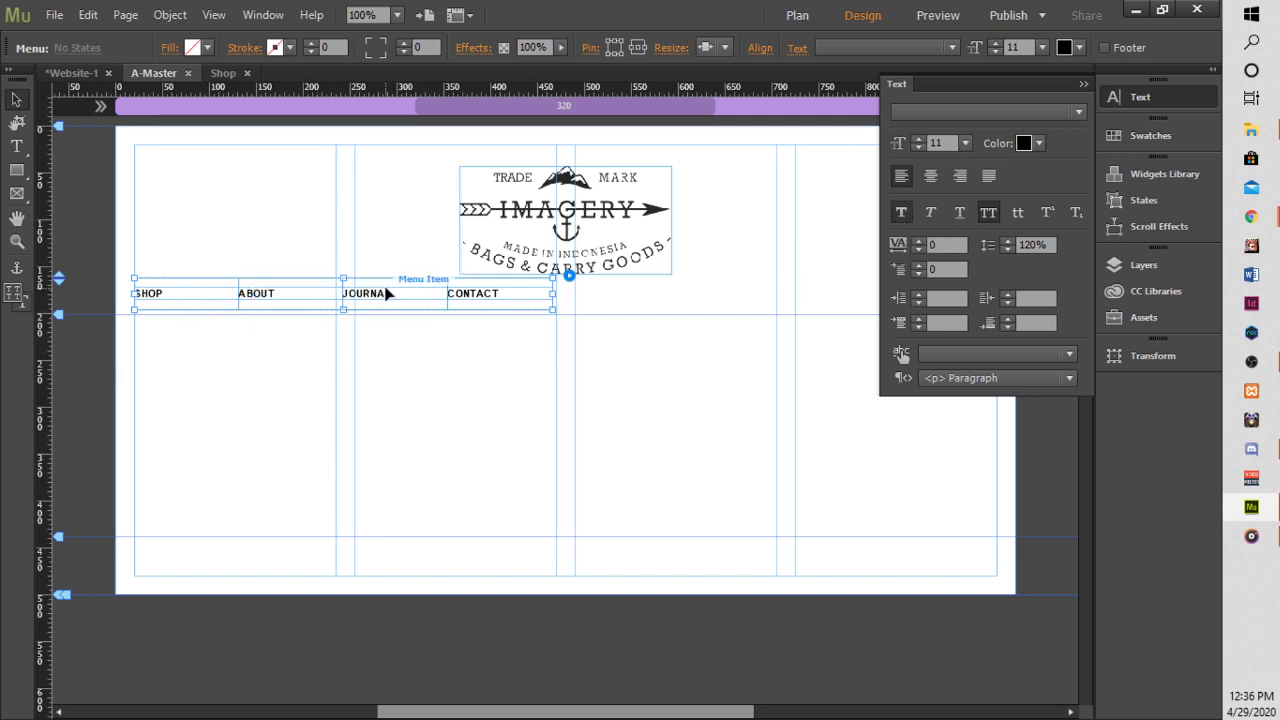
# Narrow the menu to about 310 px and reduce its height from above, keeping it against the left margin and header guide.
pyautogui.moveTo(554, 291); pyautogui.dragTo(427, 308)
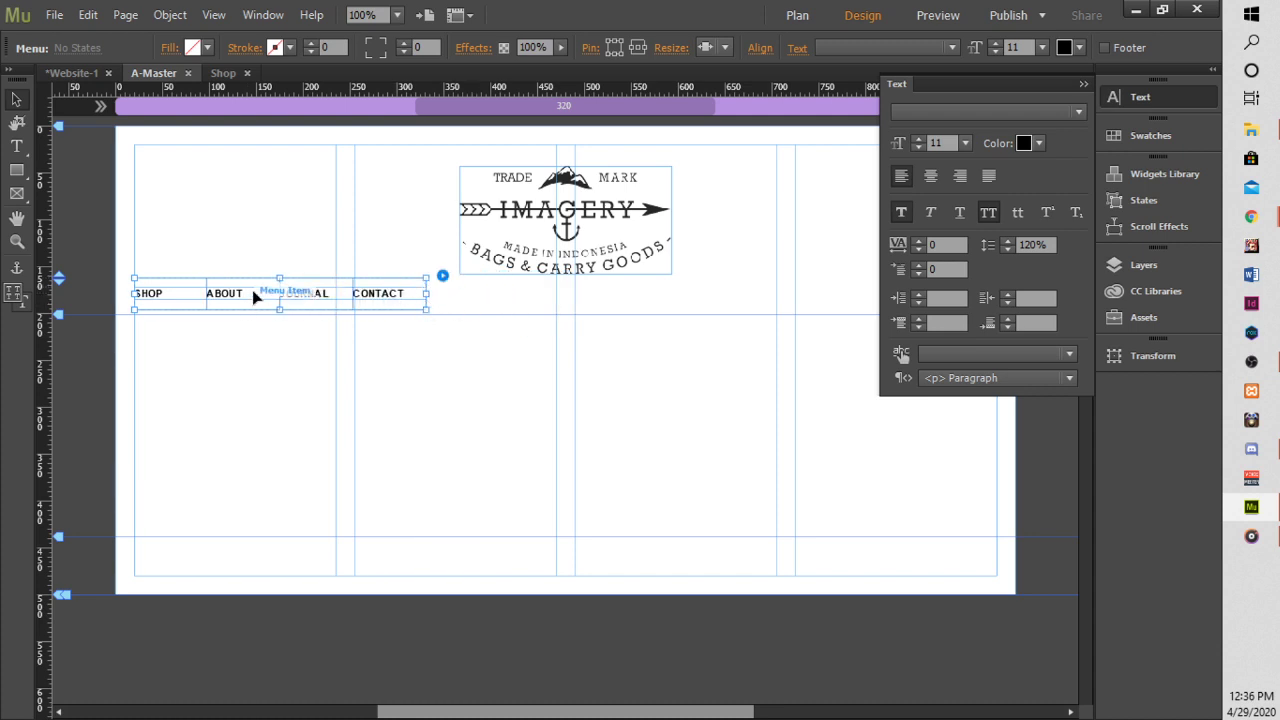
pyautogui.moveTo(280, 278); pyautogui.dragTo(283, 300)
pyautogui.click(398, 388)
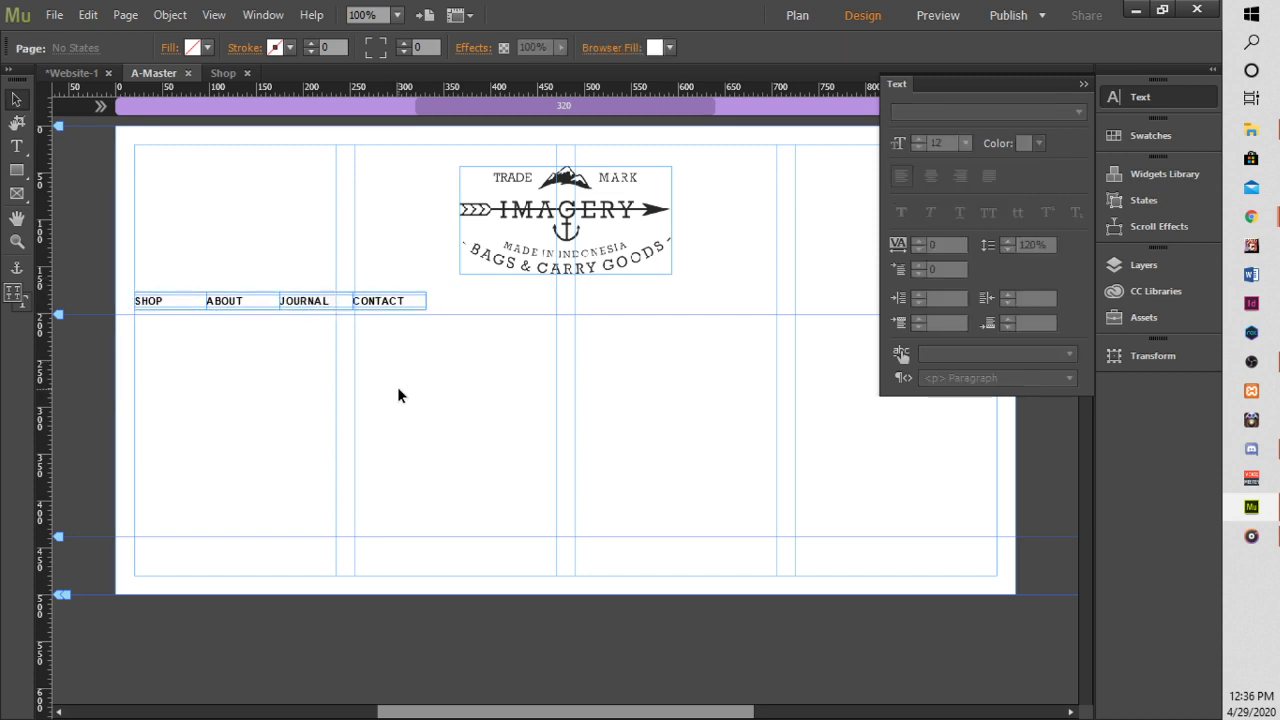
# Preview the site in the browser, test the Shop, About, Journal and Contact links, close the preview pages, and return to Muse.
pyautogui.click(55, 16)
pyautogui.click(106, 330)
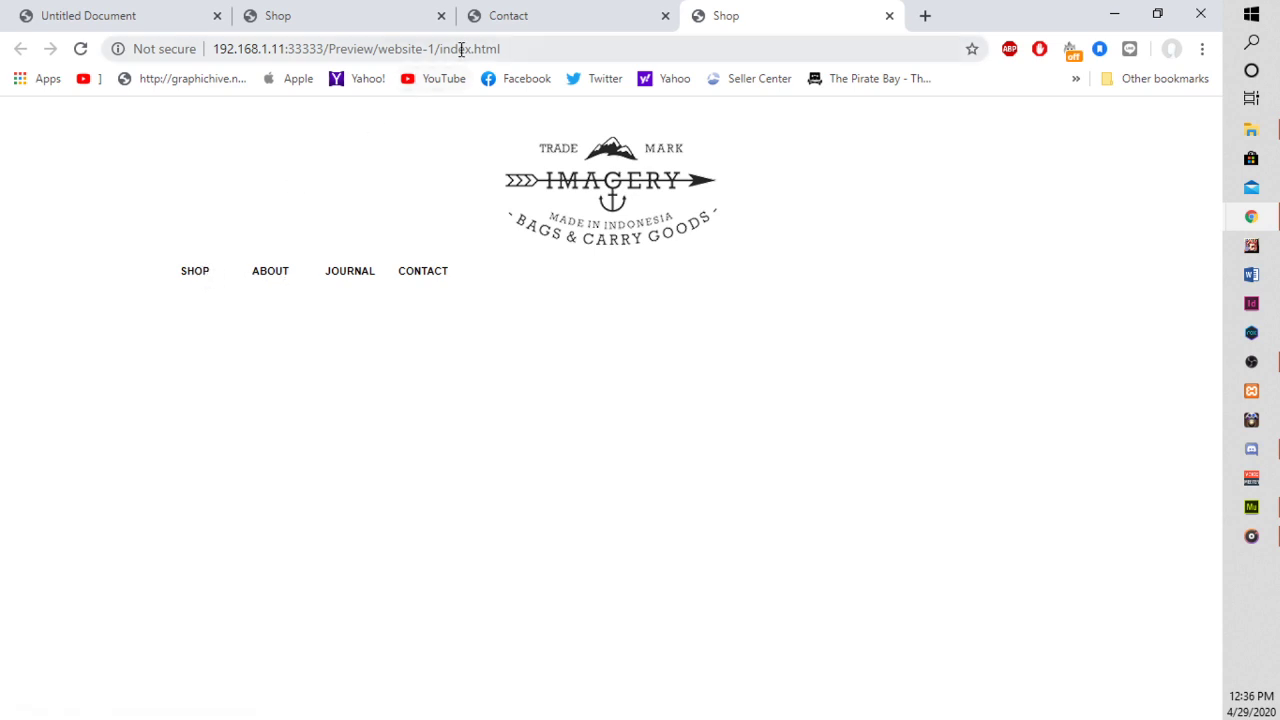
pyautogui.click(198, 272)
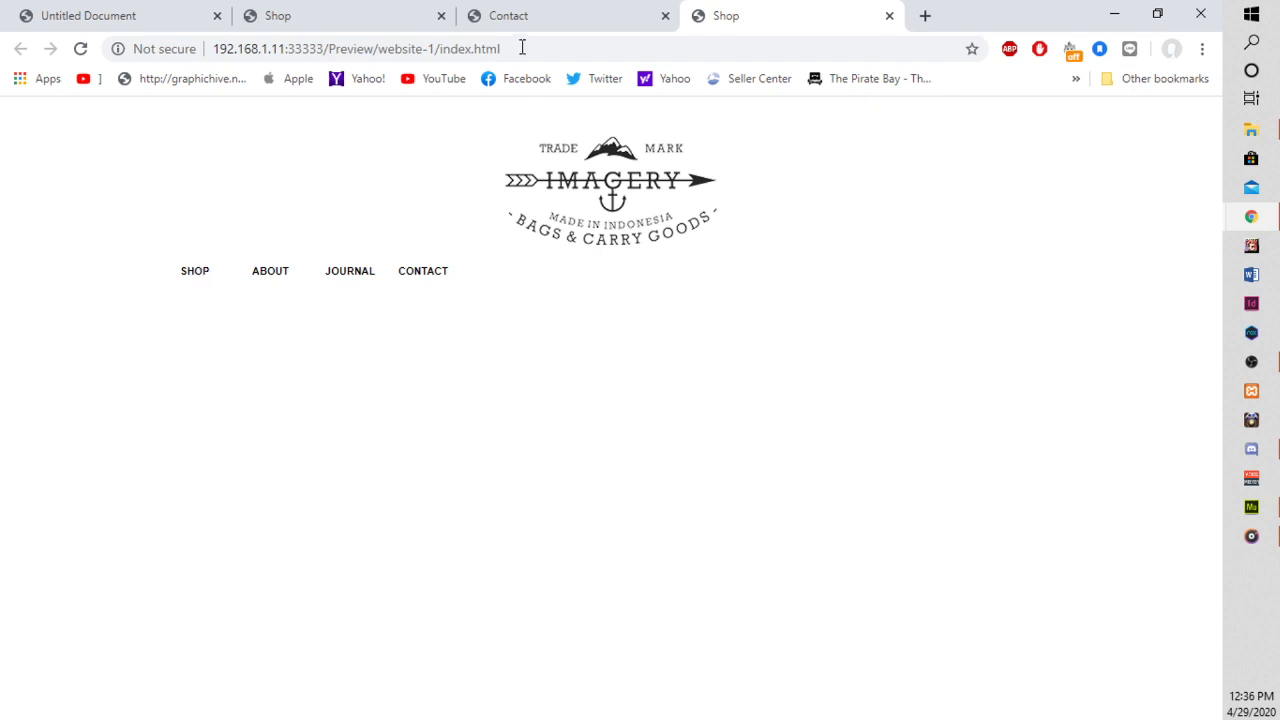
pyautogui.click(281, 275)
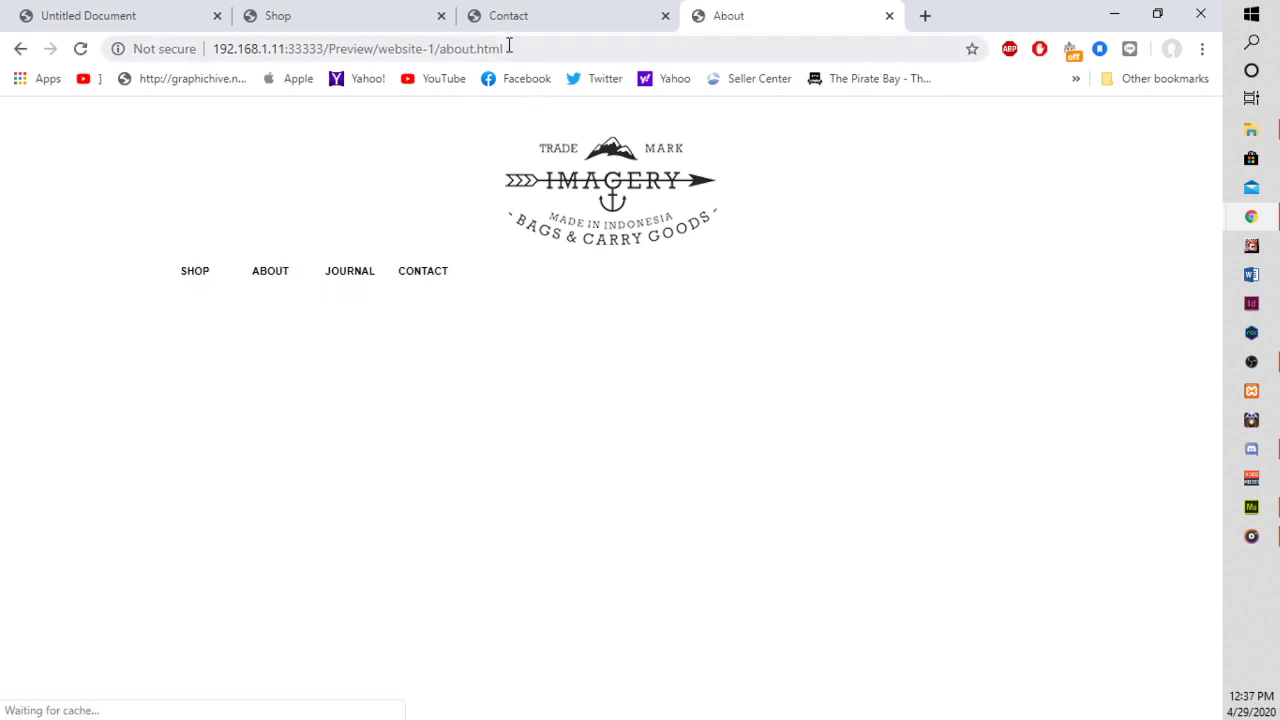
pyautogui.click(353, 279)
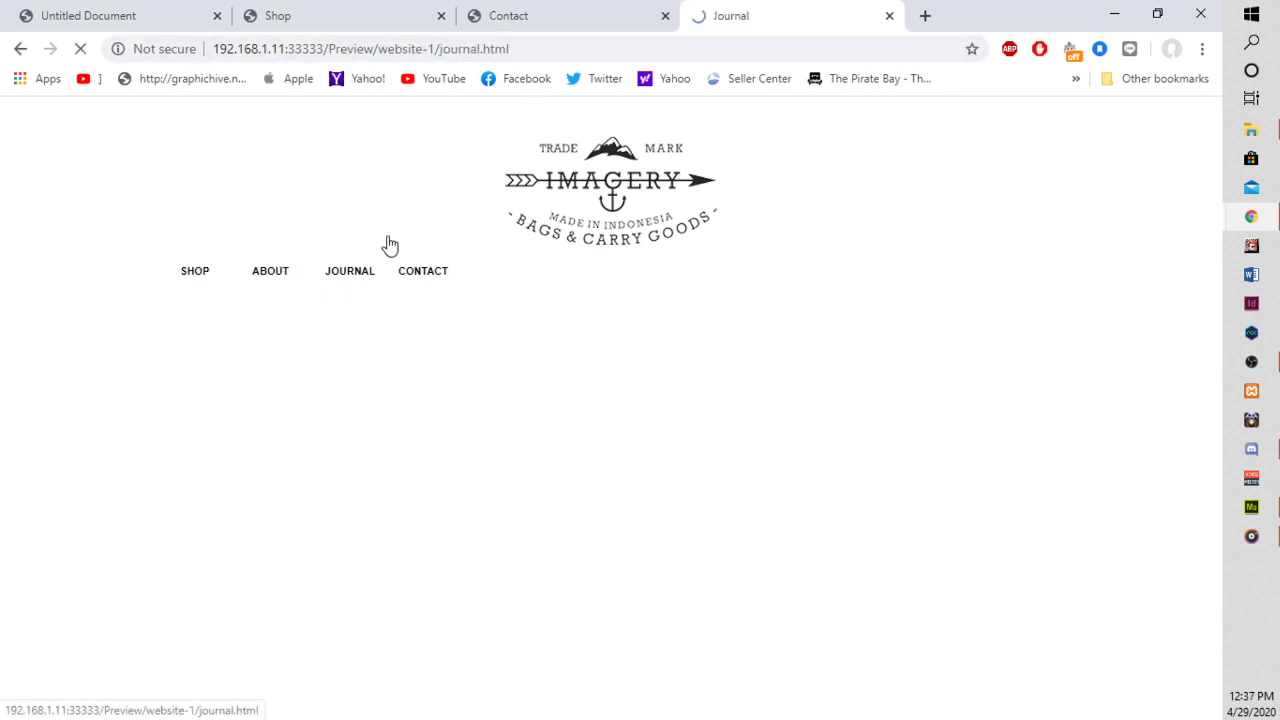
pyautogui.click(432, 277)
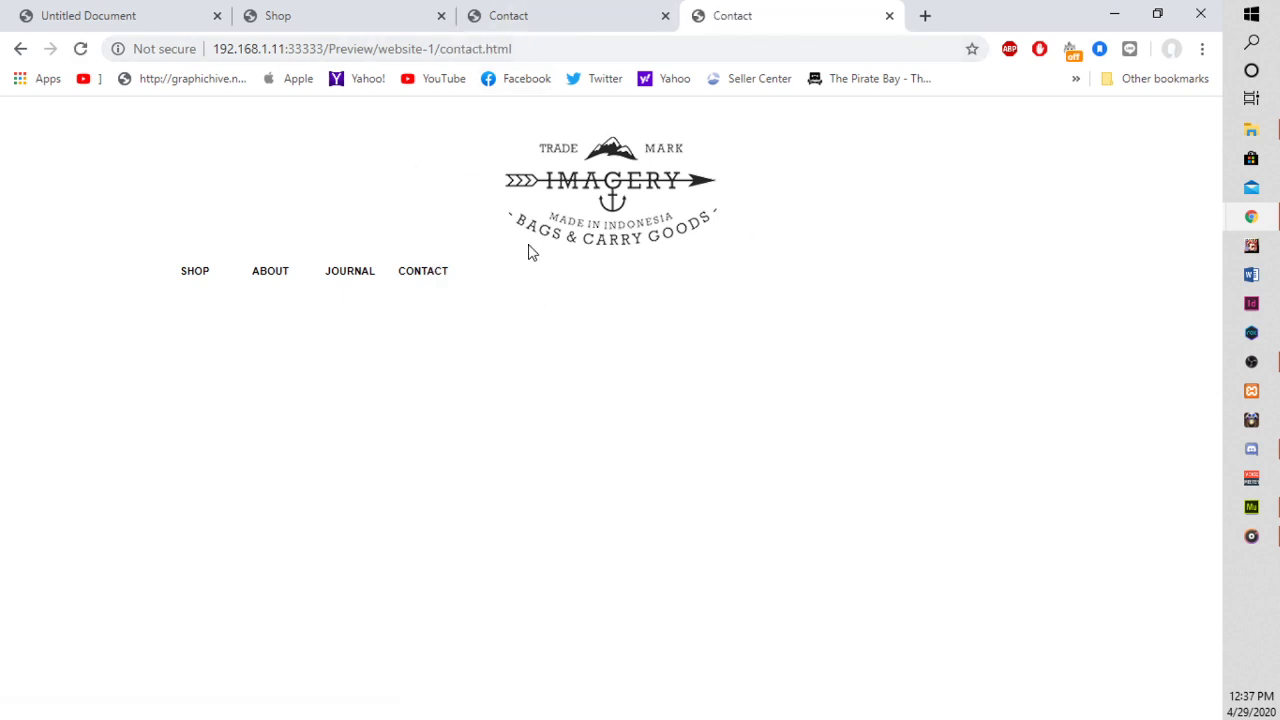
pyautogui.click(441, 16)
pyautogui.click(441, 16)
pyautogui.click(441, 16)
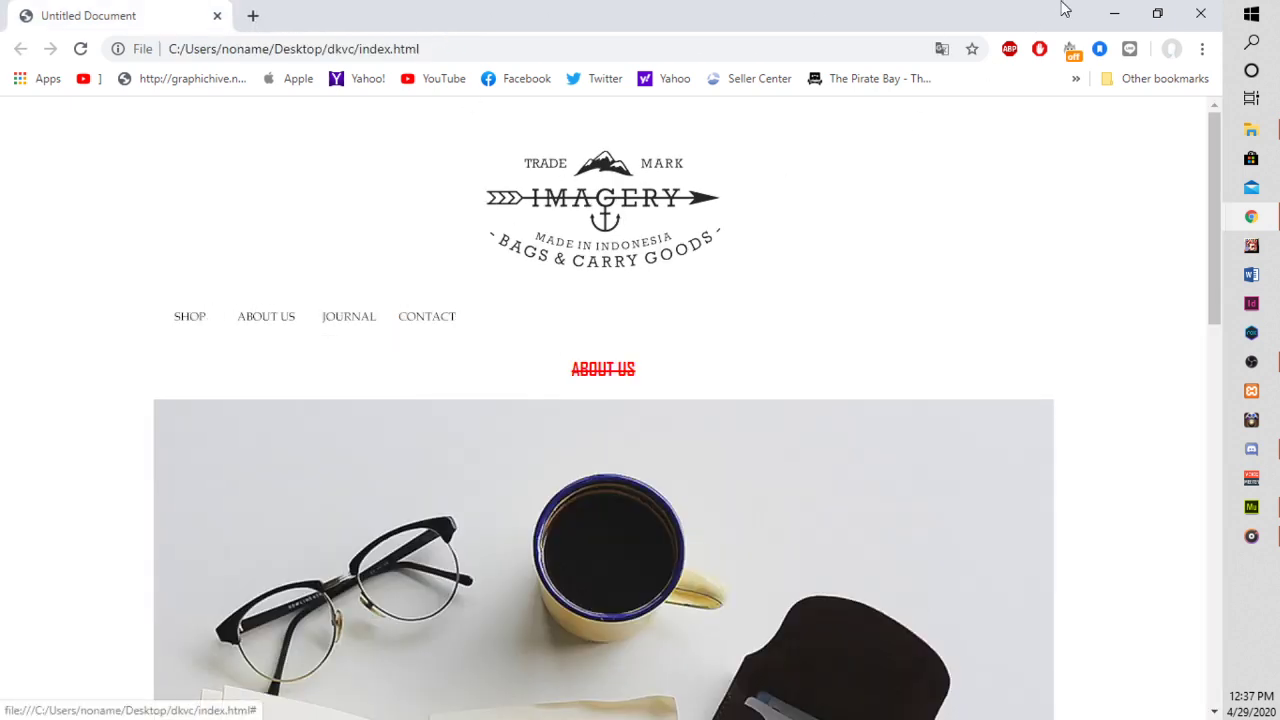
pyautogui.click(1112, 14)
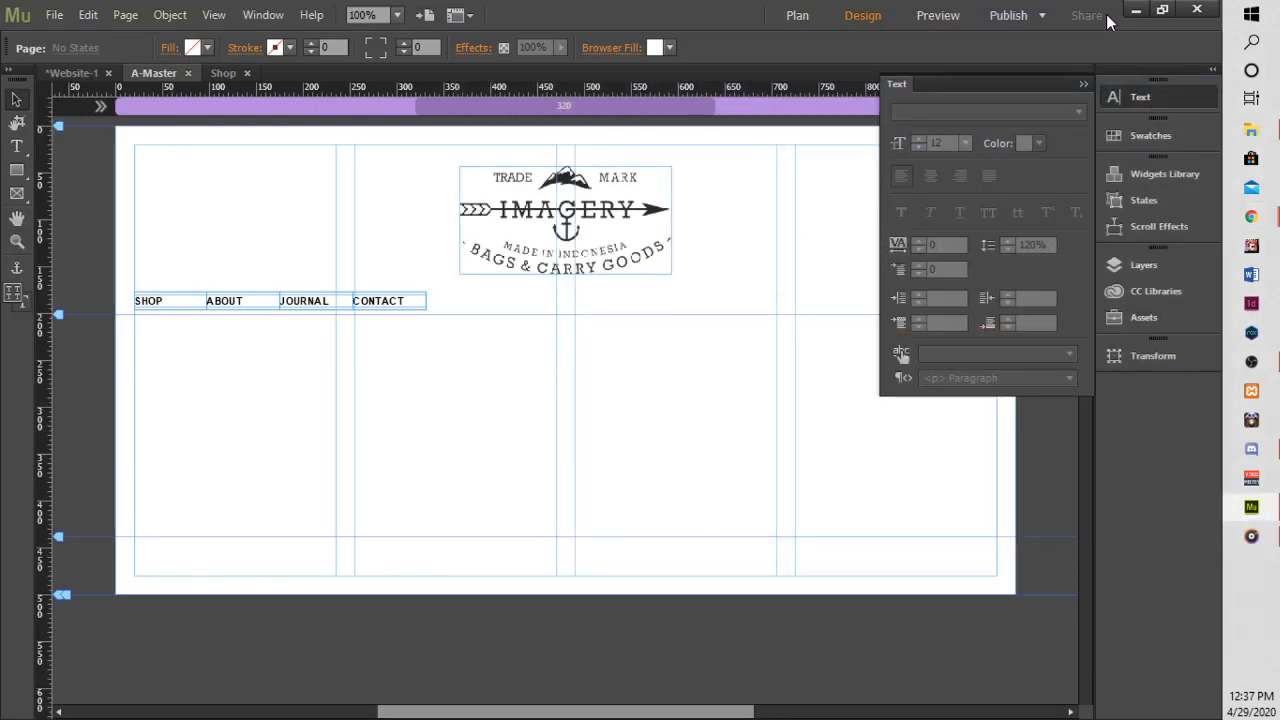
# Copy the footer text "copyright imagerybags 2020" from the reference page in Chrome, and return to the A-Master page in Muse.
pyautogui.click(418, 298)
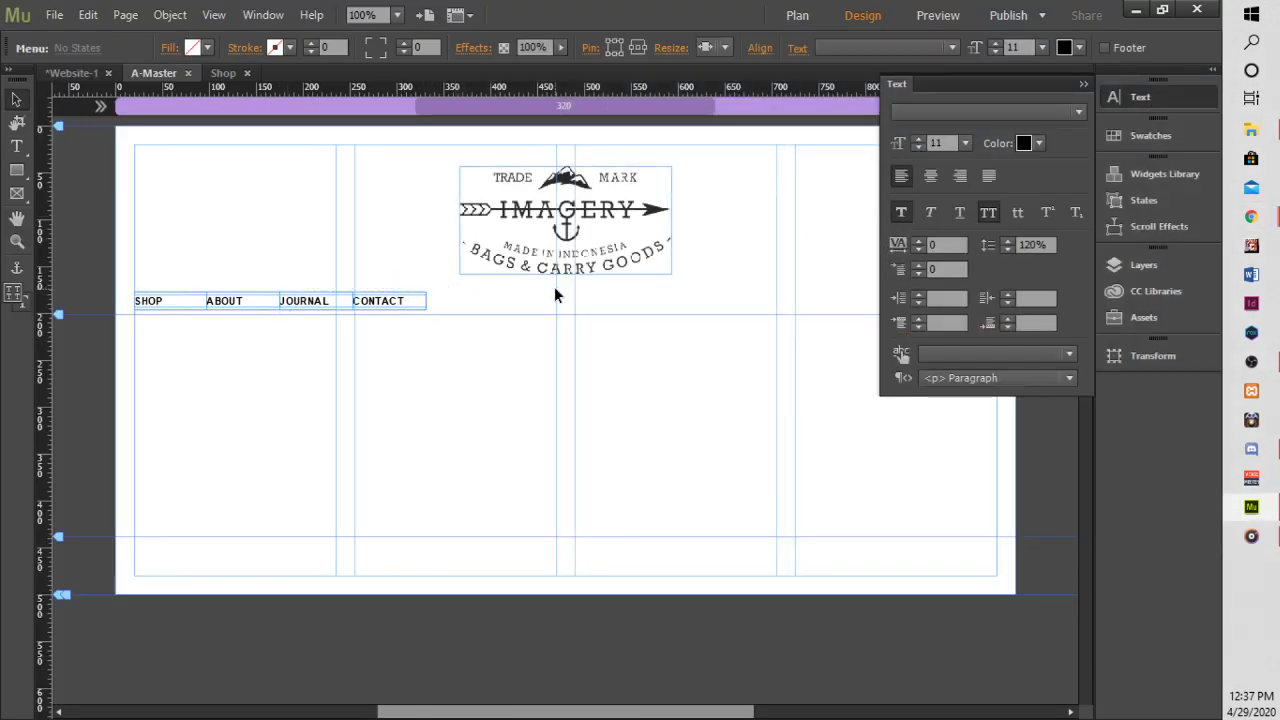
pyautogui.click(615, 331)
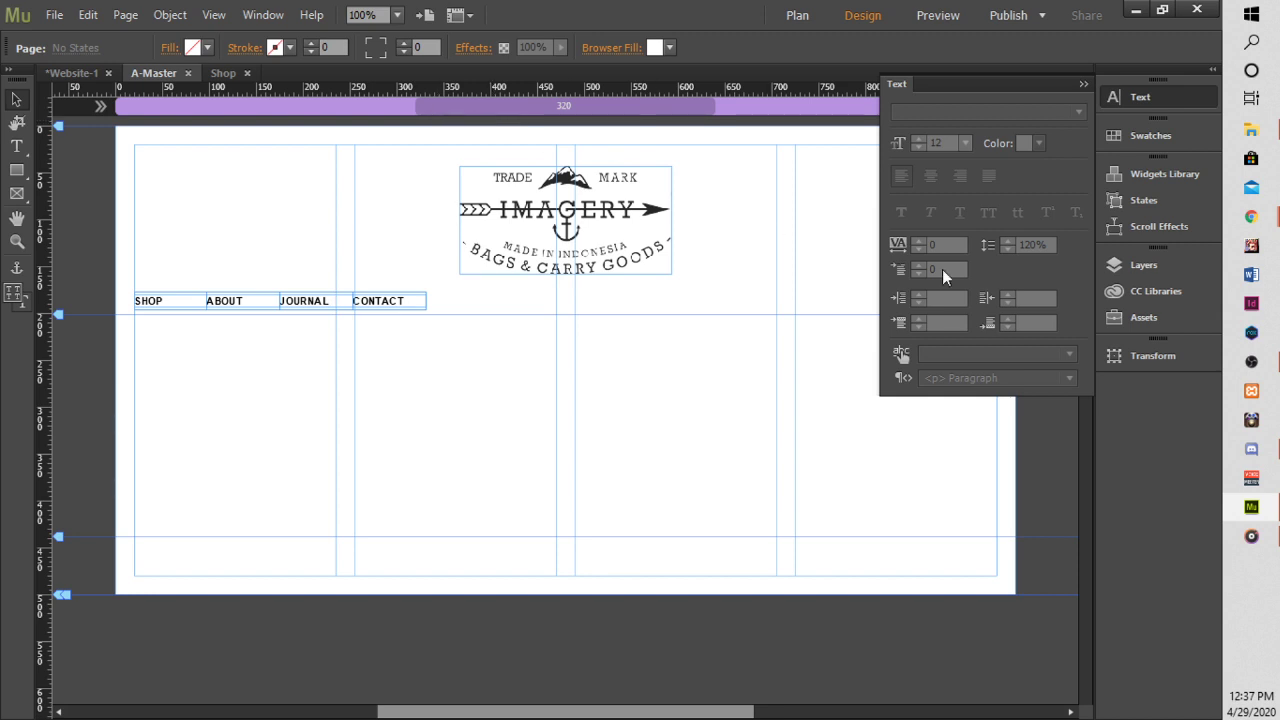
pyautogui.moveTo(1251, 216)
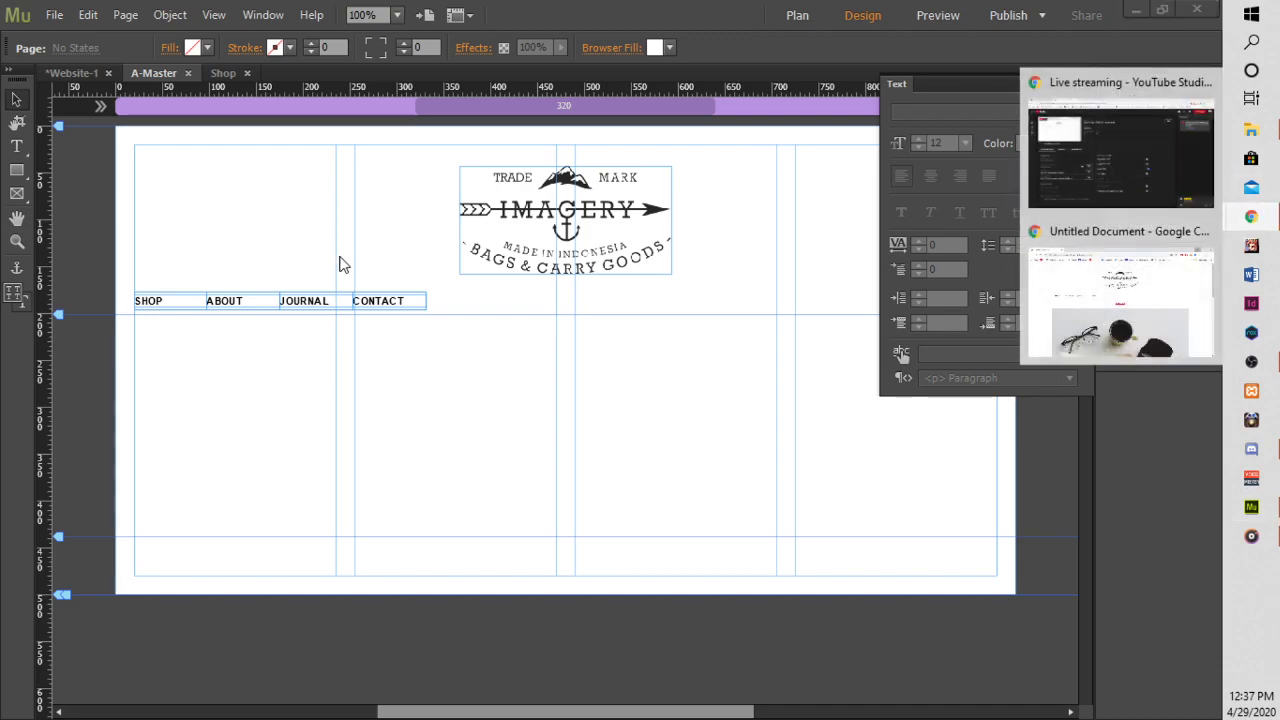
pyautogui.click(1029, 300)
pyautogui.scroll(-10, 985, 339)
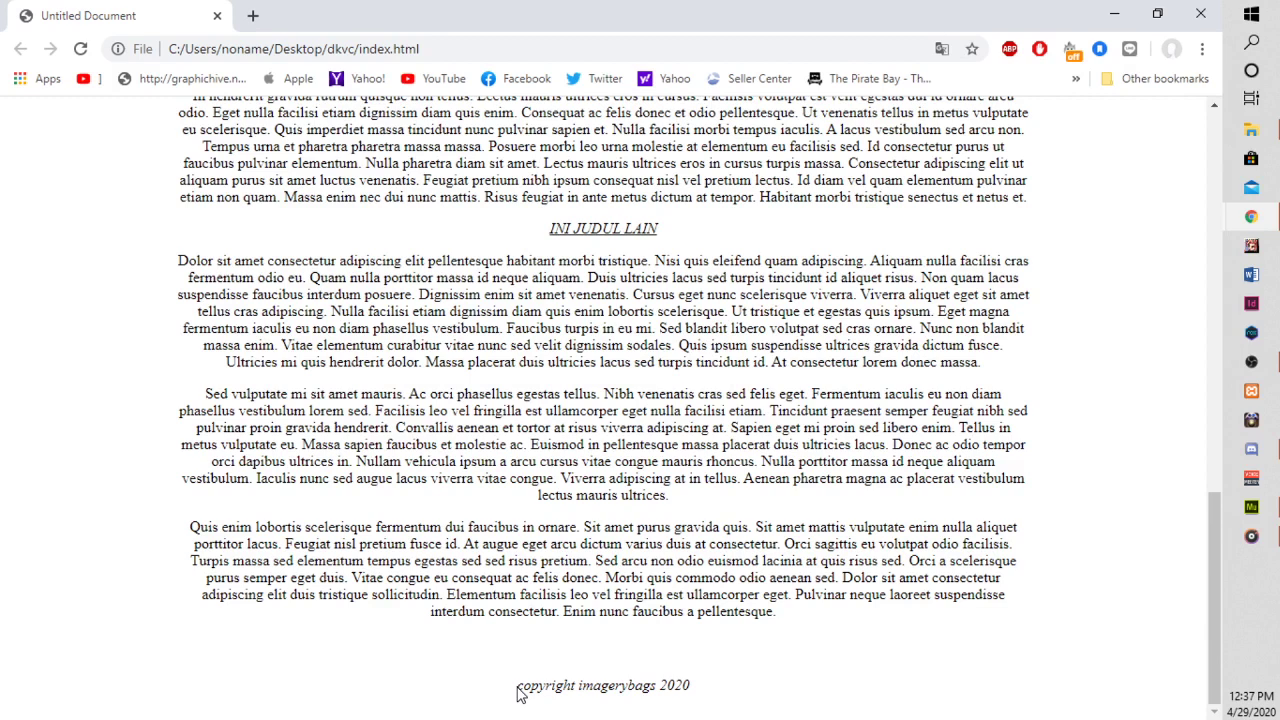
pyautogui.moveTo(517, 689); pyautogui.dragTo(698, 692)
pyautogui.hotkey('ctrl', 'c')
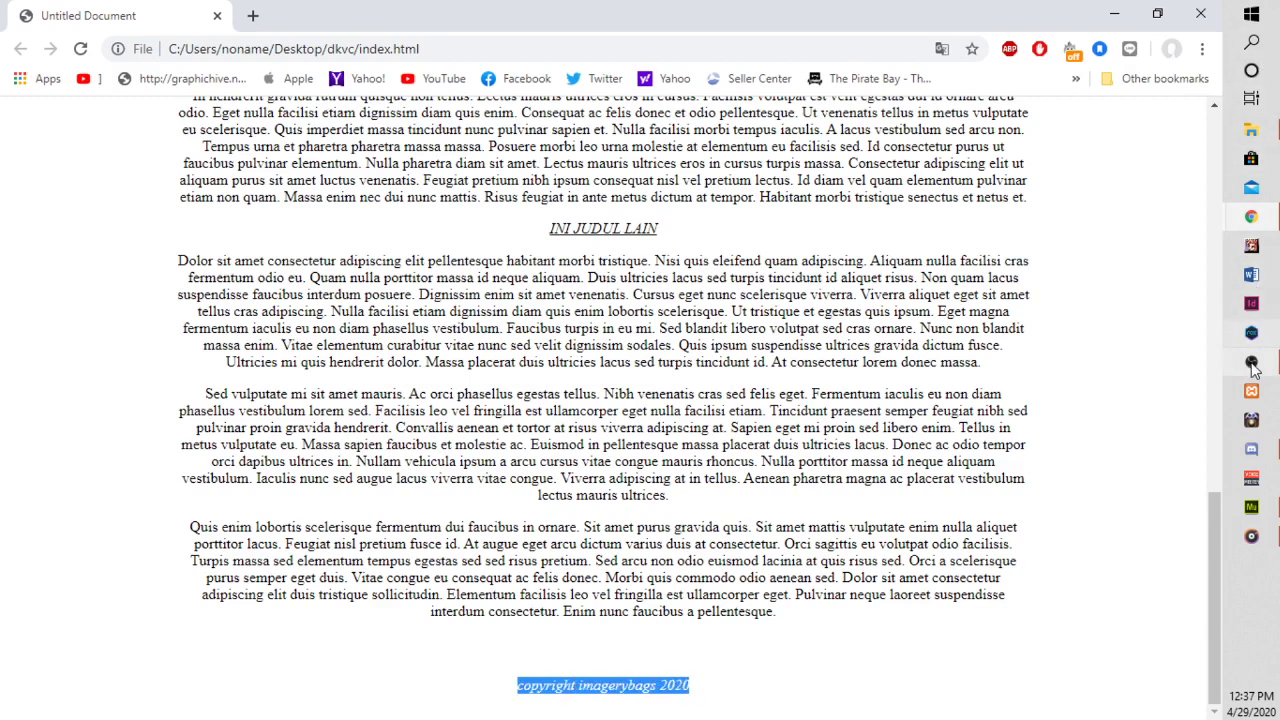
pyautogui.click(1251, 507)
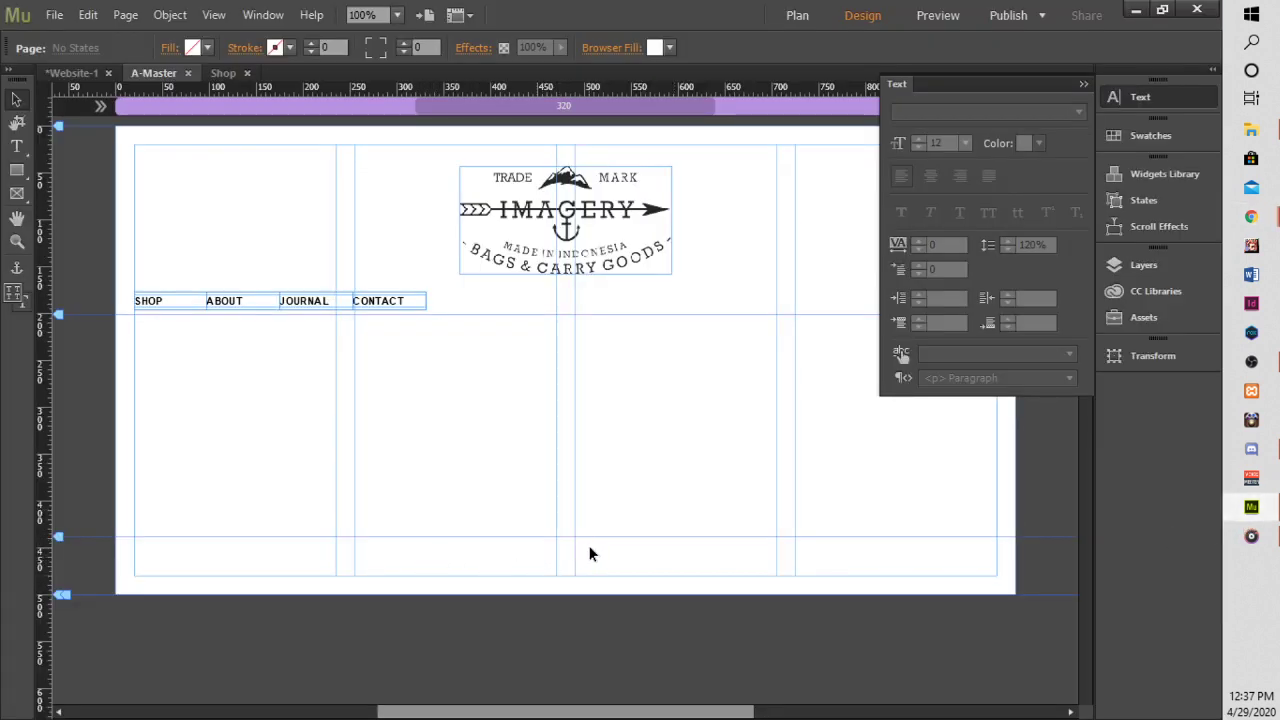
# Add a text frame below the footer guide, centred under the logo, and paste "copyright imagerybags 2020" into it.
pyautogui.click(23, 152)
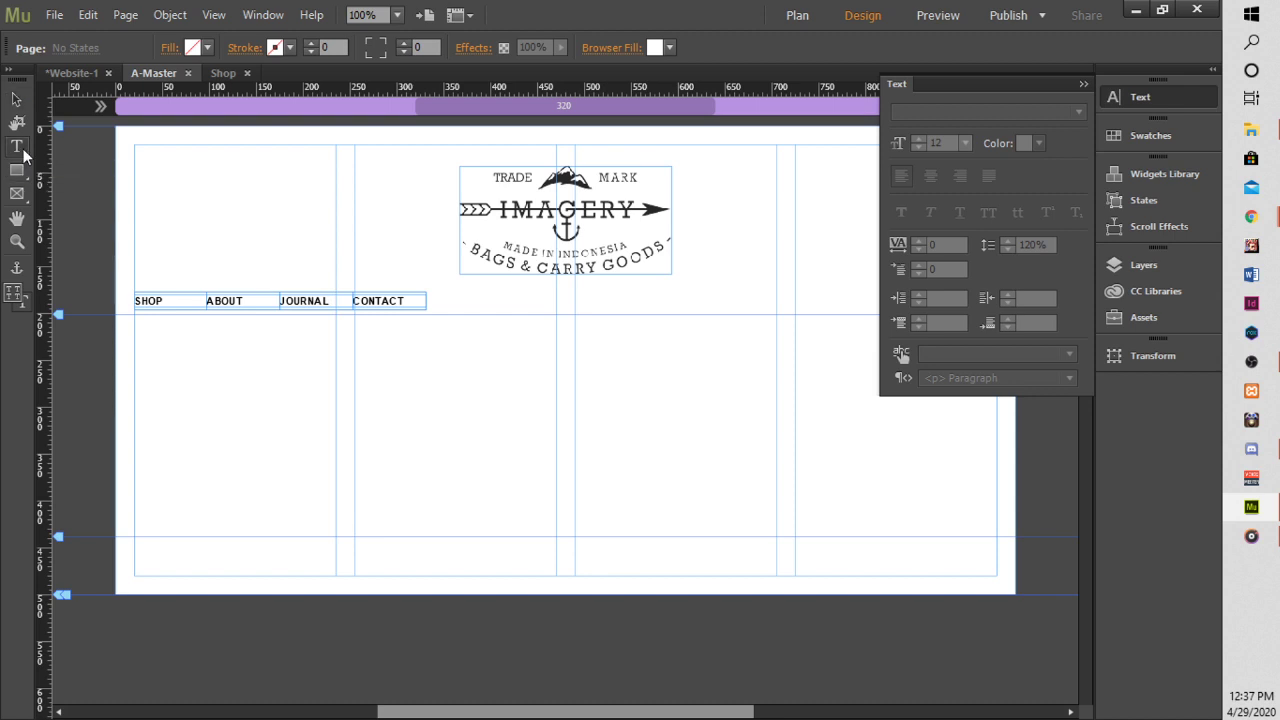
pyautogui.moveTo(463, 549); pyautogui.dragTo(670, 571)
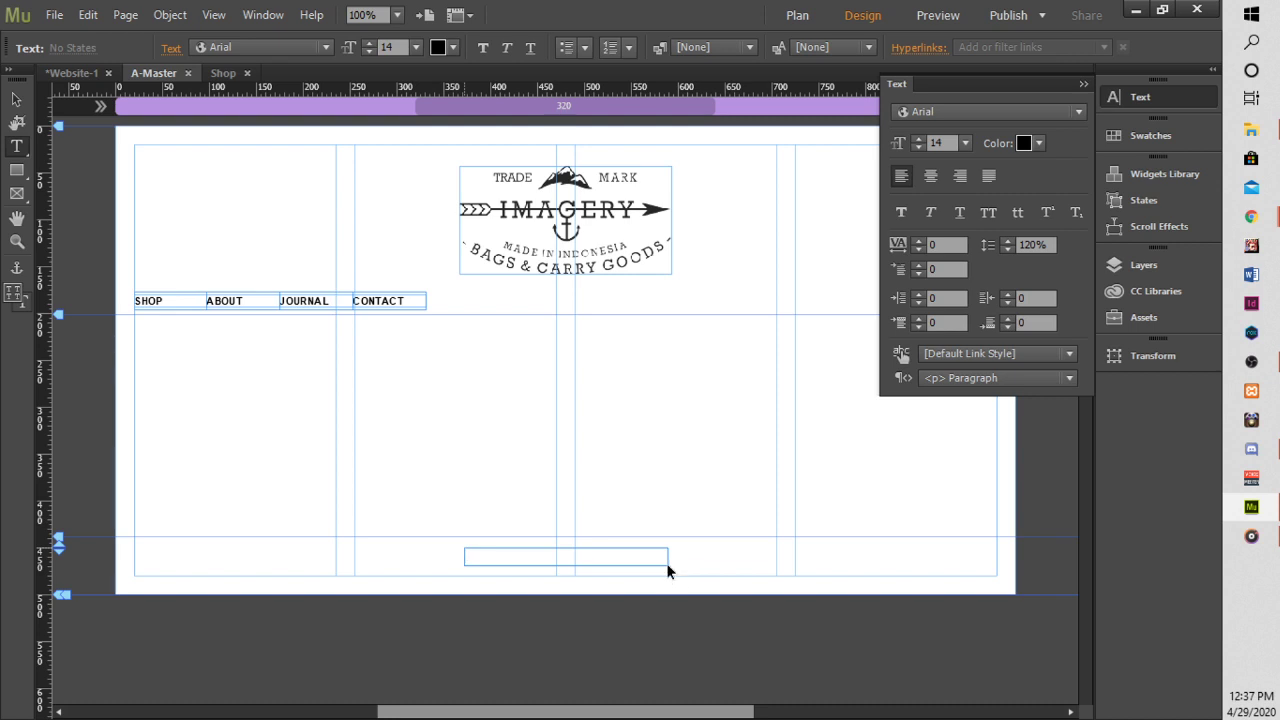
pyautogui.hotkey('ctrl', 'v')
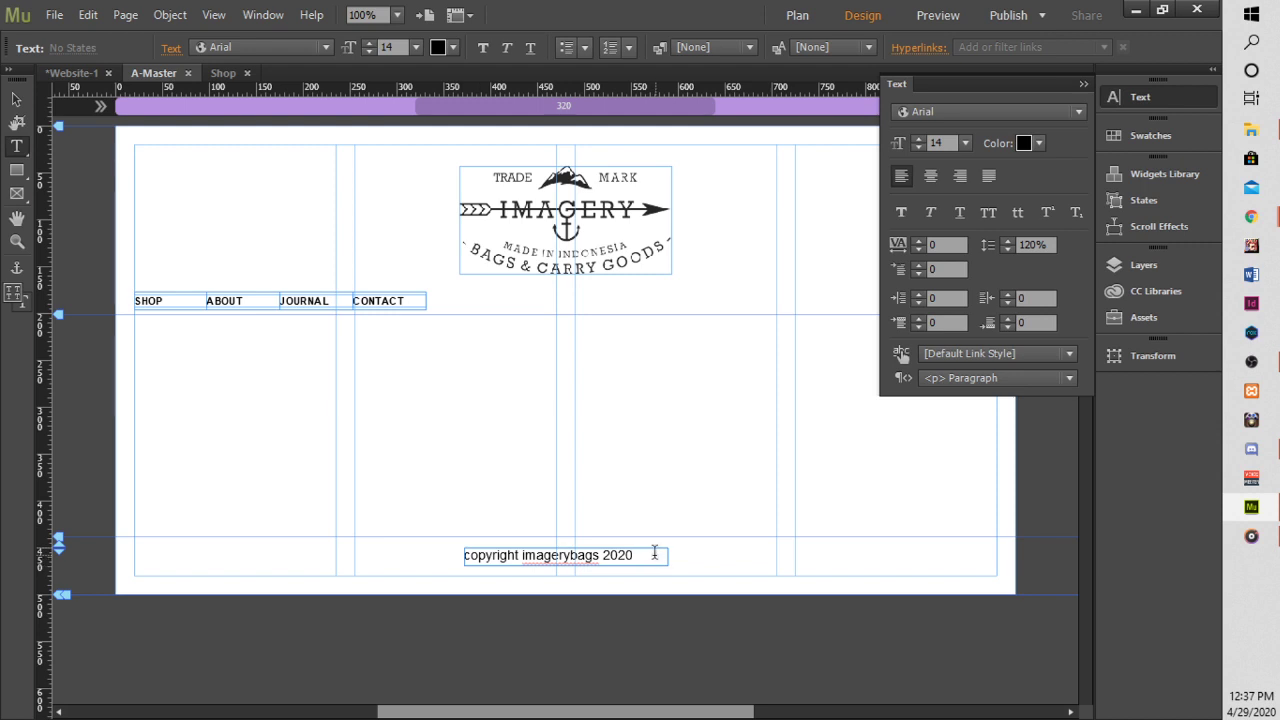
# Format the footer copyright text as italic, size 10 and centred, and deselect the frame.
pyautogui.moveTo(653, 554); pyautogui.dragTo(463, 556)
pyautogui.click(931, 212)
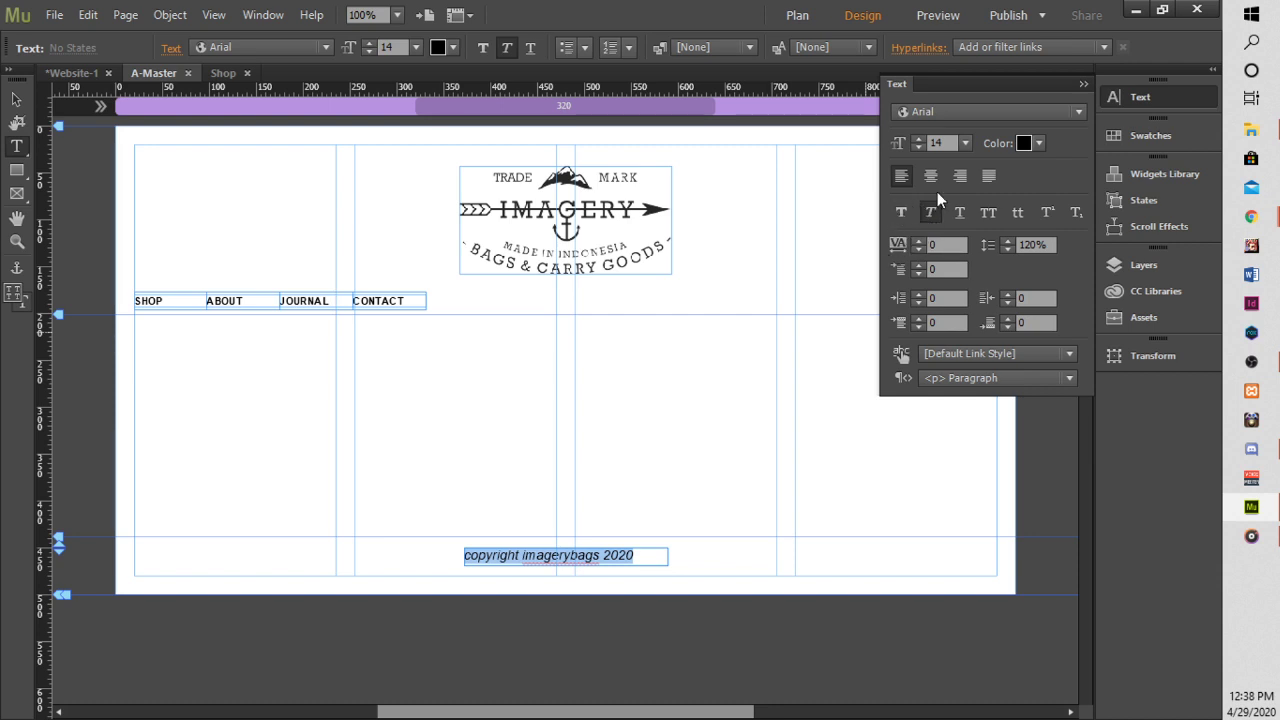
pyautogui.click(965, 143)
pyautogui.click(983, 210)
pyautogui.click(965, 143)
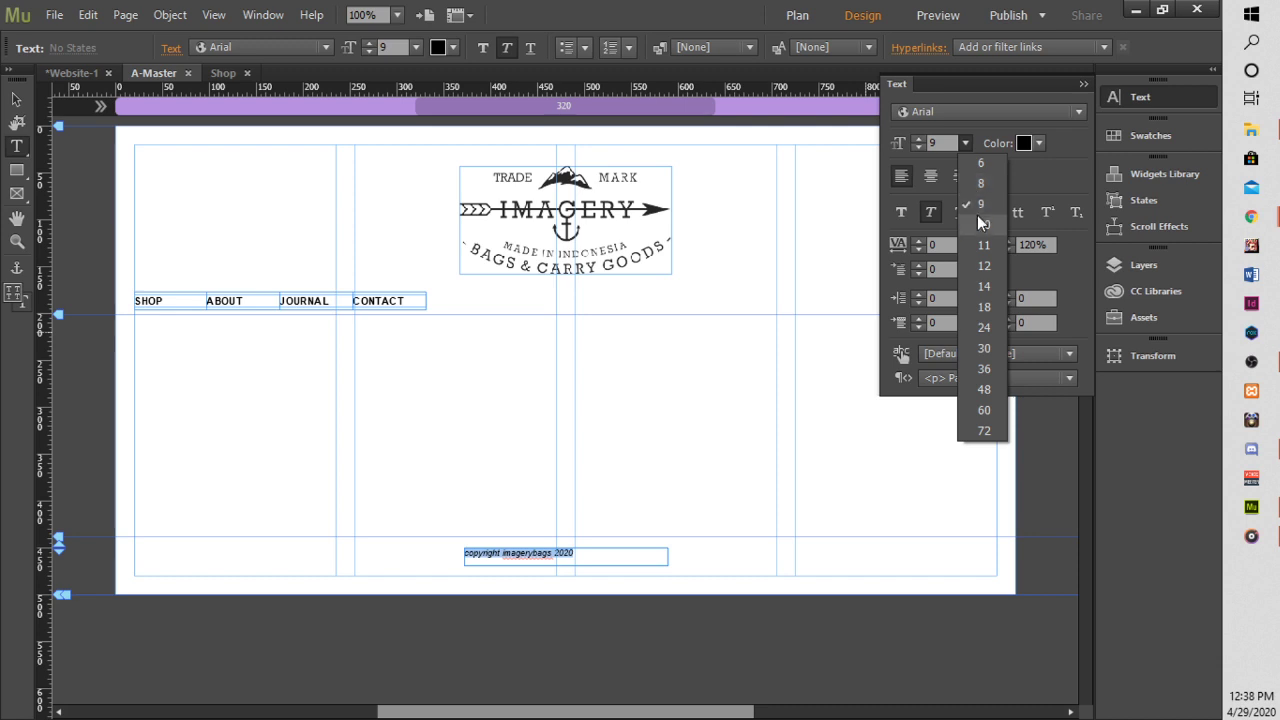
pyautogui.click(980, 224)
pyautogui.click(931, 176)
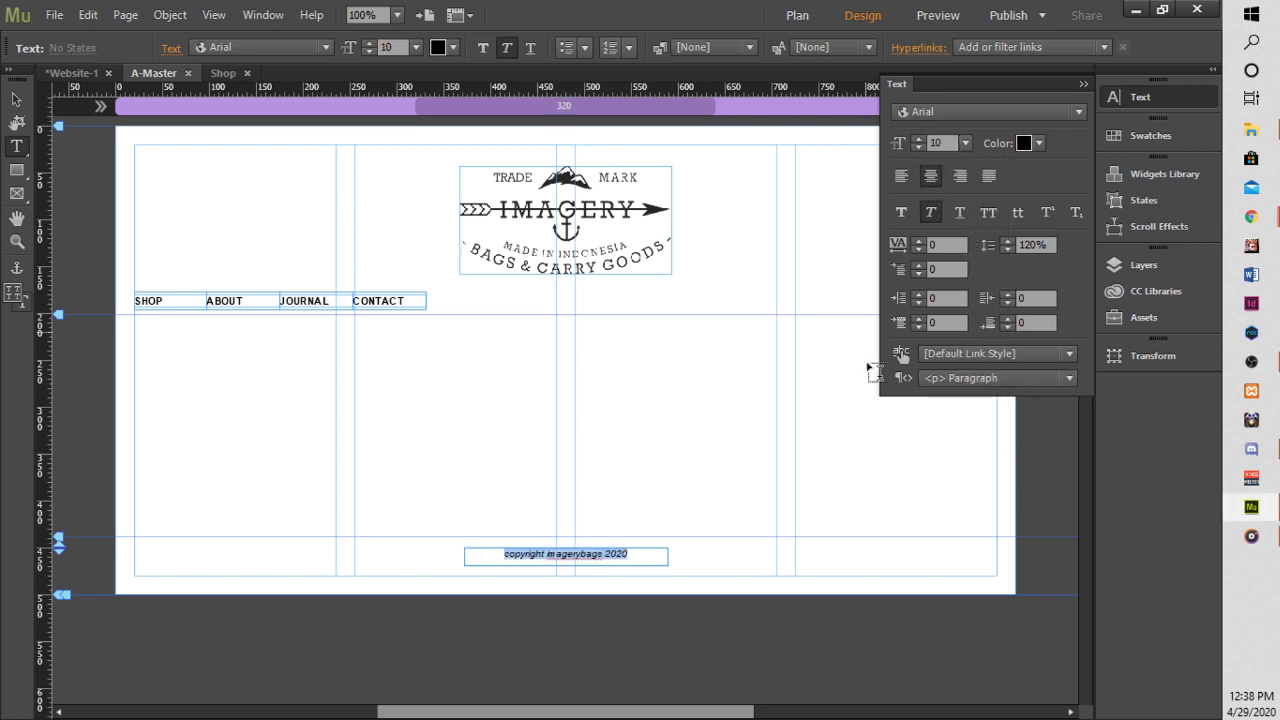
pyautogui.click(16, 99)
pyautogui.click(668, 431)
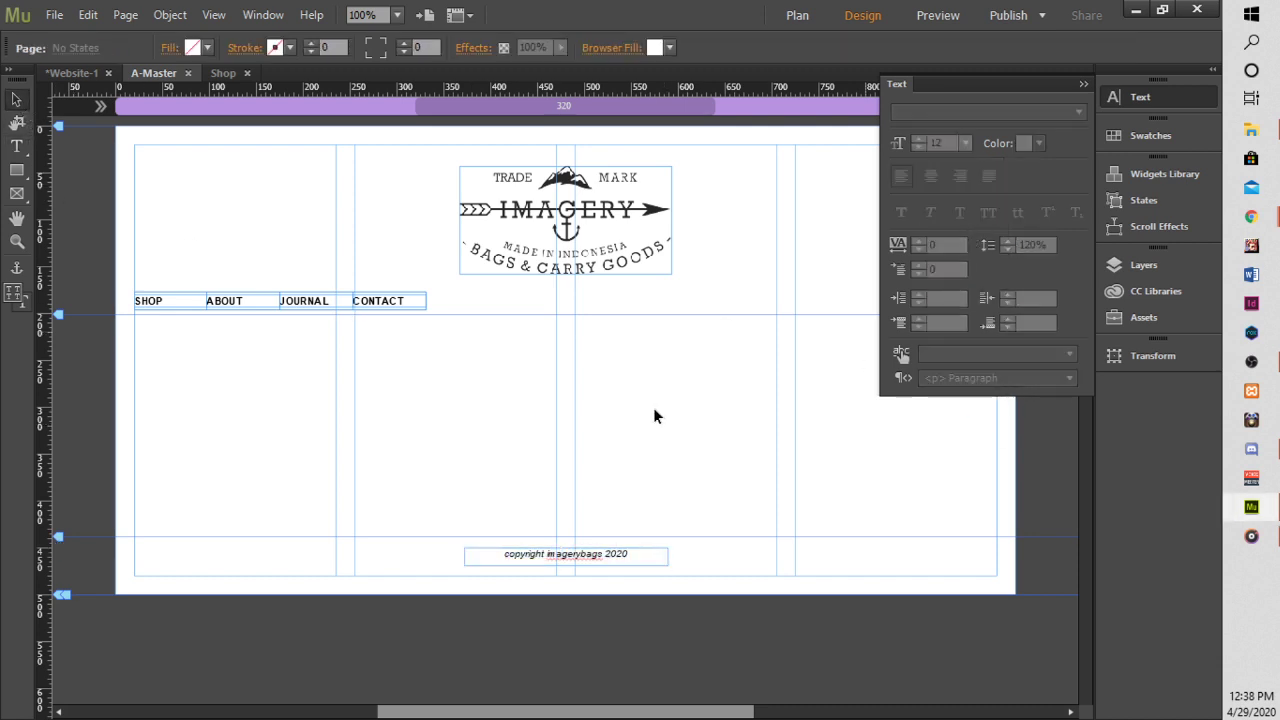
# Preview the site in the browser, compare it with the reference page in Chrome, and return to Muse.
pyautogui.click(54, 15)
pyautogui.click(113, 338)
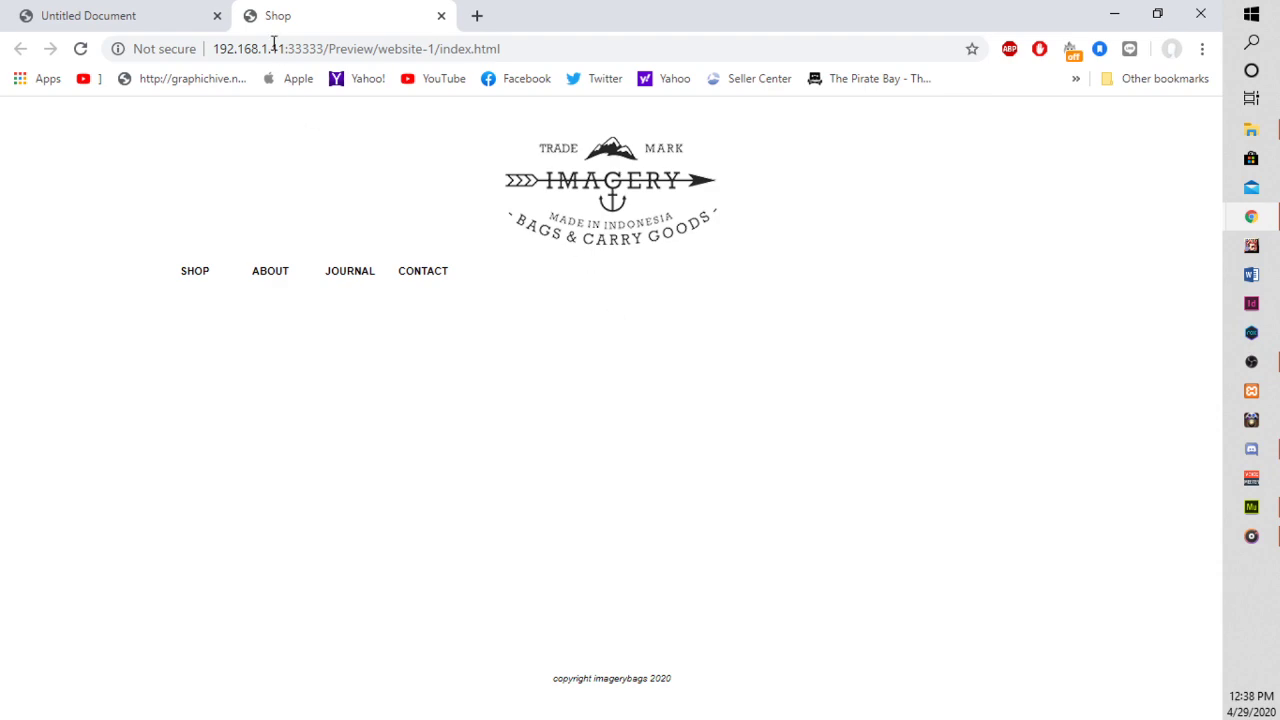
pyautogui.click(168, 14)
pyautogui.scroll(10, 747, 429)
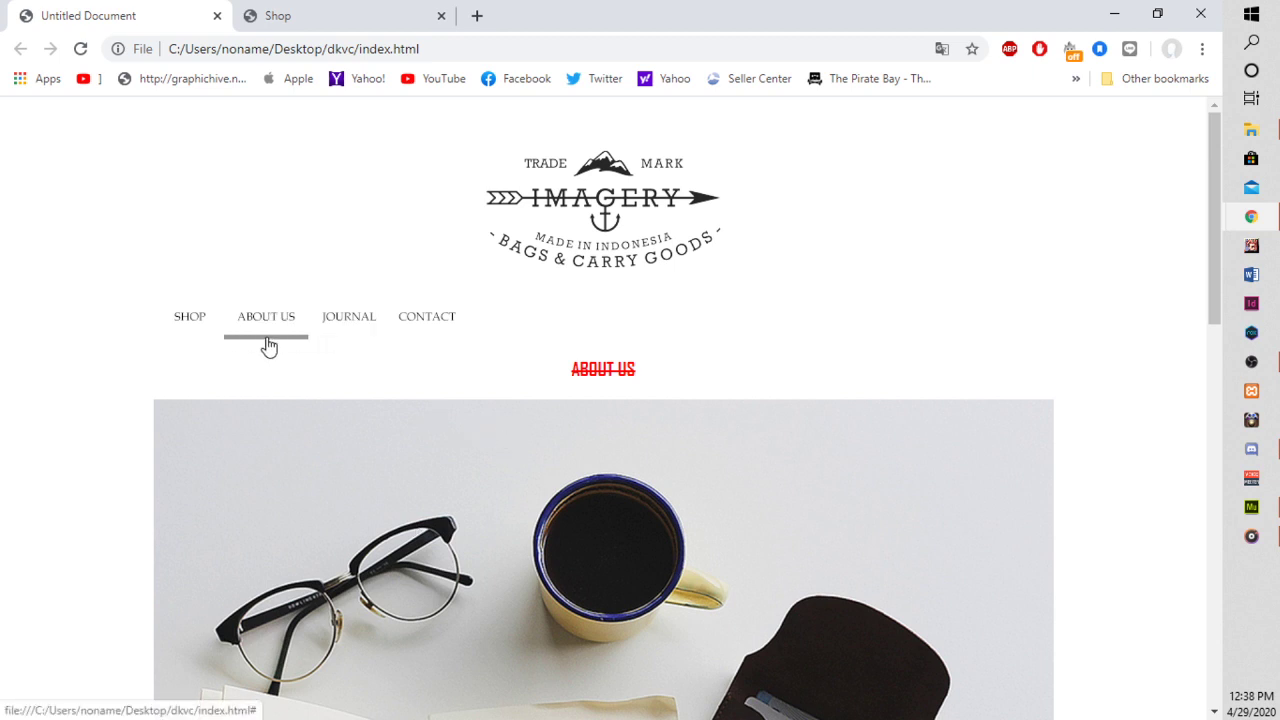
pyautogui.click(238, 18)
pyautogui.click(1251, 507)
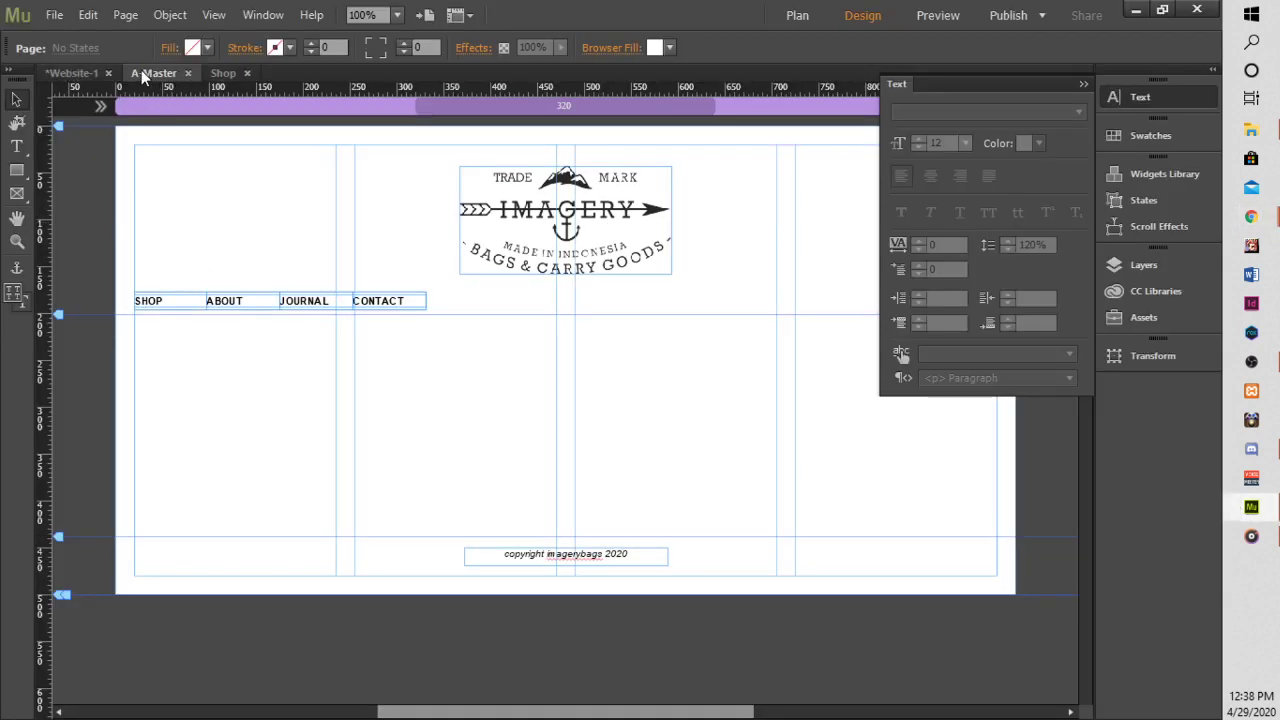
# Open the About page from the site plan, close the Shop page, and collapse the text settings.
pyautogui.click(81, 72)
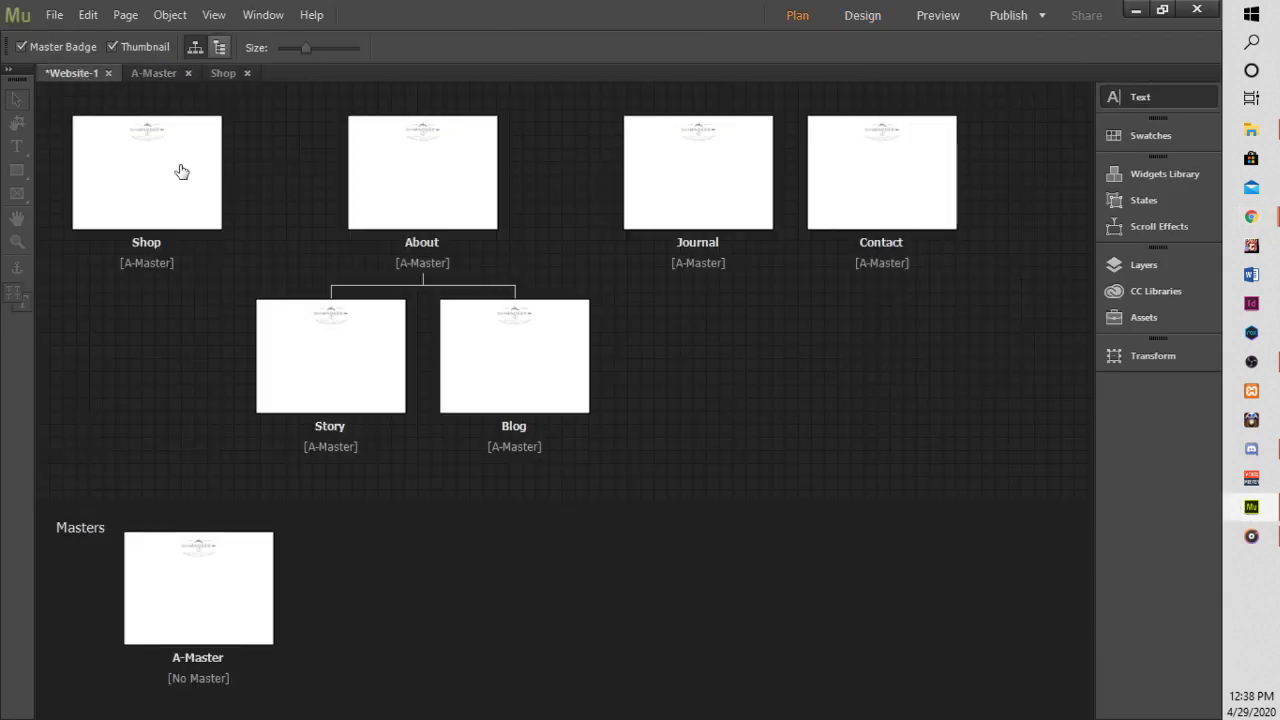
pyautogui.doubleClick(437, 172)
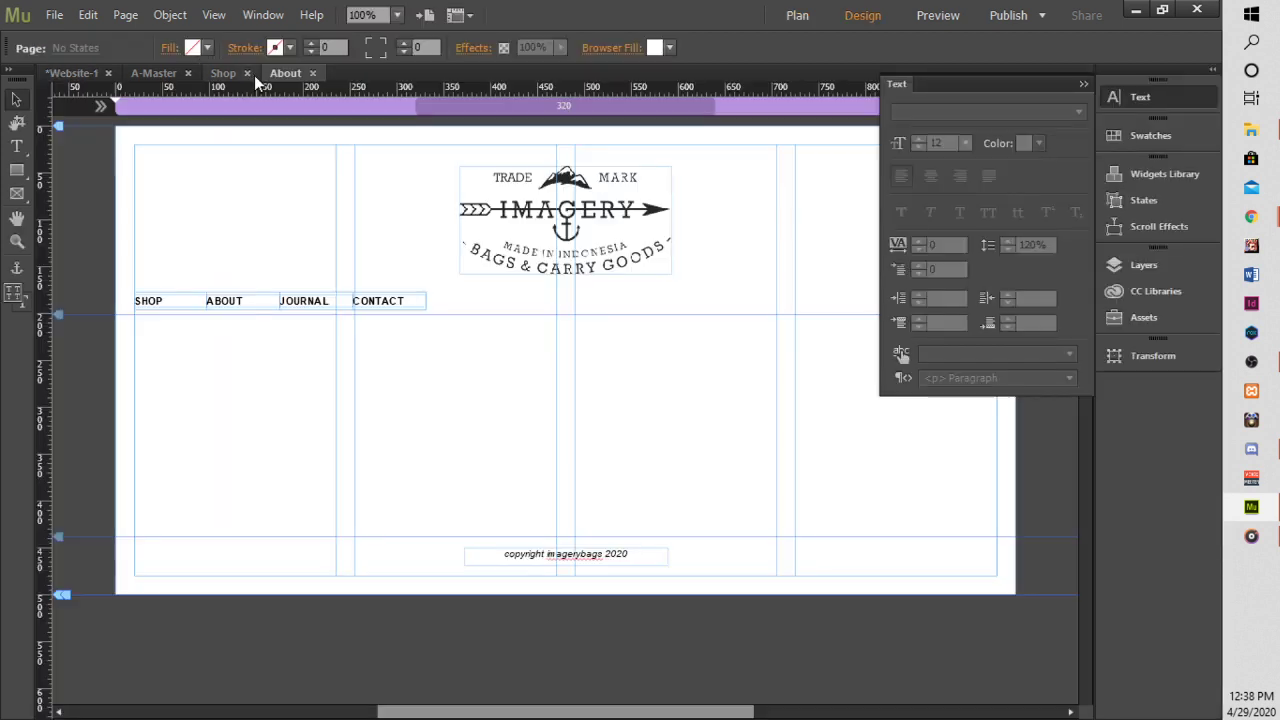
pyautogui.click(247, 73)
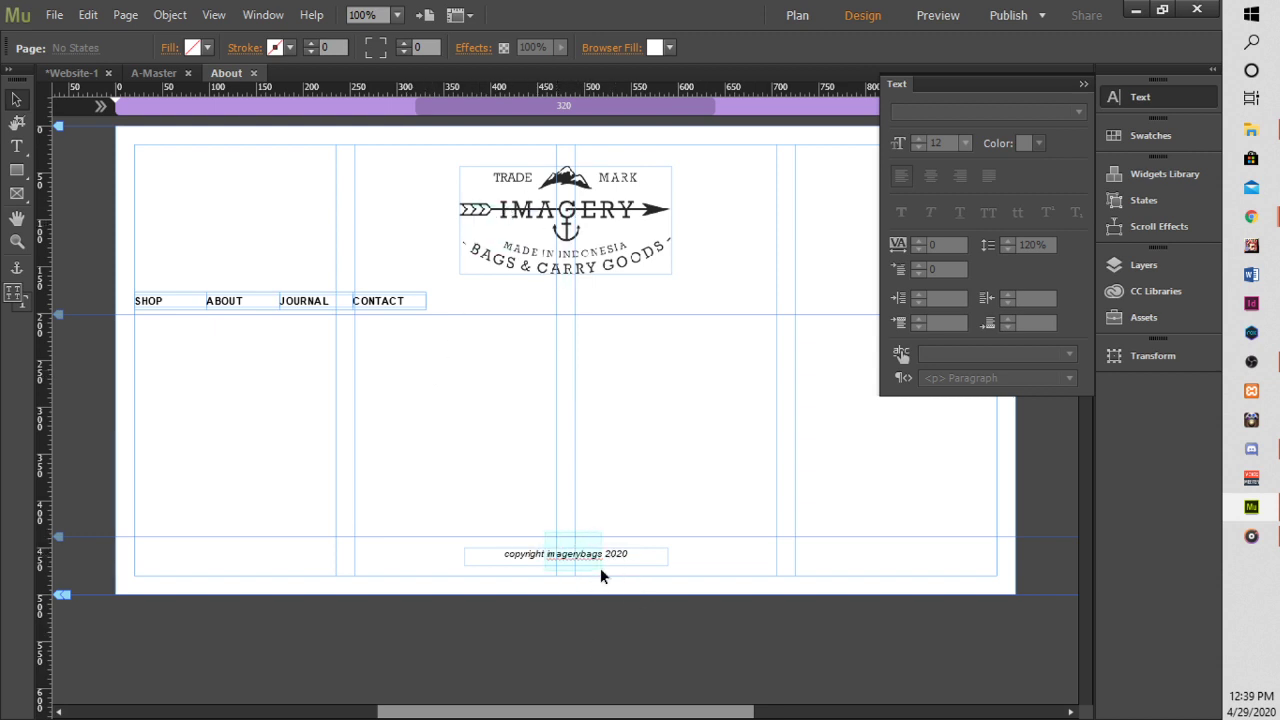
pyautogui.click(1084, 85)
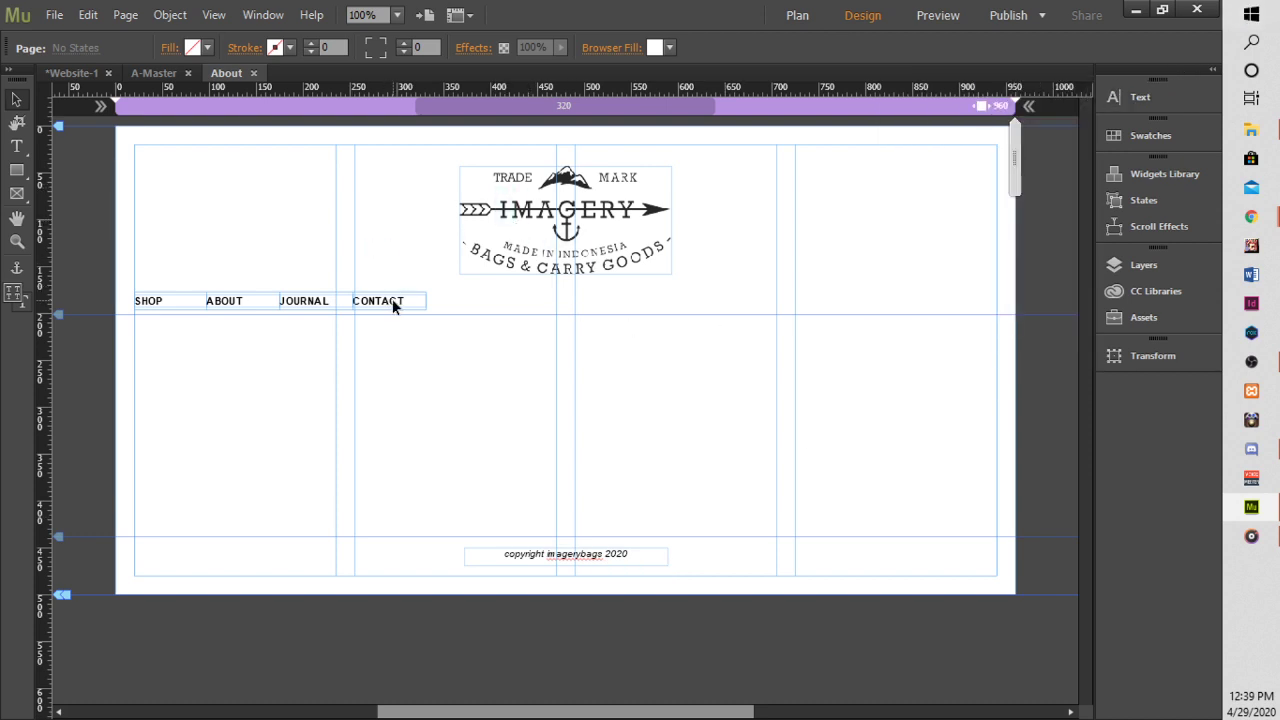
# Move the menu on the A-Master page up to Y 139, level with the logo's lower edge, and check the About page.
pyautogui.moveTo(225, 168); pyautogui.dragTo(655, 495)
pyautogui.click(134, 70)
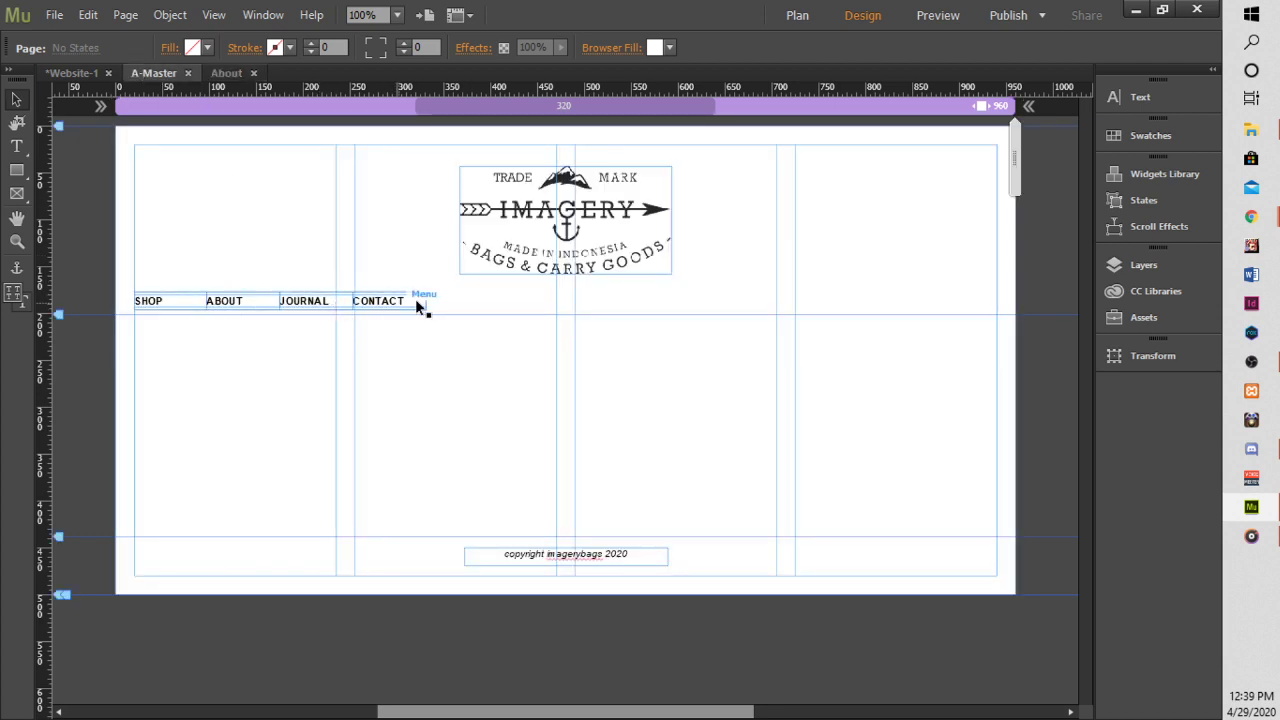
pyautogui.click(366, 305)
pyautogui.moveTo(366, 305); pyautogui.dragTo(366, 269)
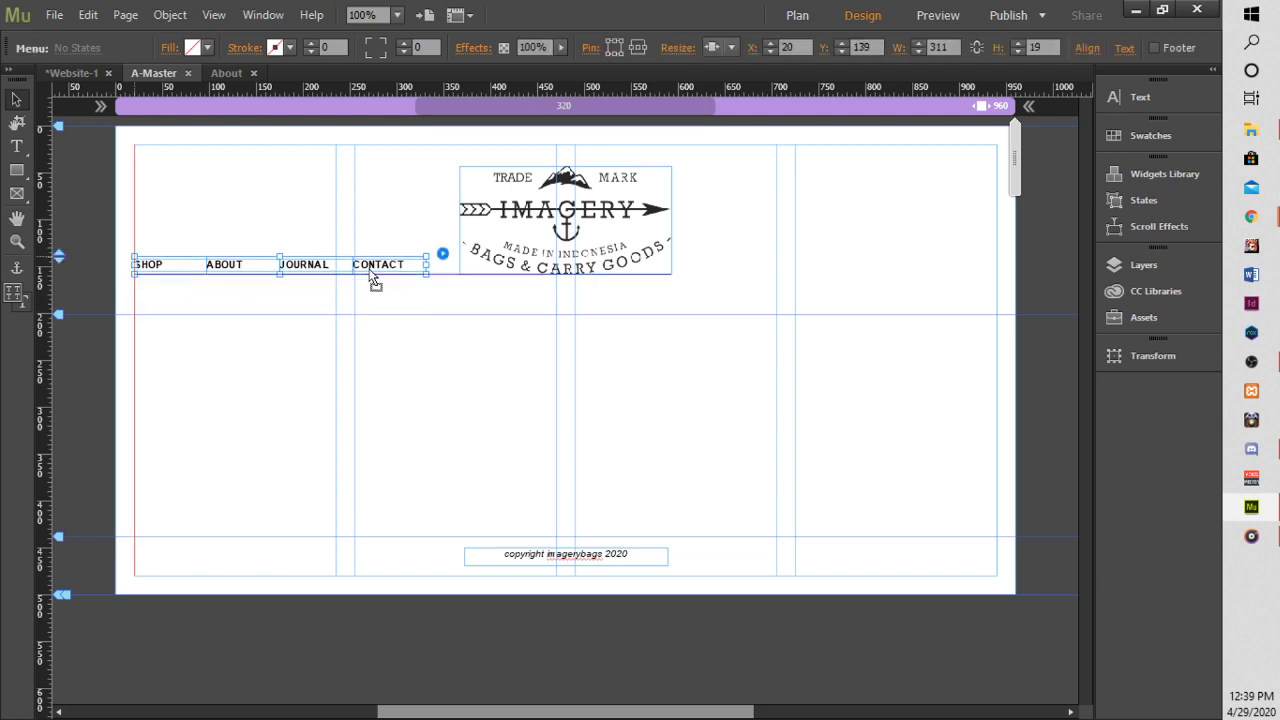
pyautogui.click(226, 72)
pyautogui.moveTo(263, 180); pyautogui.dragTo(466, 360)
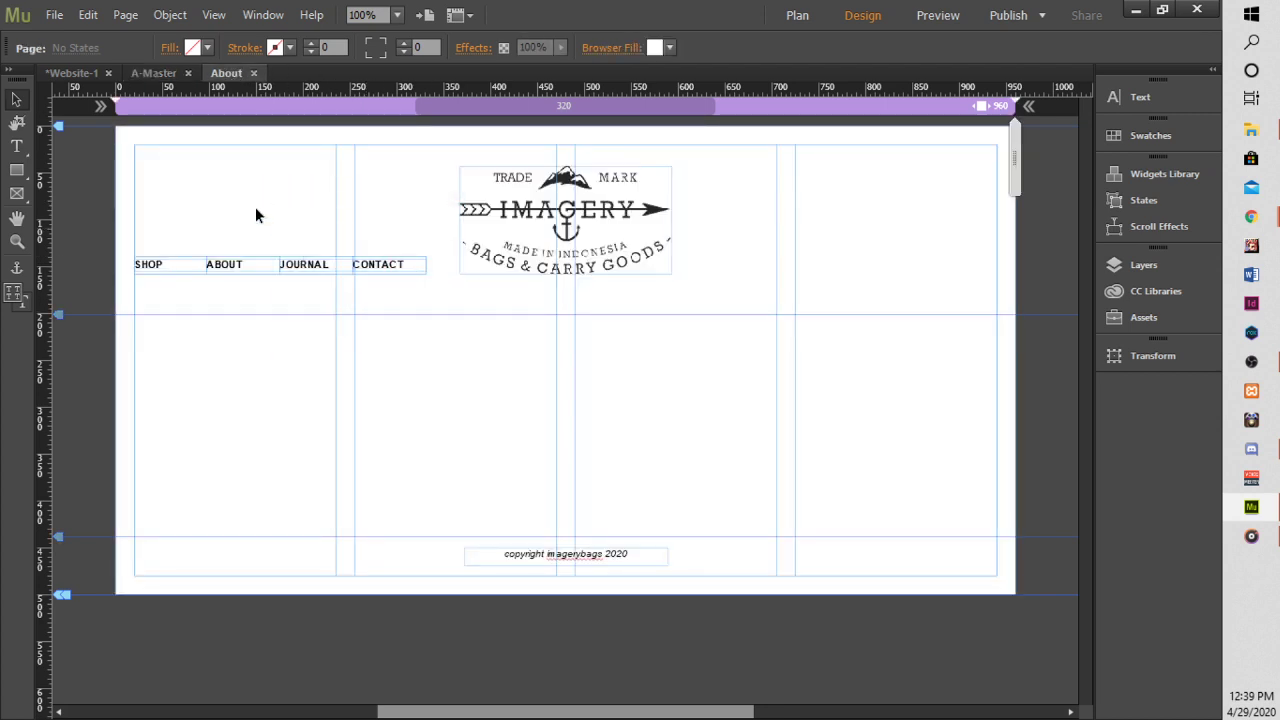
# Move the menu on the A-Master page down to Y 182 at the header guide, and return to the About page.
pyautogui.click(155, 73)
pyautogui.moveTo(304, 264); pyautogui.dragTo(306, 311)
pyautogui.click(328, 243)
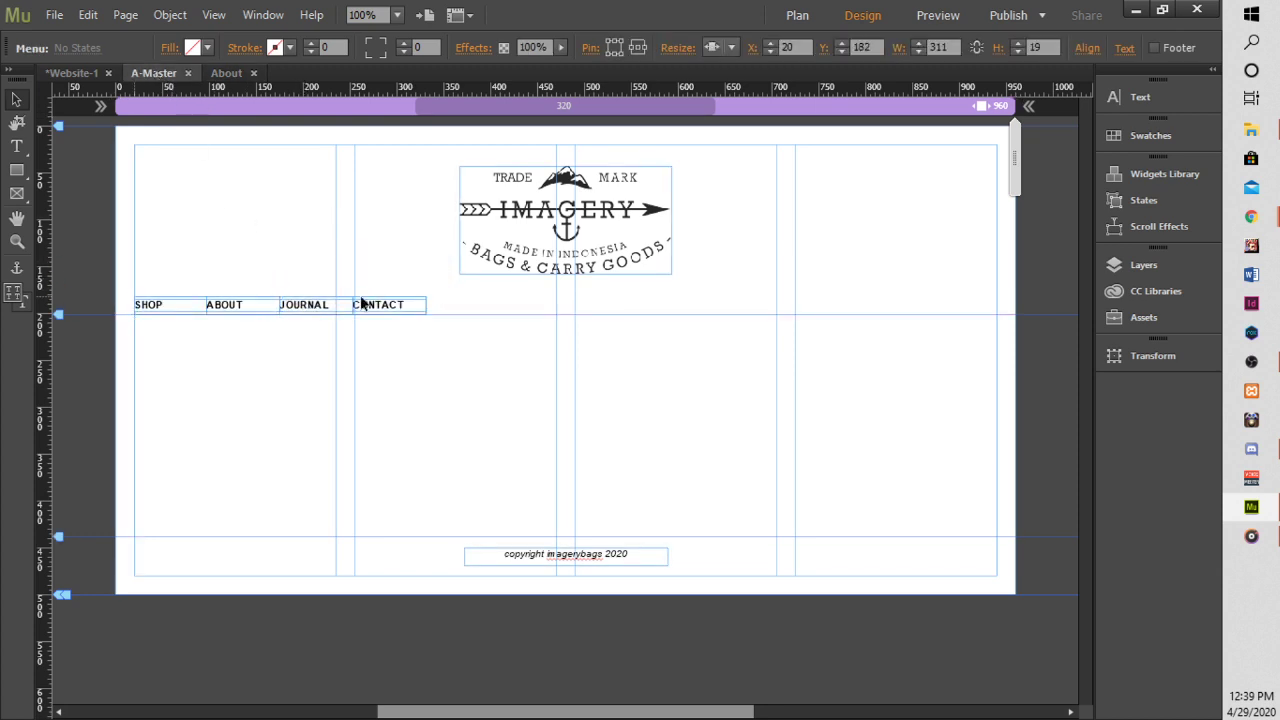
pyautogui.click(227, 74)
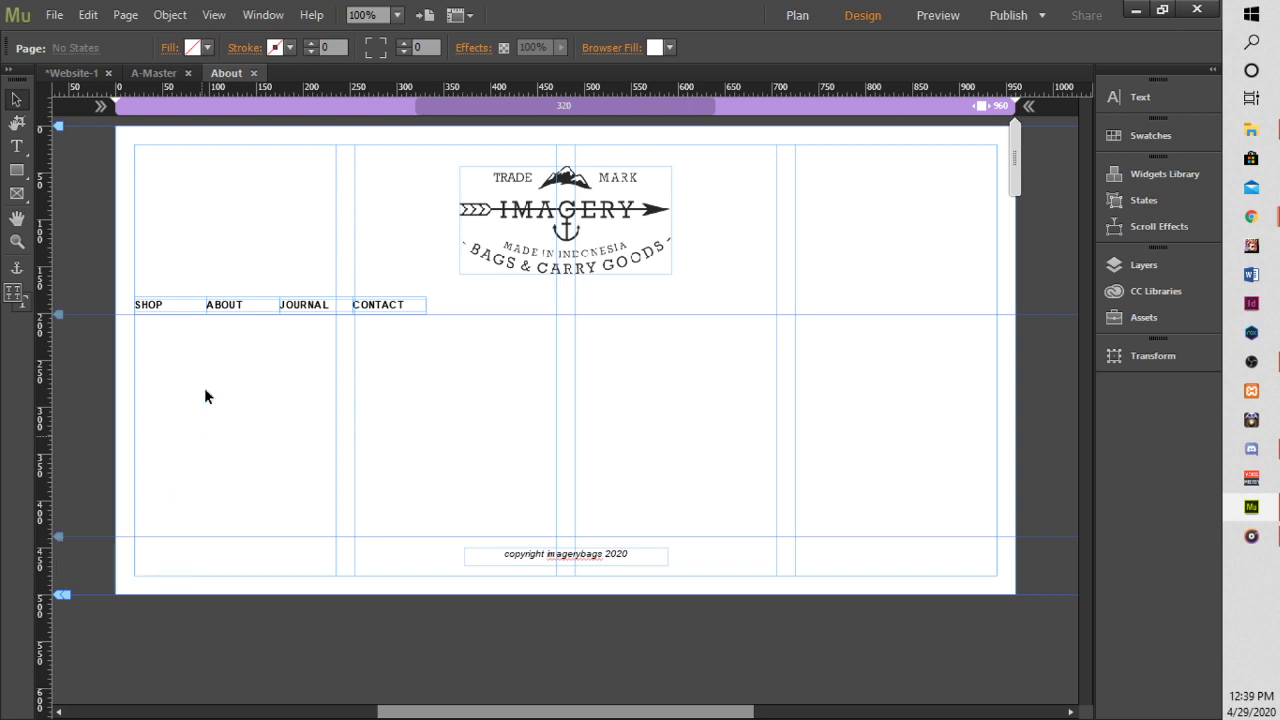
# Try a black-filled rectangle across the full page width between the header and footer guides, and delete it.
pyautogui.click(16, 170)
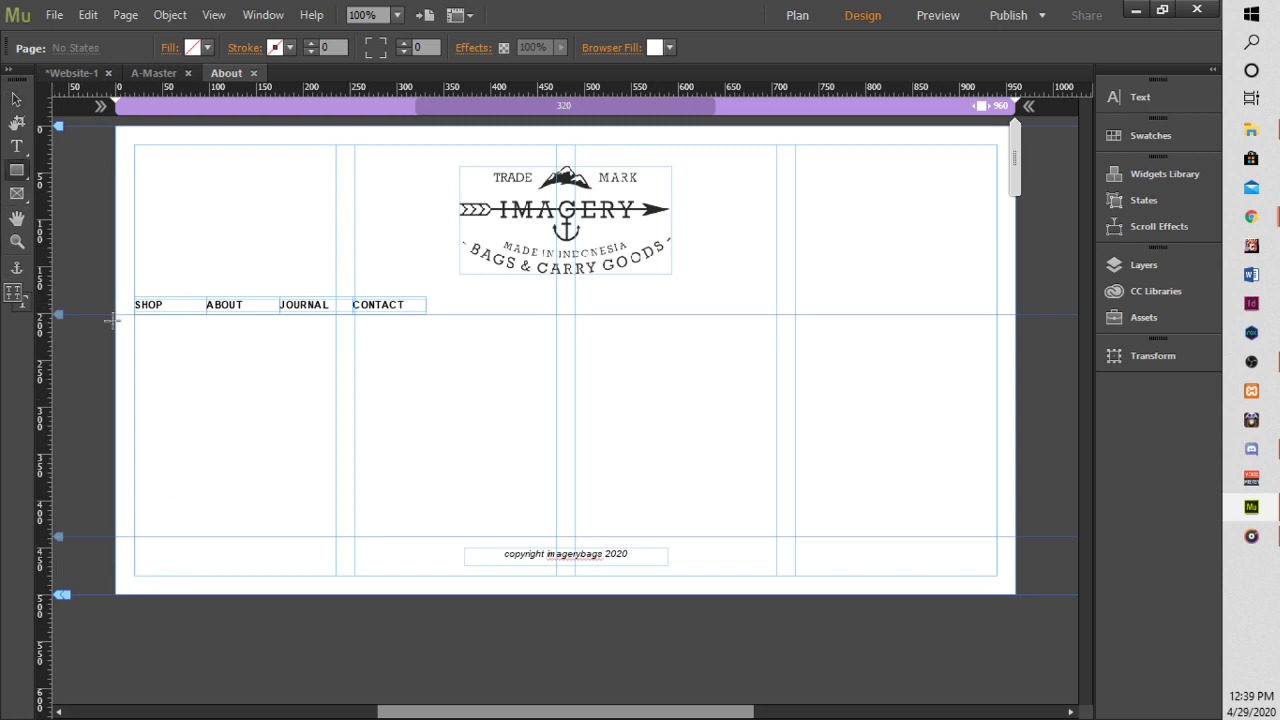
pyautogui.moveTo(116, 314)
pyautogui.mouseDown()
pyautogui.moveTo(829, 446)
pyautogui.moveTo(1040, 543)
pyautogui.moveTo(972, 537)
pyautogui.mouseUp()
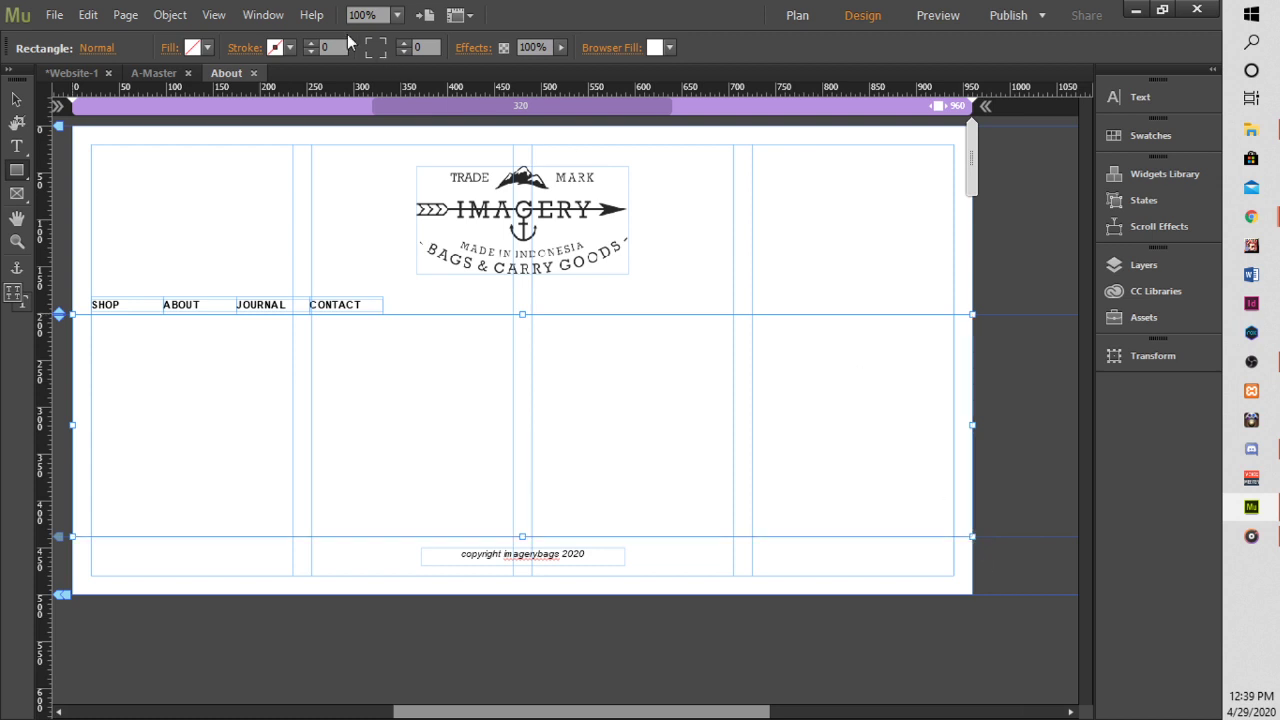
pyautogui.click(206, 48)
pyautogui.click(458, 76)
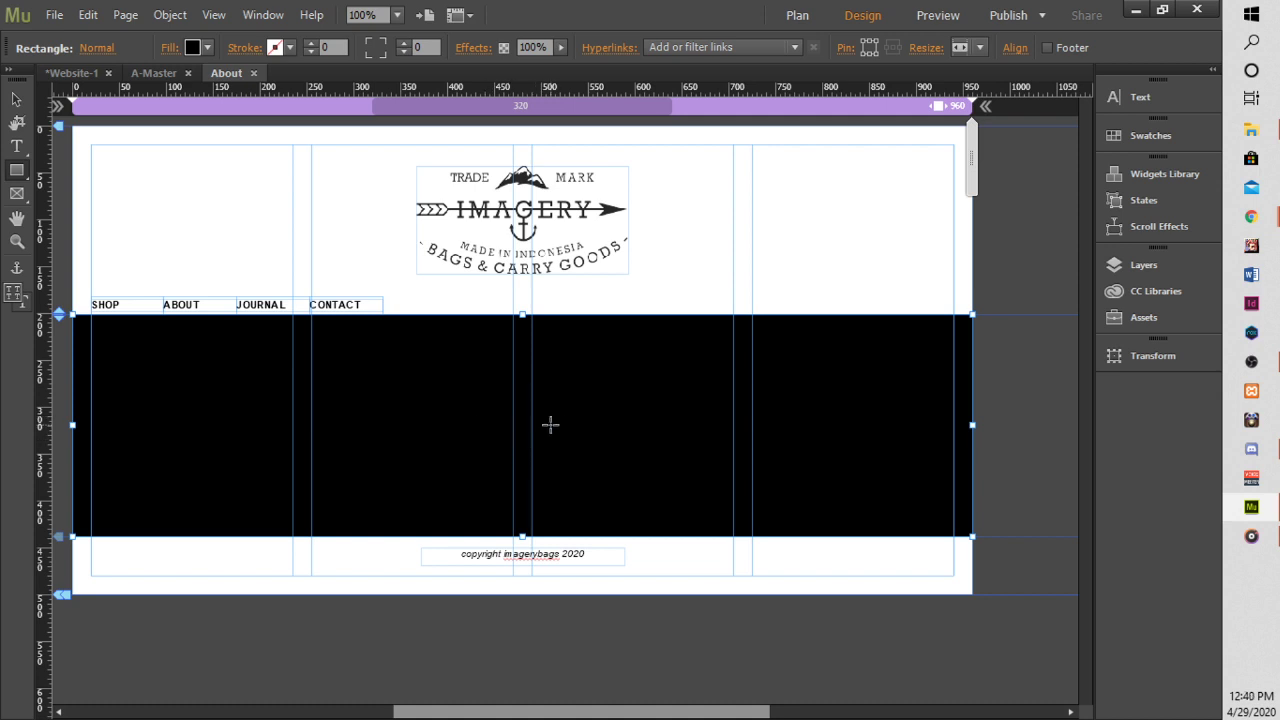
pyautogui.press('Delete')
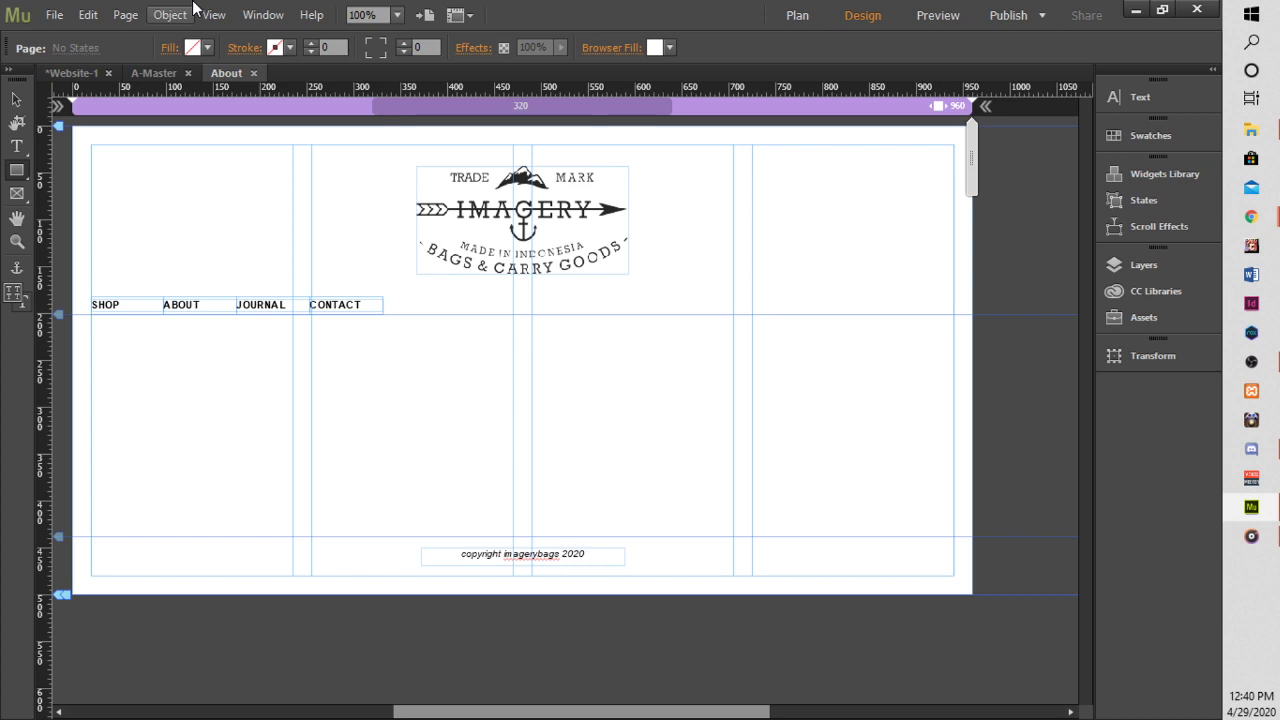
# Add a text frame reading "ABOUT US" below the header guide, under the logo on the About page.
pyautogui.click(18, 146)
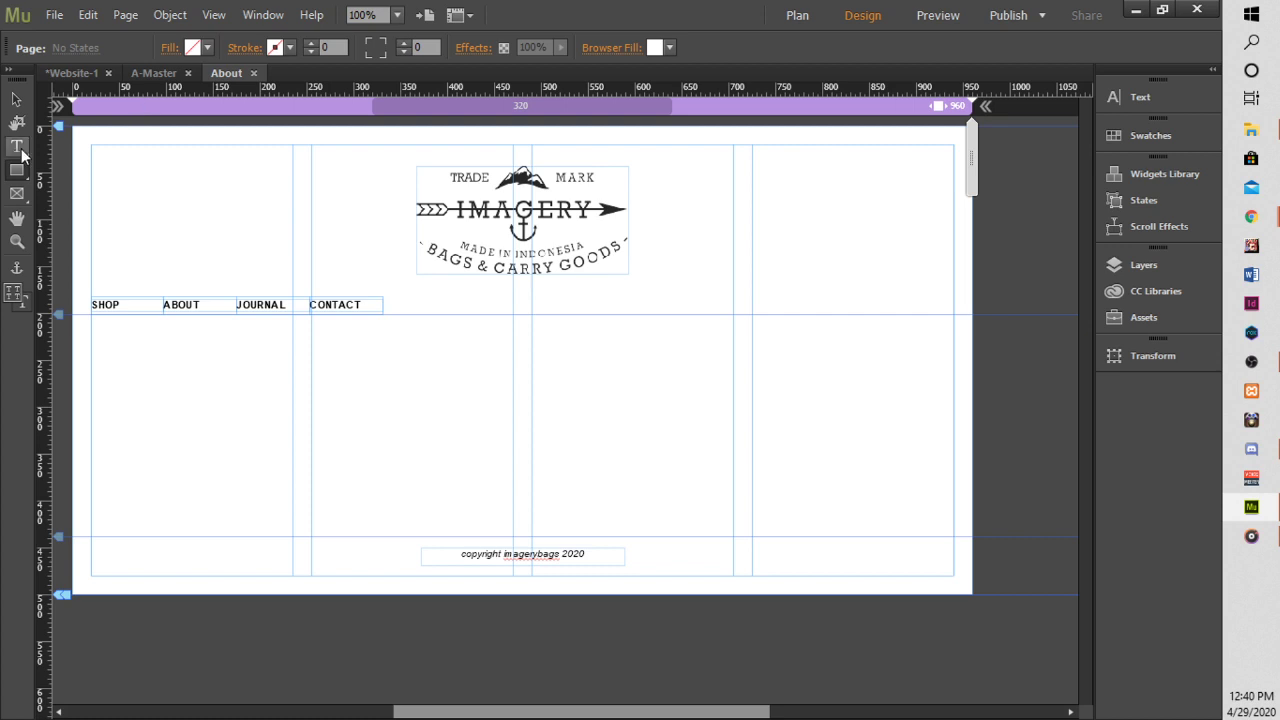
pyautogui.moveTo(427, 331); pyautogui.dragTo(622, 358)
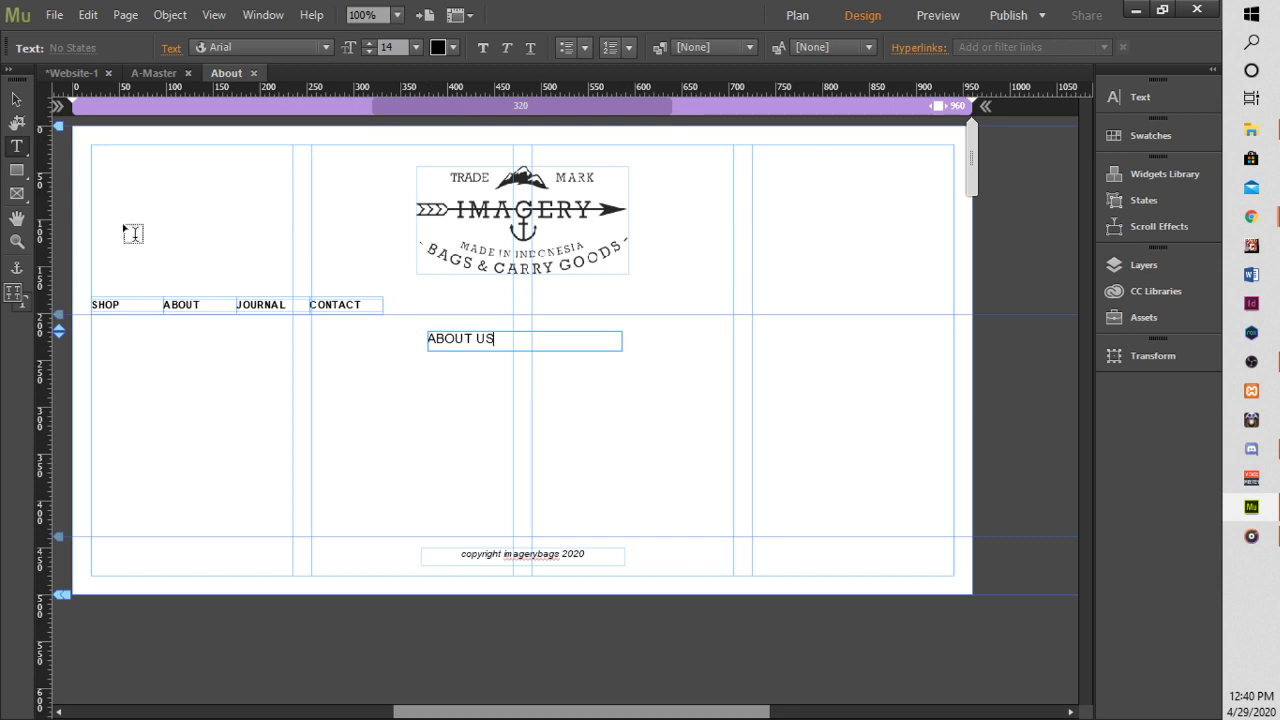
pyautogui.click(16, 99)
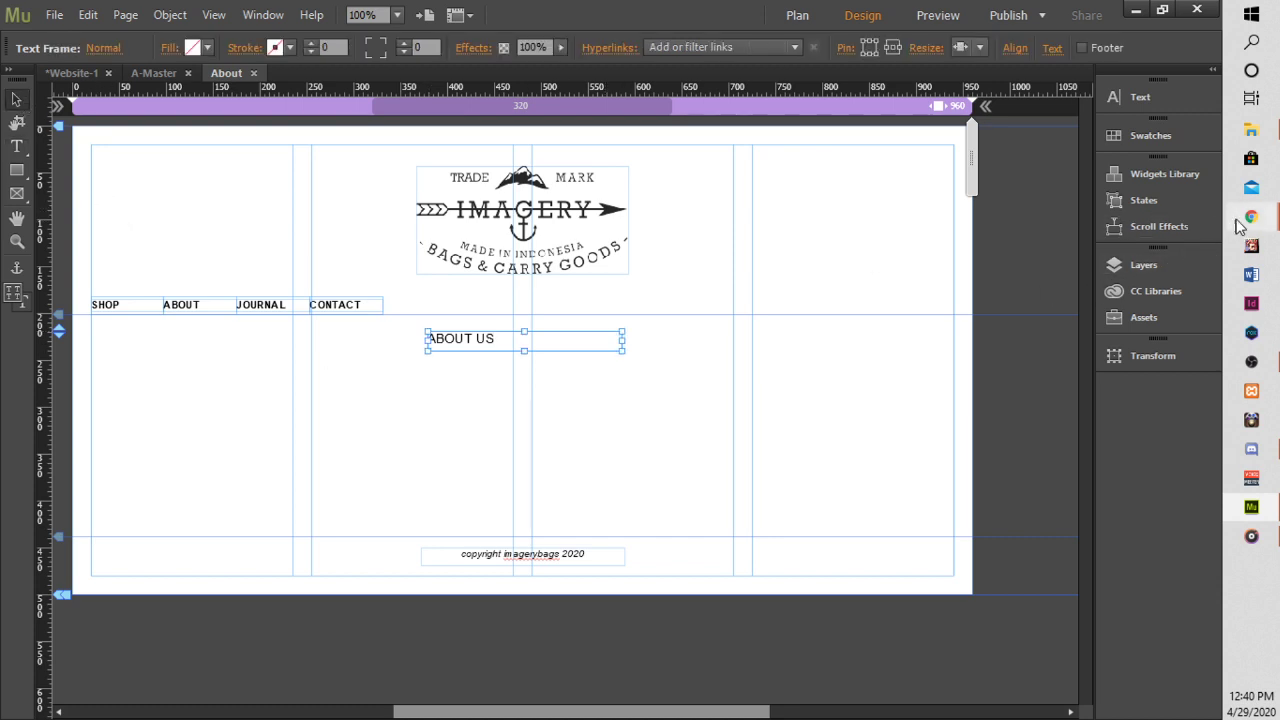
# Check the styling of the ABOUT US heading on the reference page in Chrome, and return to Muse.
pyautogui.moveTo(1248, 218)
pyautogui.click(1171, 262)
pyautogui.click(88, 15)
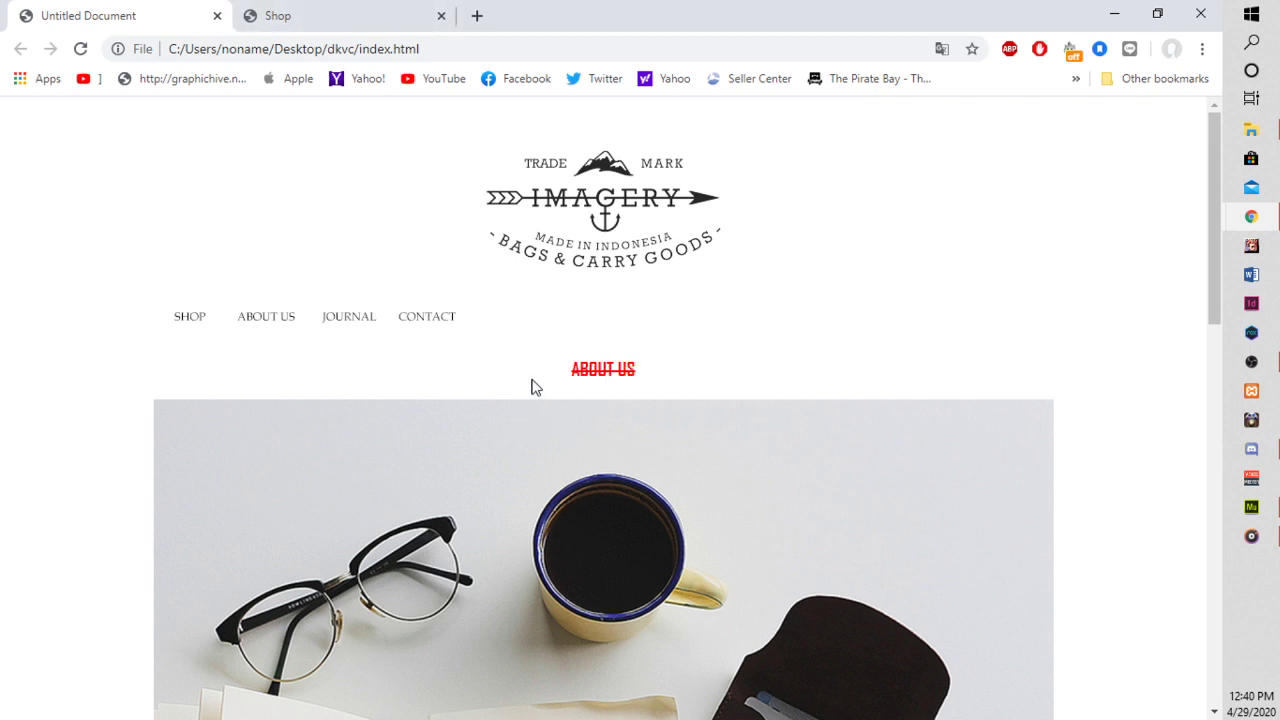
pyautogui.click(388, 15)
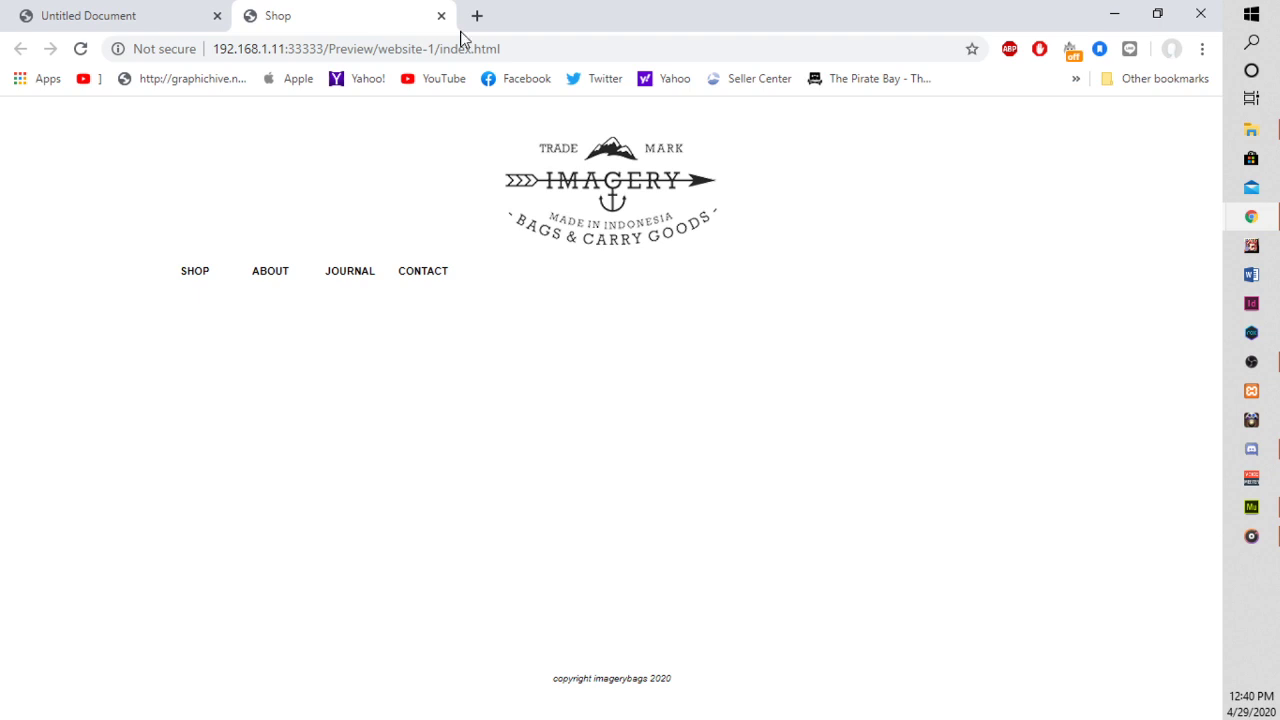
pyautogui.click(1251, 507)
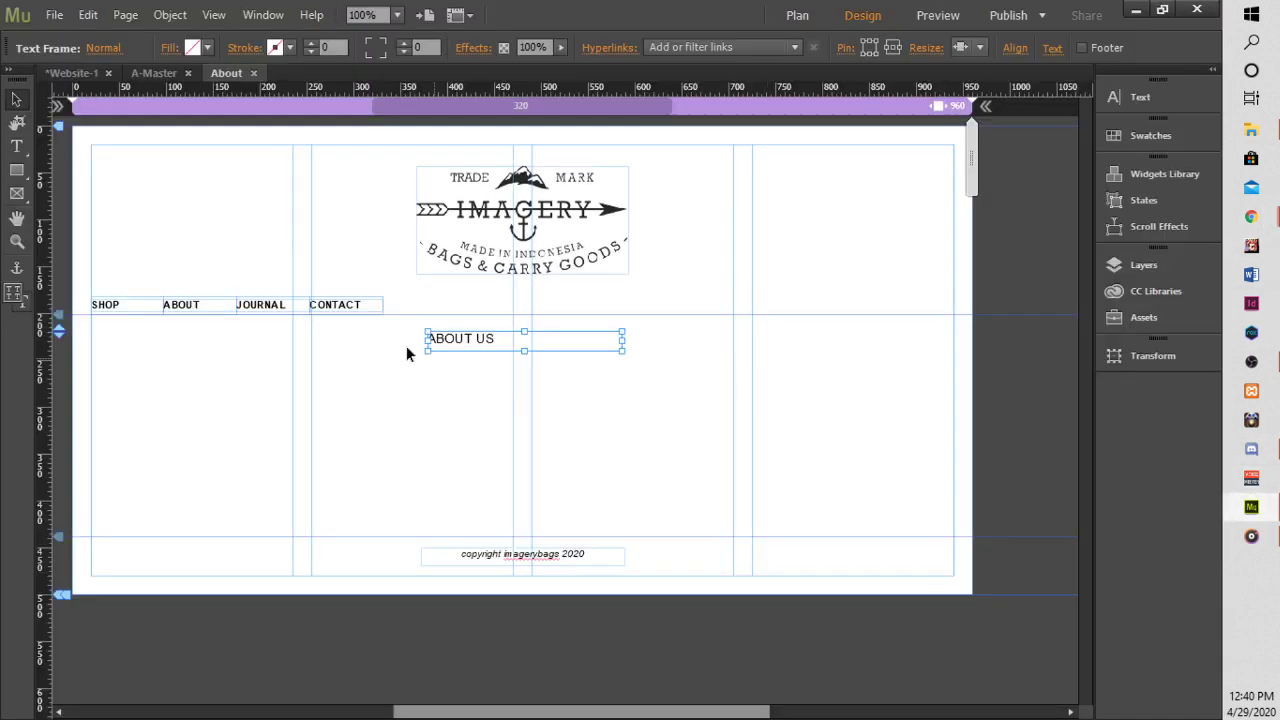
# Format the ABOUT US heading as bold, red (FF0000) and centred in its frame.
pyautogui.tripleClick(502, 341)
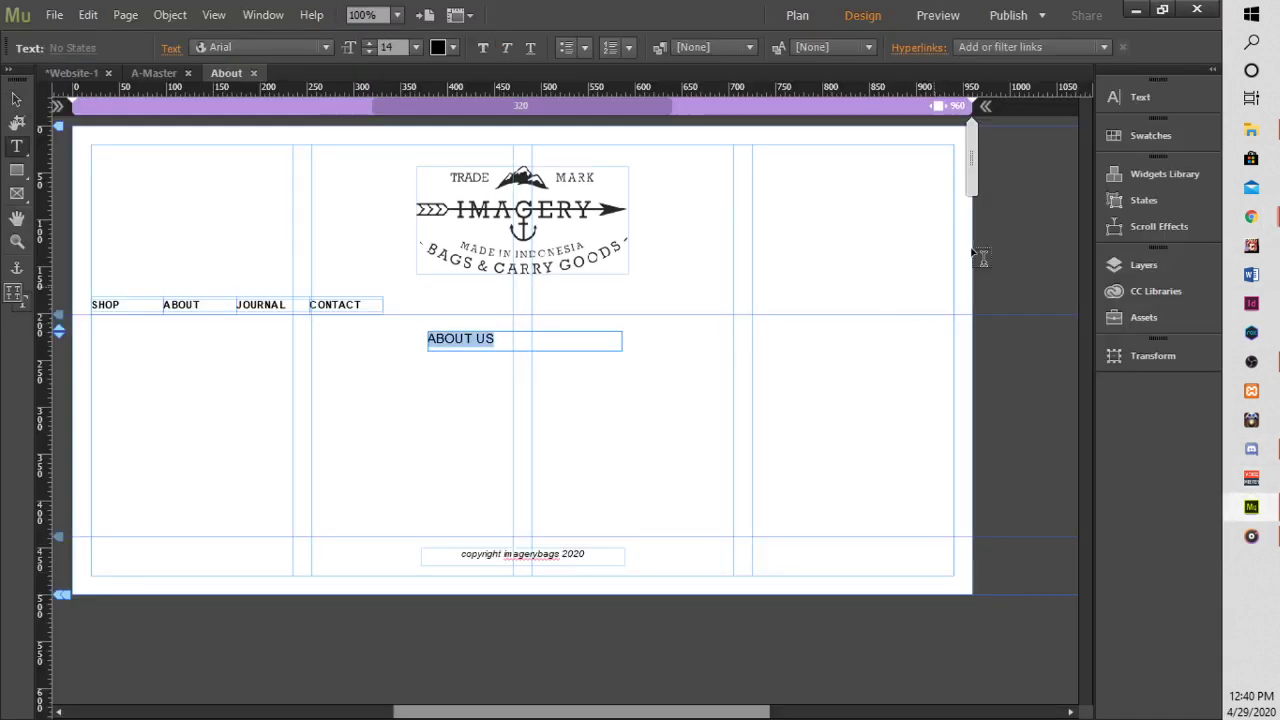
pyautogui.click(1127, 97)
pyautogui.click(902, 211)
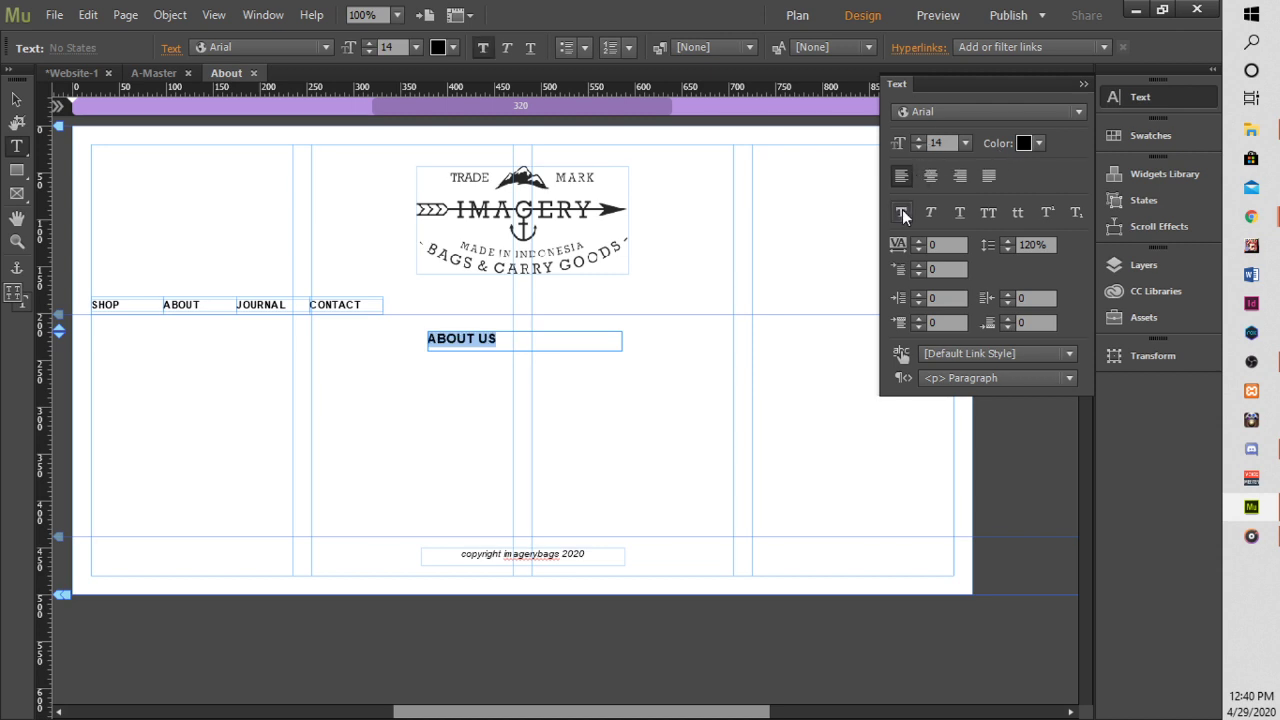
pyautogui.click(1040, 143)
pyautogui.click(1119, 170)
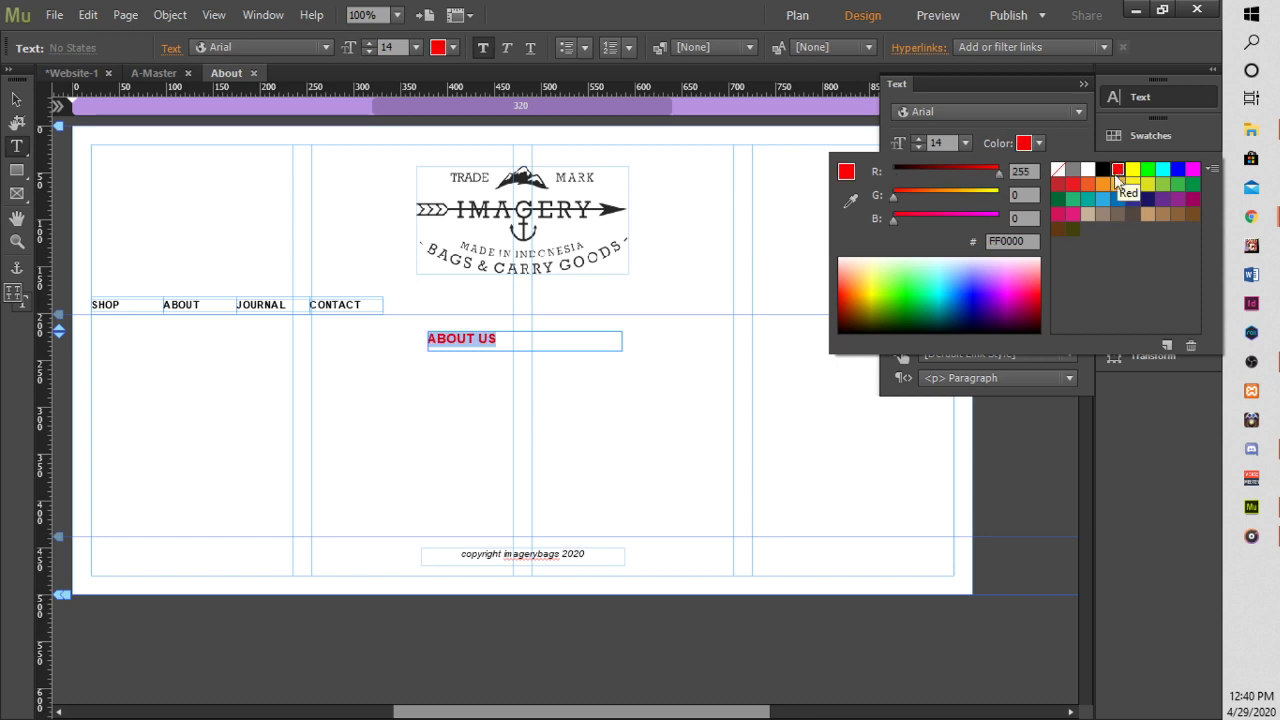
pyautogui.press('Escape')
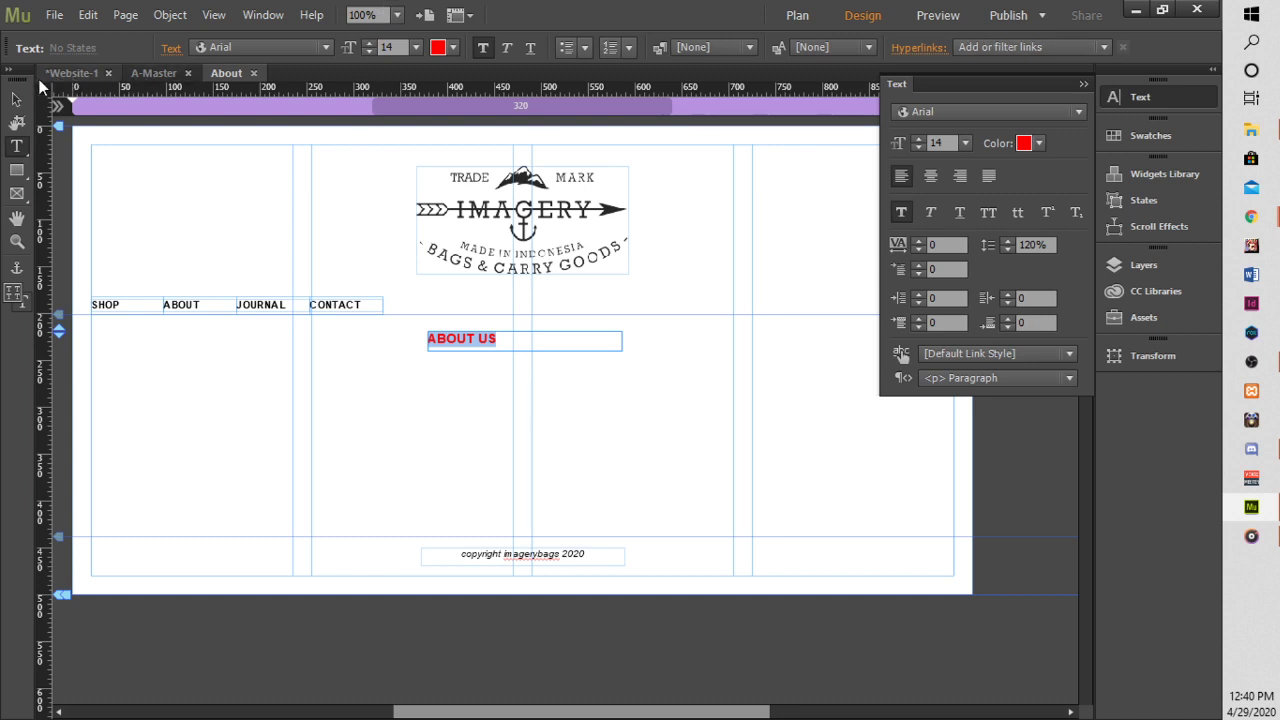
pyautogui.click(930, 176)
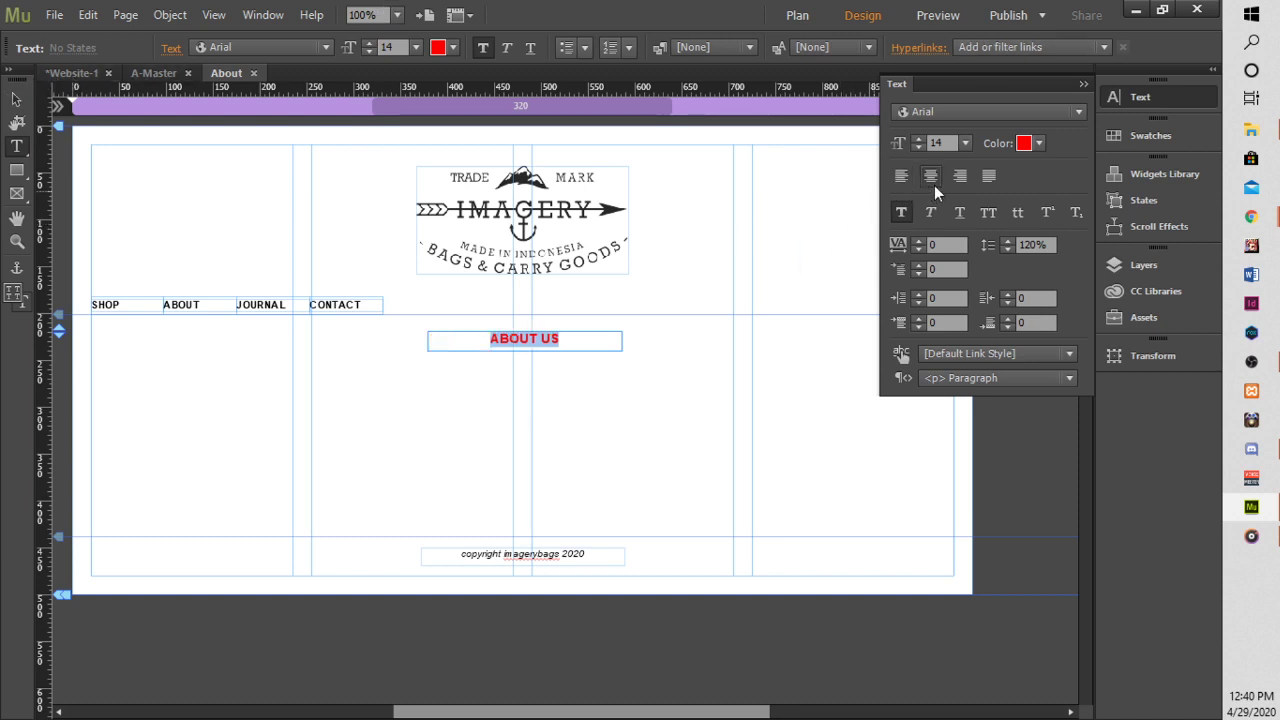
pyautogui.click(16, 99)
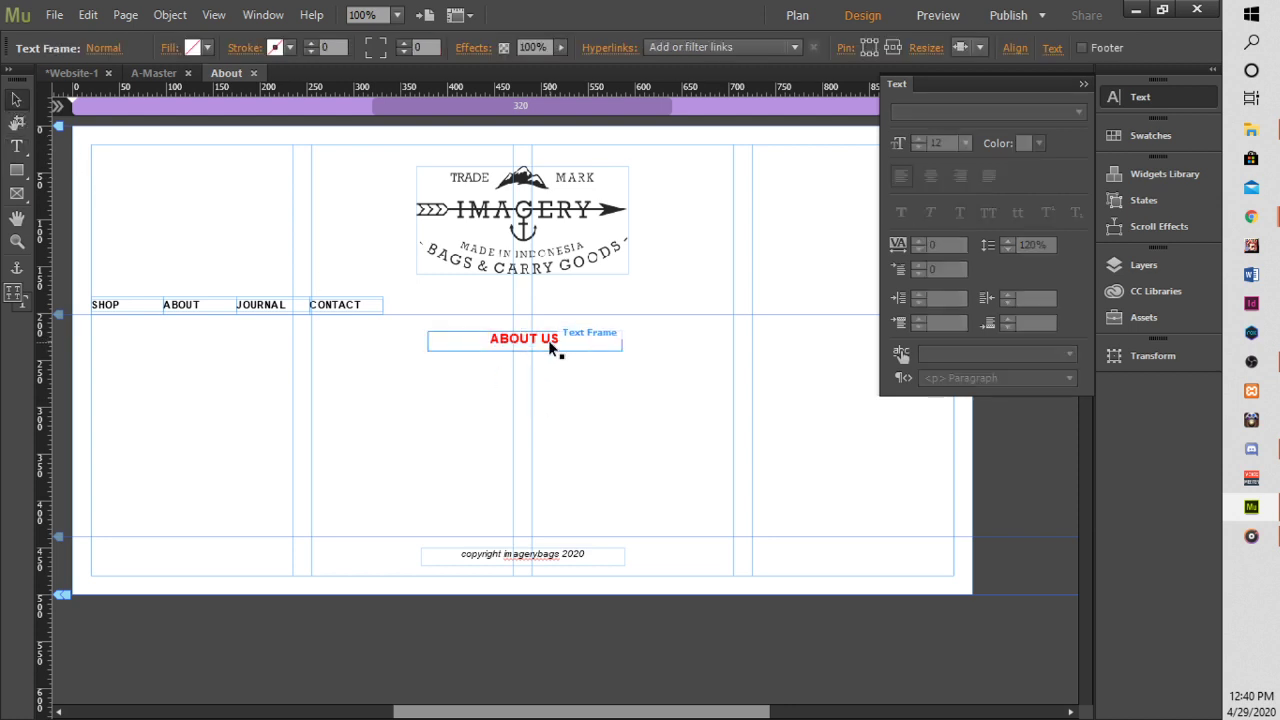
# Move the ABOUT US heading up to just below the header guide, centred on the page under the logo.
pyautogui.click(551, 347)
pyautogui.moveTo(553, 341); pyautogui.dragTo(557, 336)
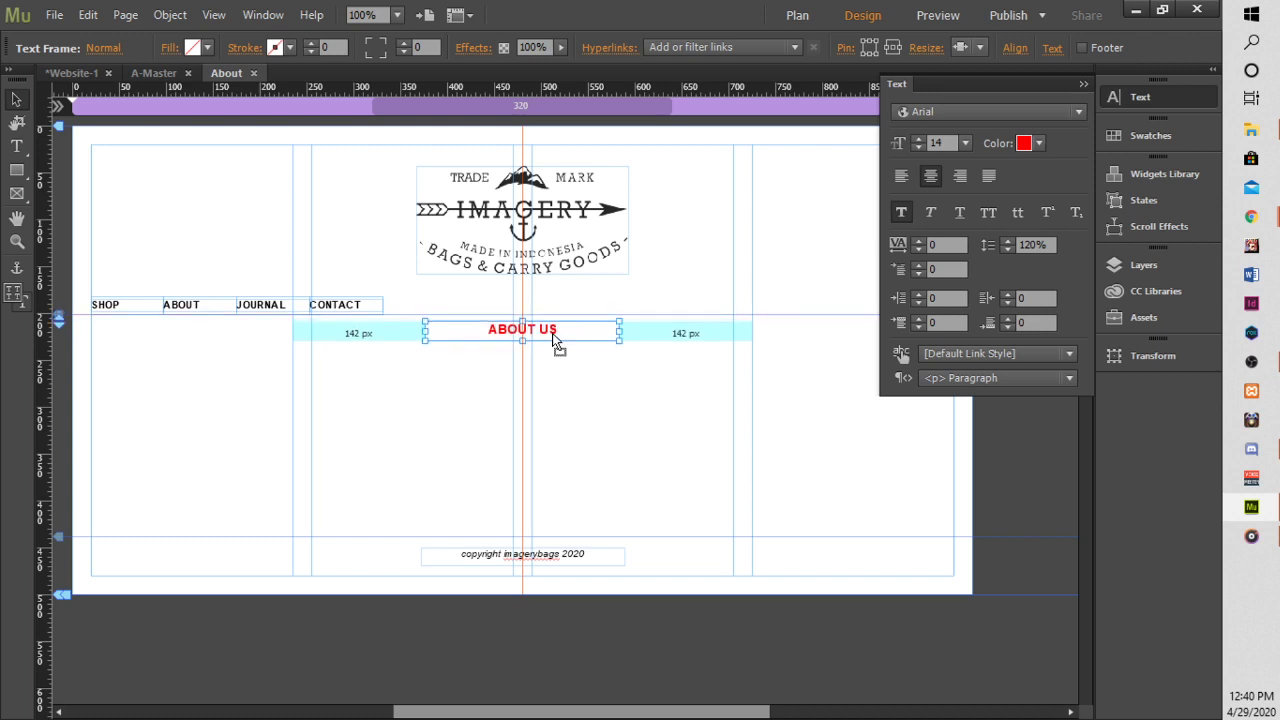
pyautogui.click(578, 386)
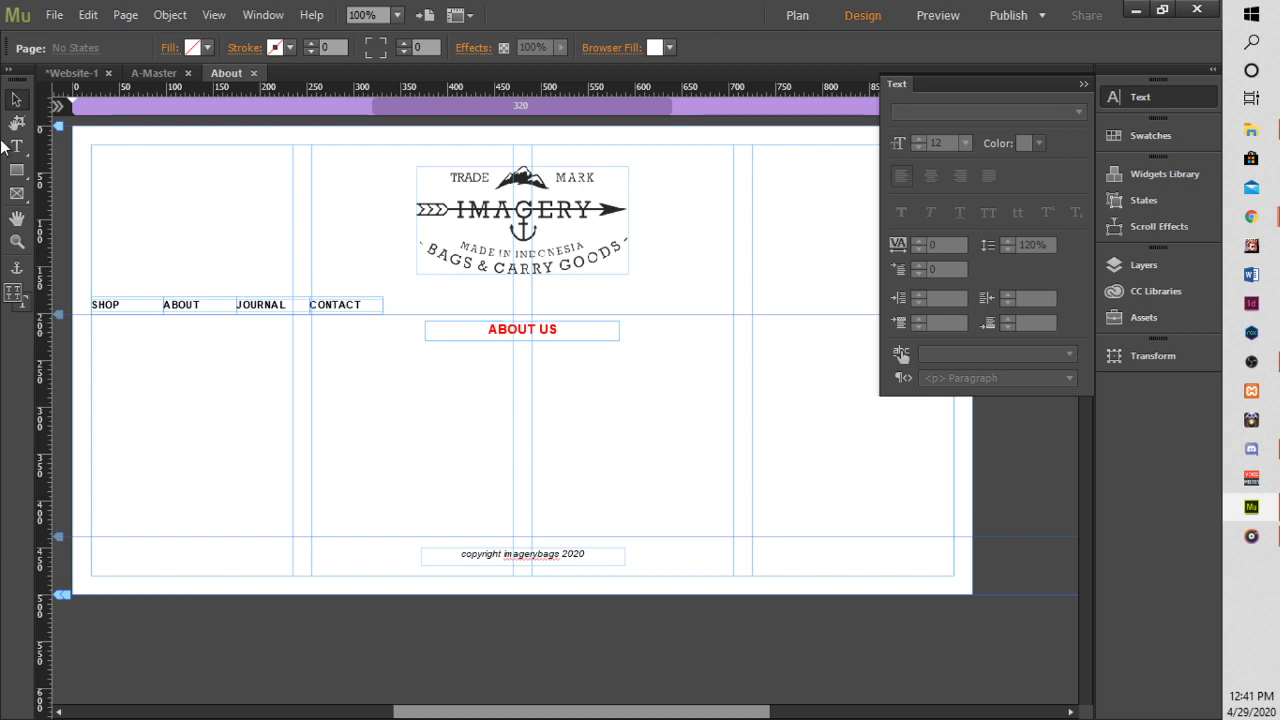
# Try a black-filled rectangle drawn over the footer and moved up into the page body, and delete it.
pyautogui.click(16, 171)
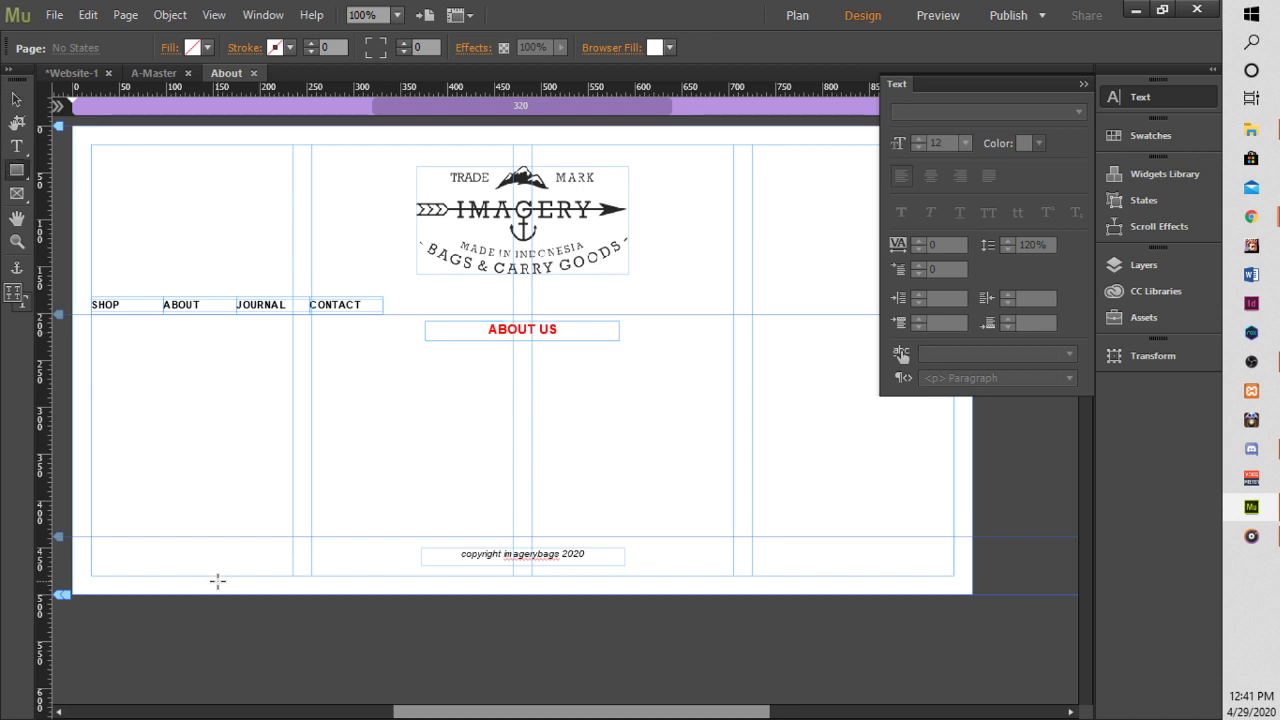
pyautogui.moveTo(205, 560); pyautogui.dragTo(306, 653)
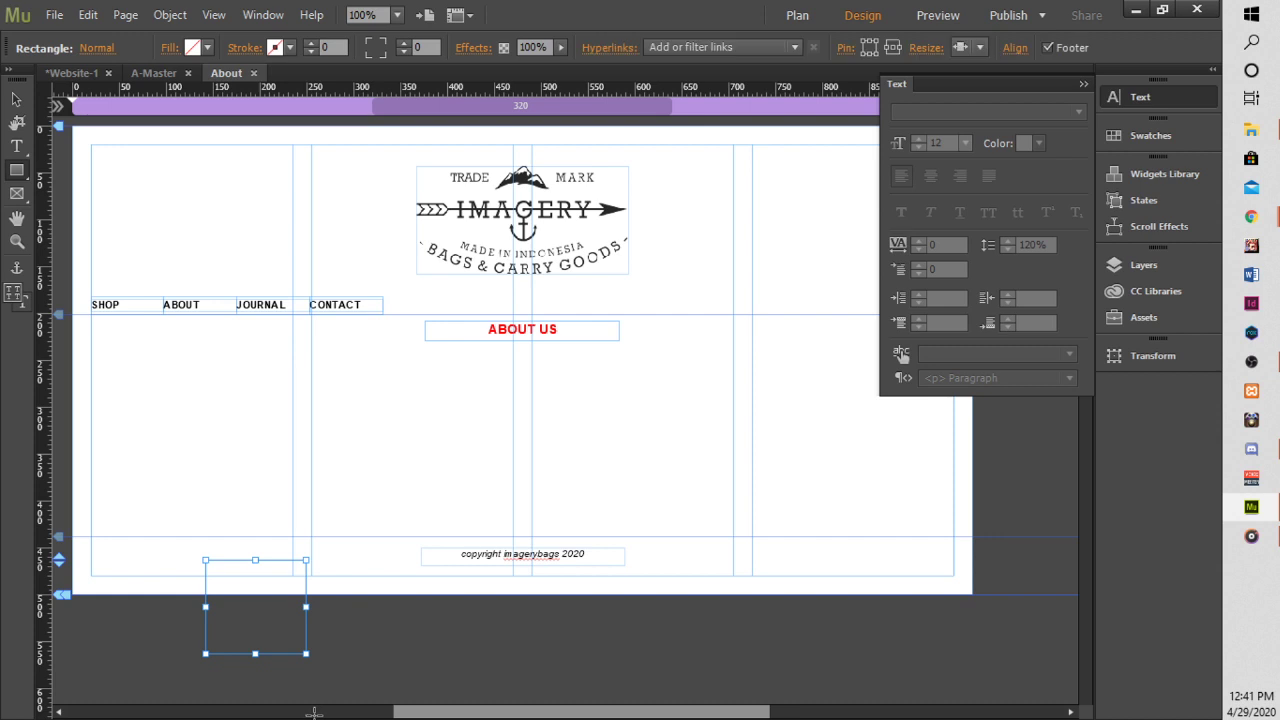
pyautogui.click(16, 99)
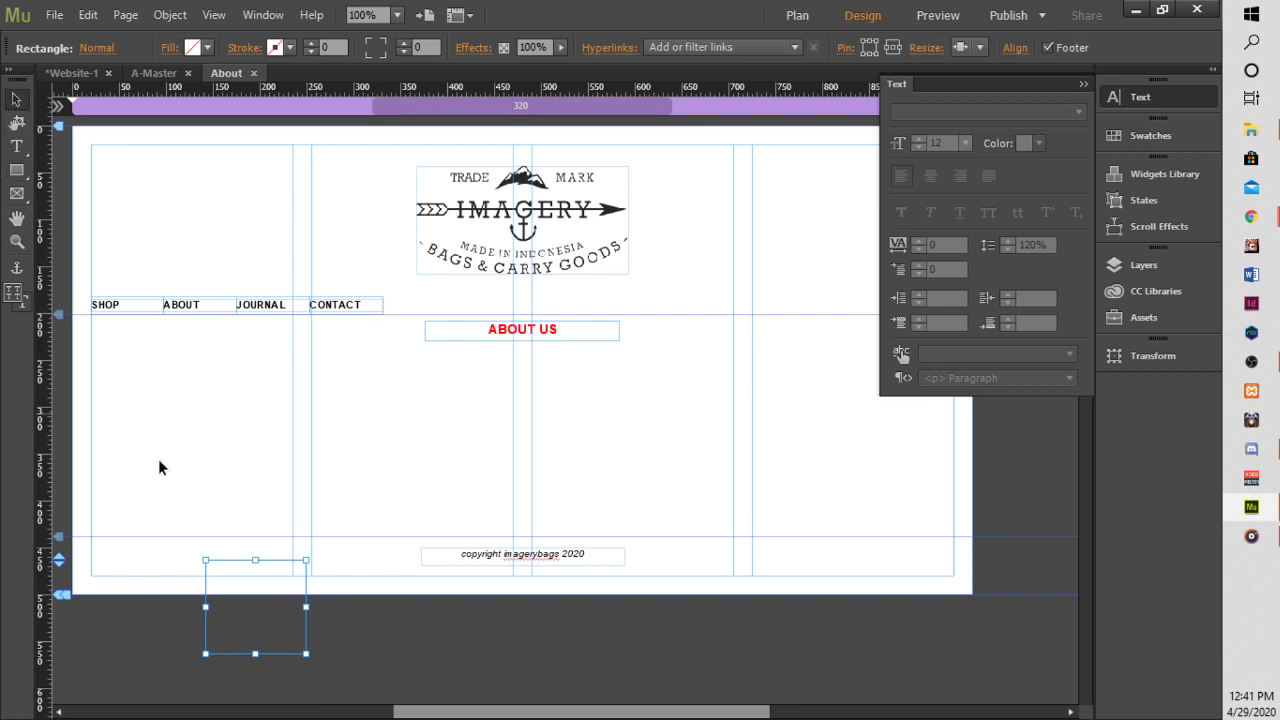
pyautogui.click(207, 47)
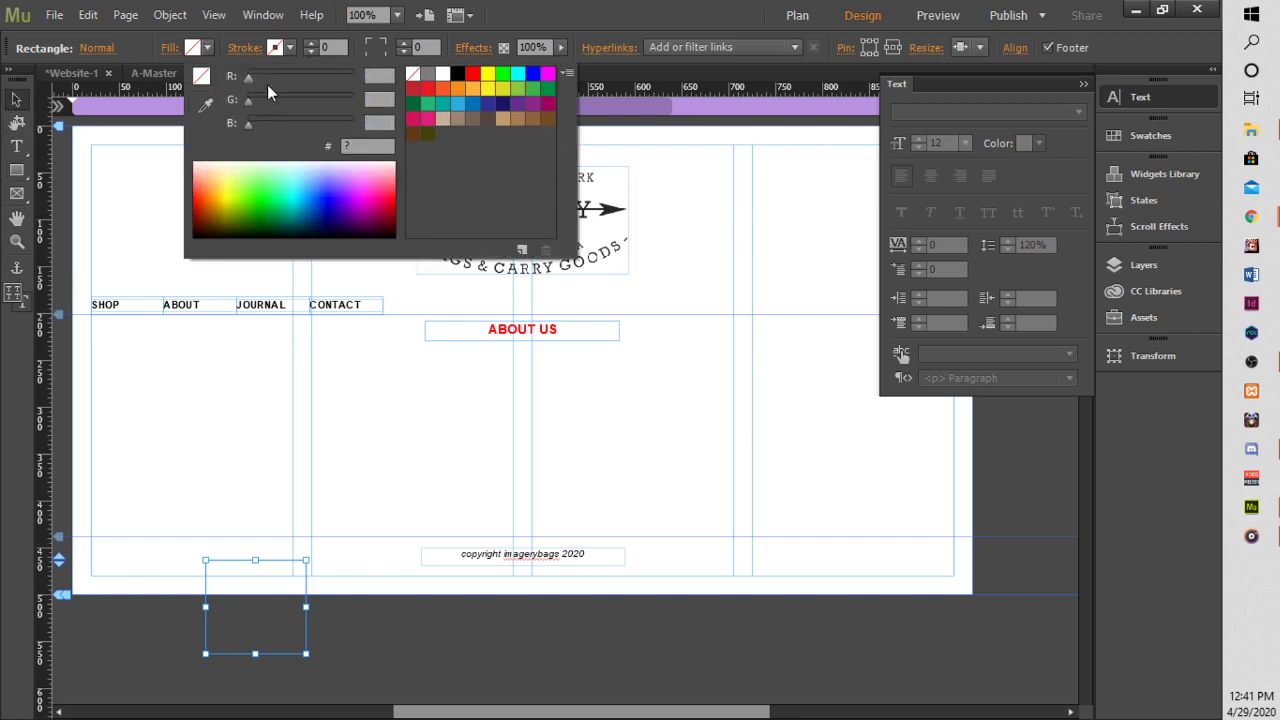
pyautogui.click(456, 74)
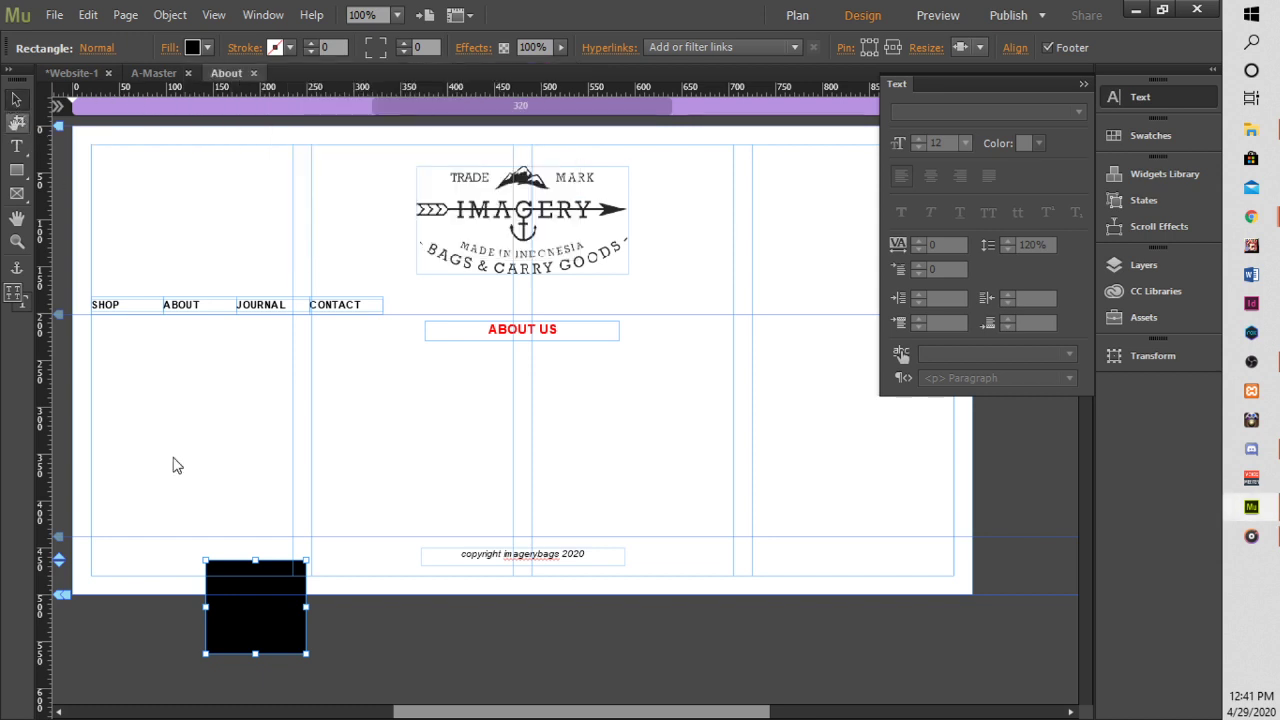
pyautogui.moveTo(255, 600); pyautogui.dragTo(214, 437)
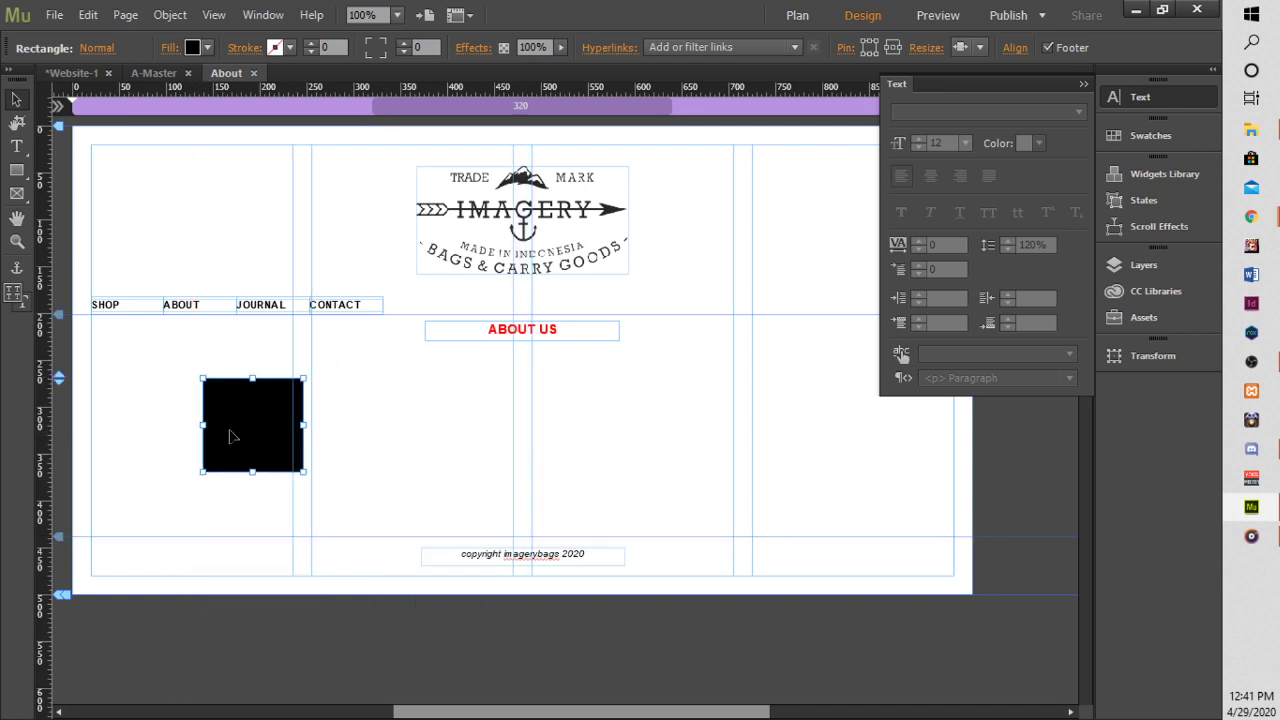
pyautogui.press('Delete')
# Try a small black-filled rectangle below the ABOUT US heading, stretch it downward to extend the page, and delete it.
pyautogui.click(16, 170)
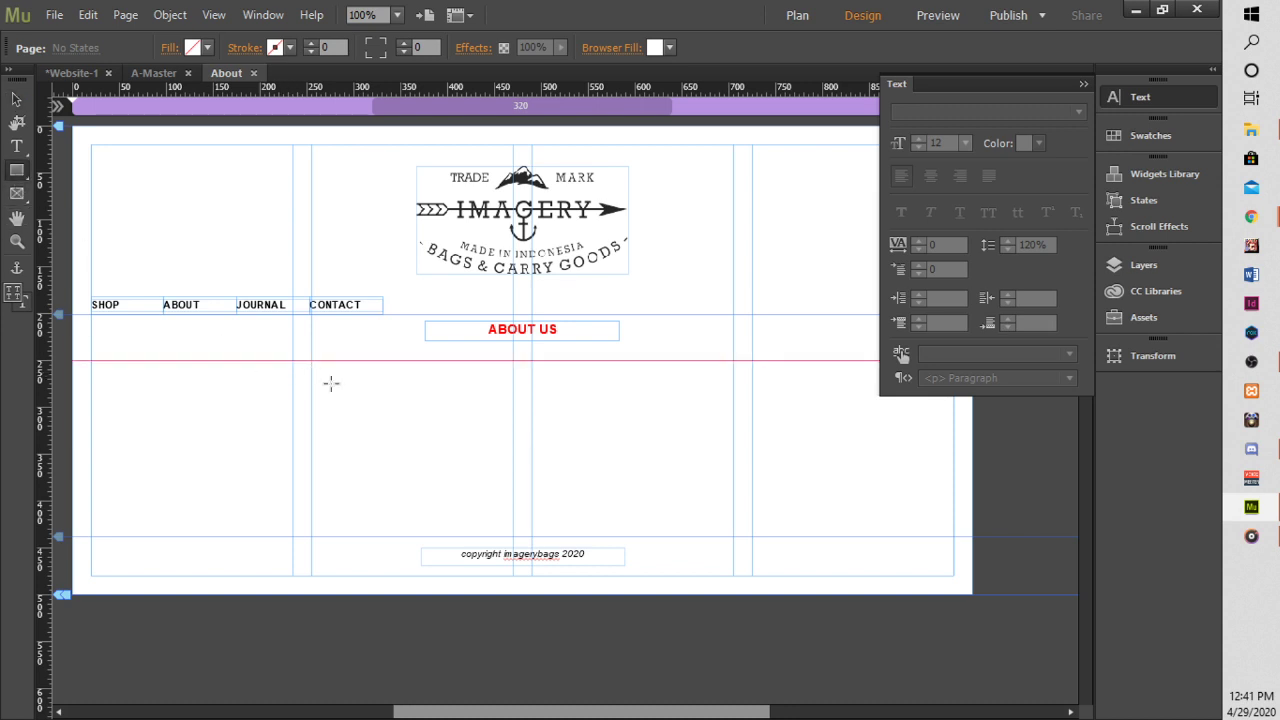
pyautogui.moveTo(295, 360); pyautogui.dragTo(363, 403)
pyautogui.click(205, 48)
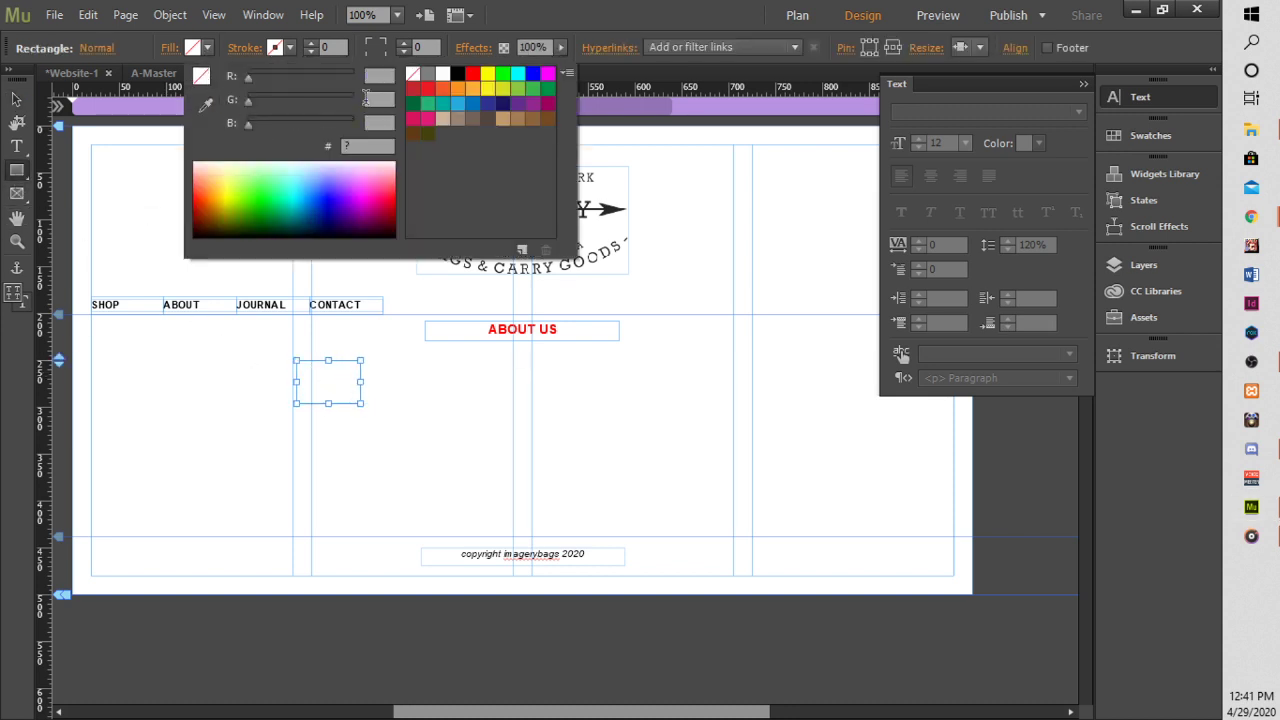
pyautogui.click(458, 76)
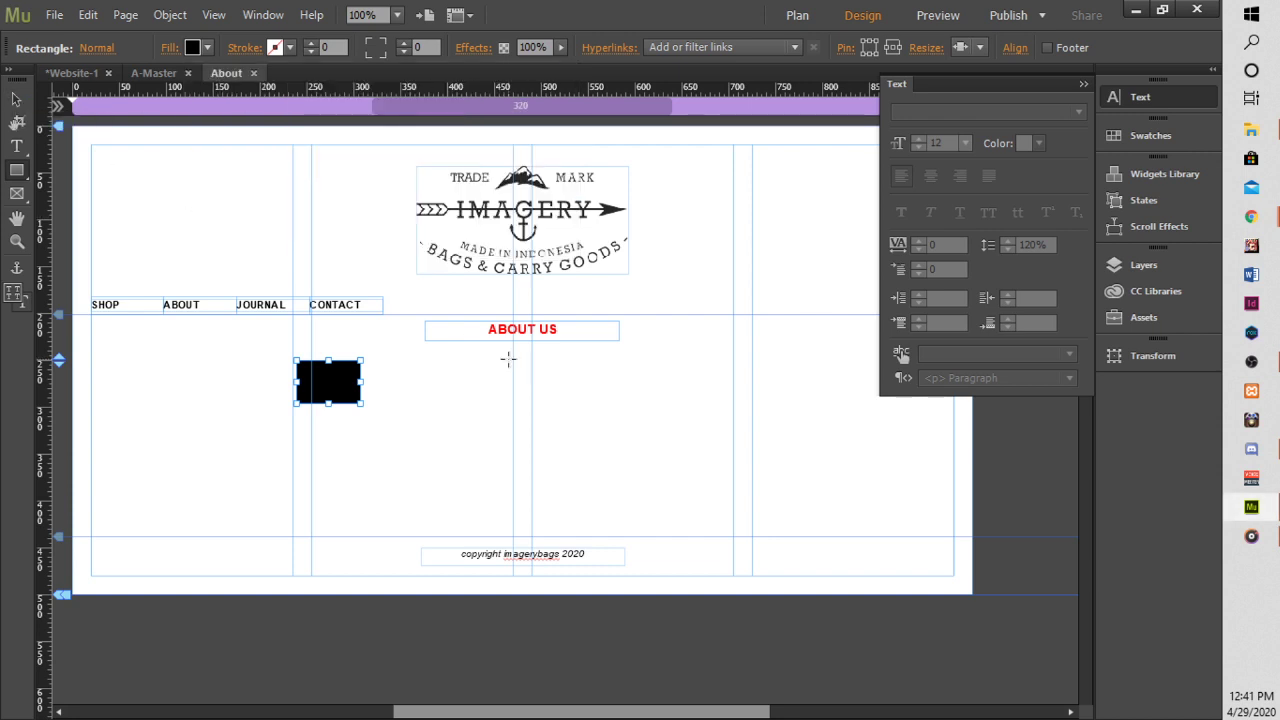
pyautogui.click(16, 100)
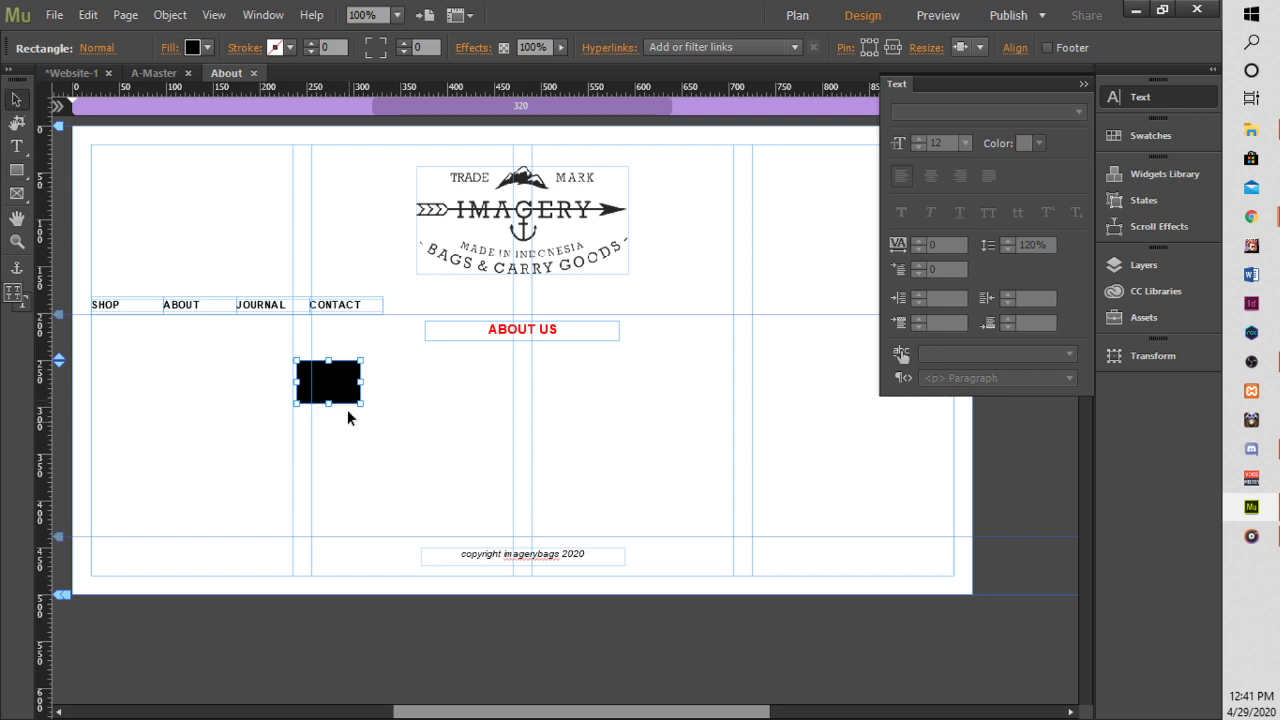
pyautogui.moveTo(327, 403); pyautogui.dragTo(317, 702)
pyautogui.click(443, 484)
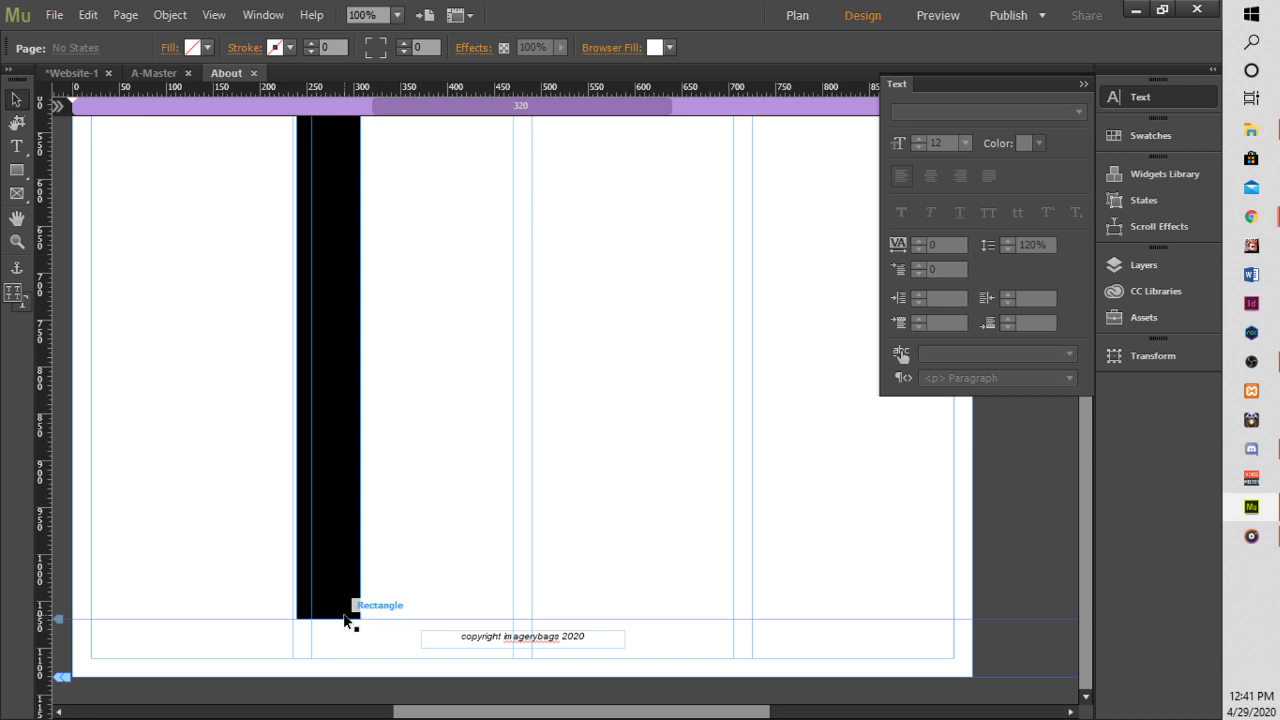
pyautogui.click(347, 607)
pyautogui.press('Delete')
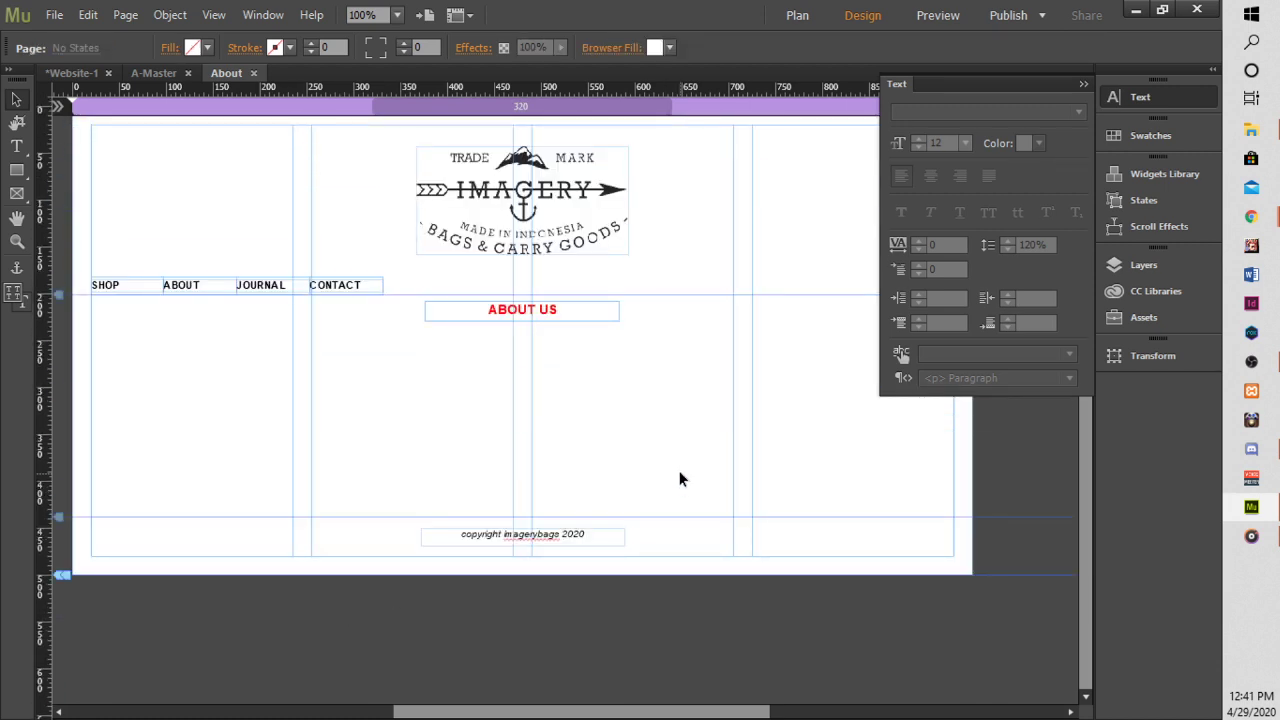
pyautogui.hotkey('ctrl', 's')
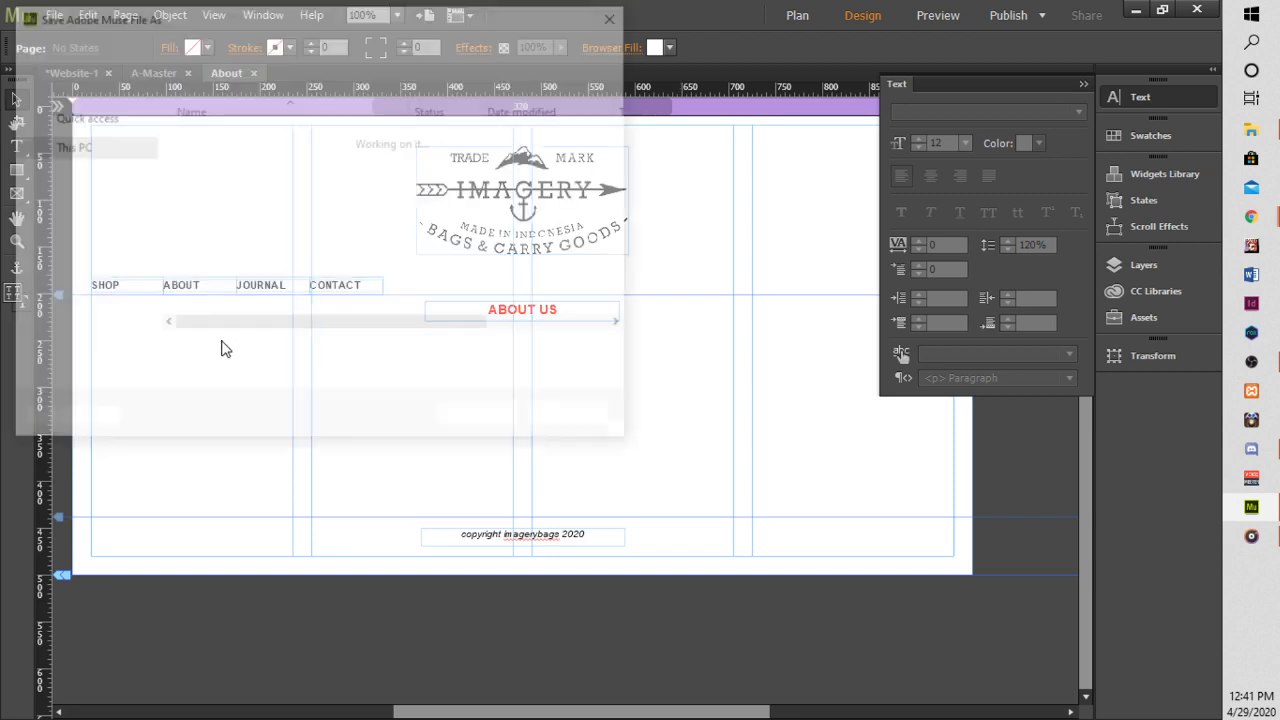
pyautogui.click(588, 424)
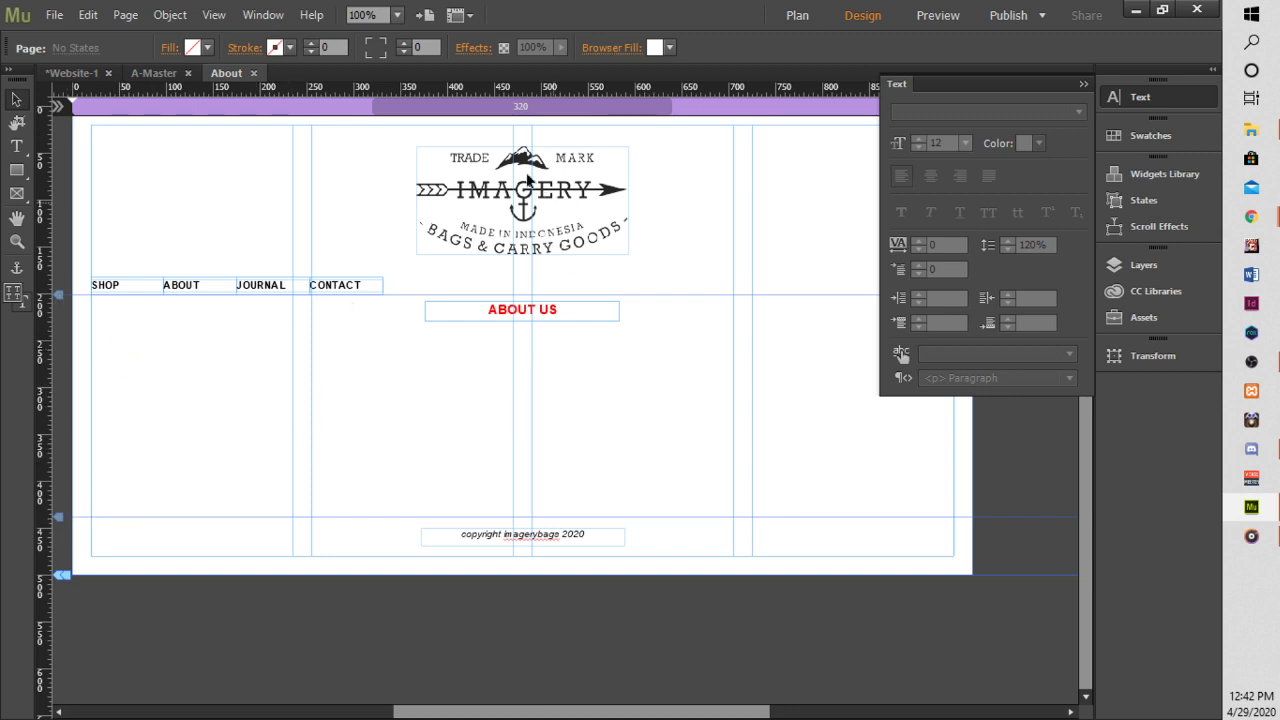
# Check the large photo below the ABOUT US heading on the reference page in Chrome, and return to Muse.
pyautogui.moveTo(1251, 216)
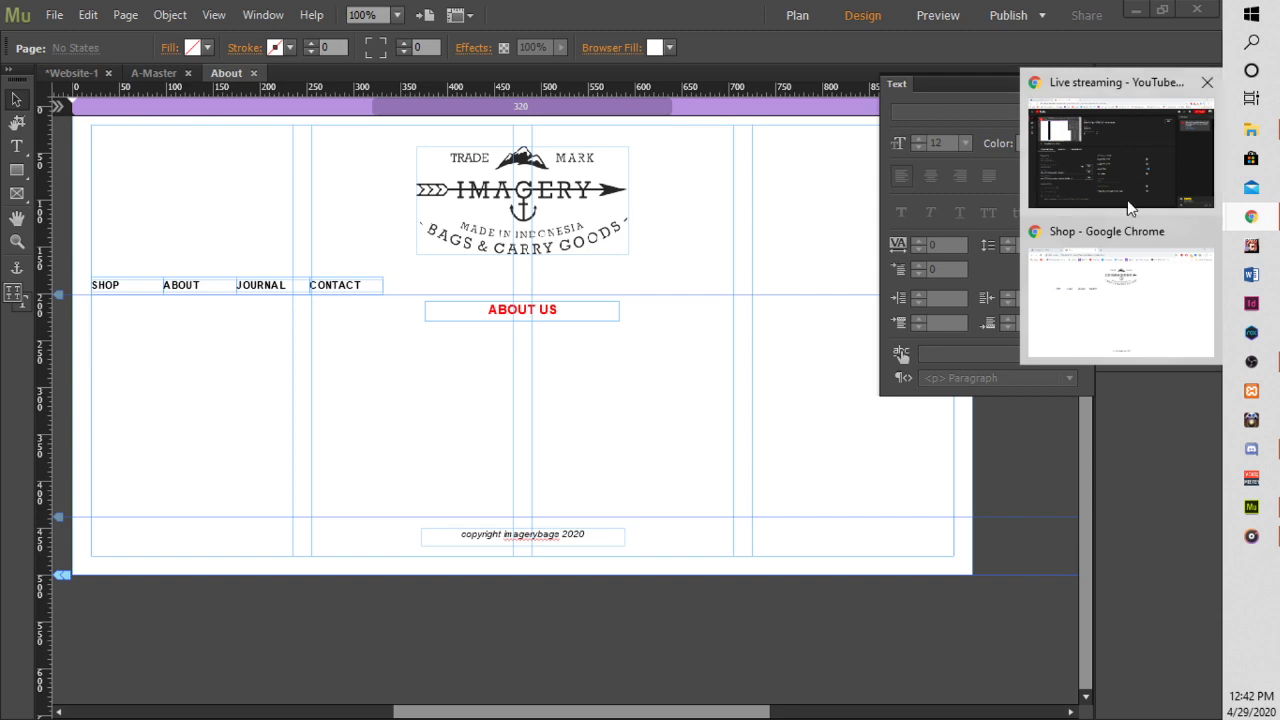
pyautogui.click(1143, 310)
pyautogui.click(146, 17)
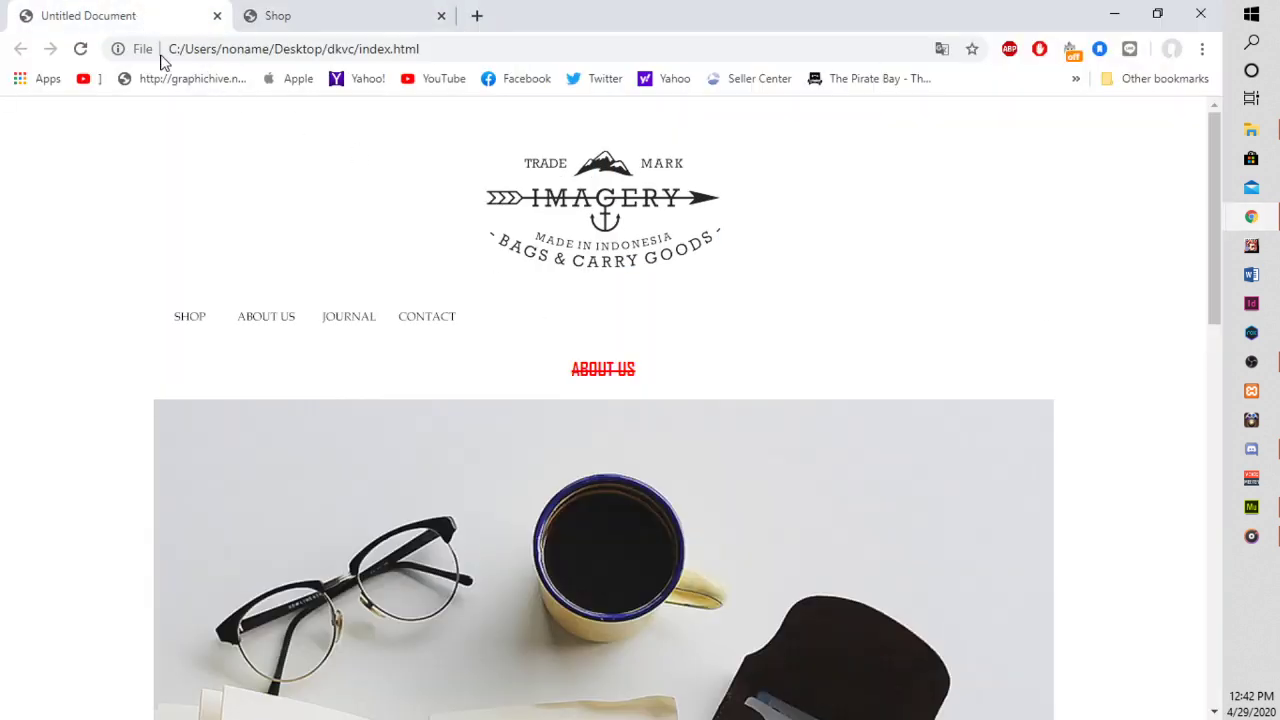
pyautogui.scroll(-5, 695, 535)
pyautogui.scroll(2, 631, 378)
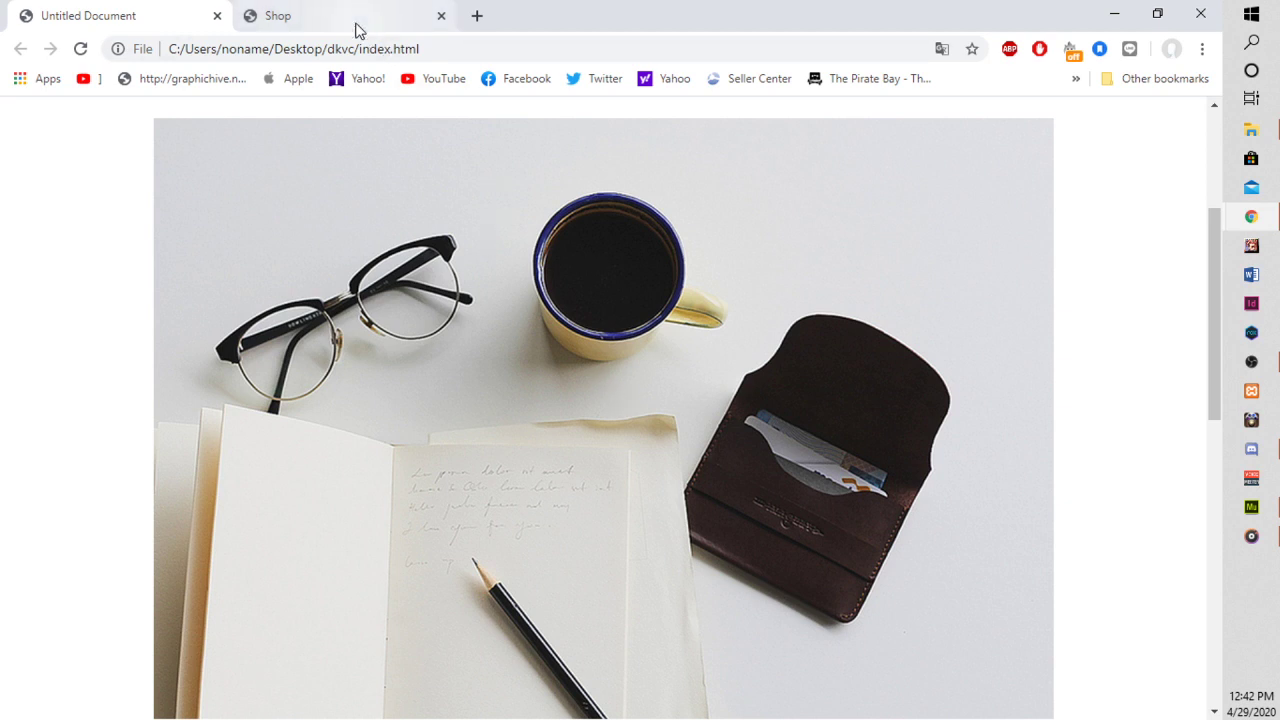
pyautogui.click(1251, 505)
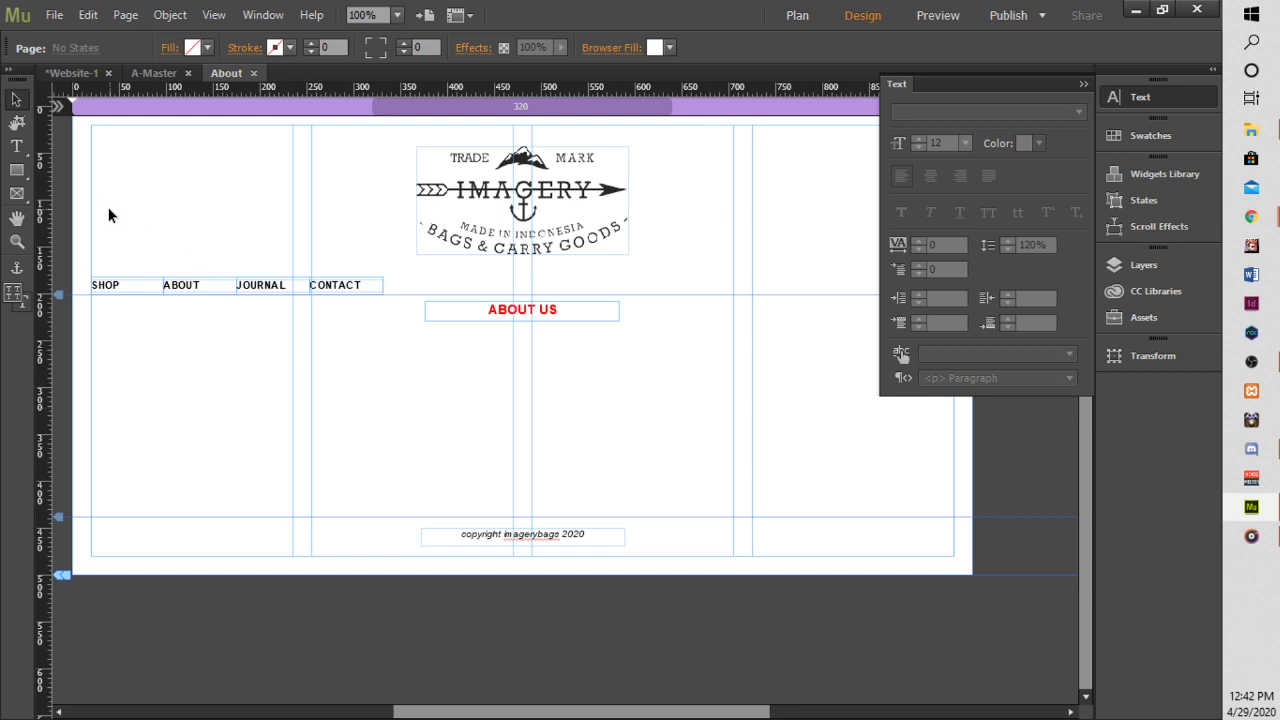
# Place the big-photo image from the dkvc images folder below the ABOUT US heading on the About page.
pyautogui.click(163, 15)
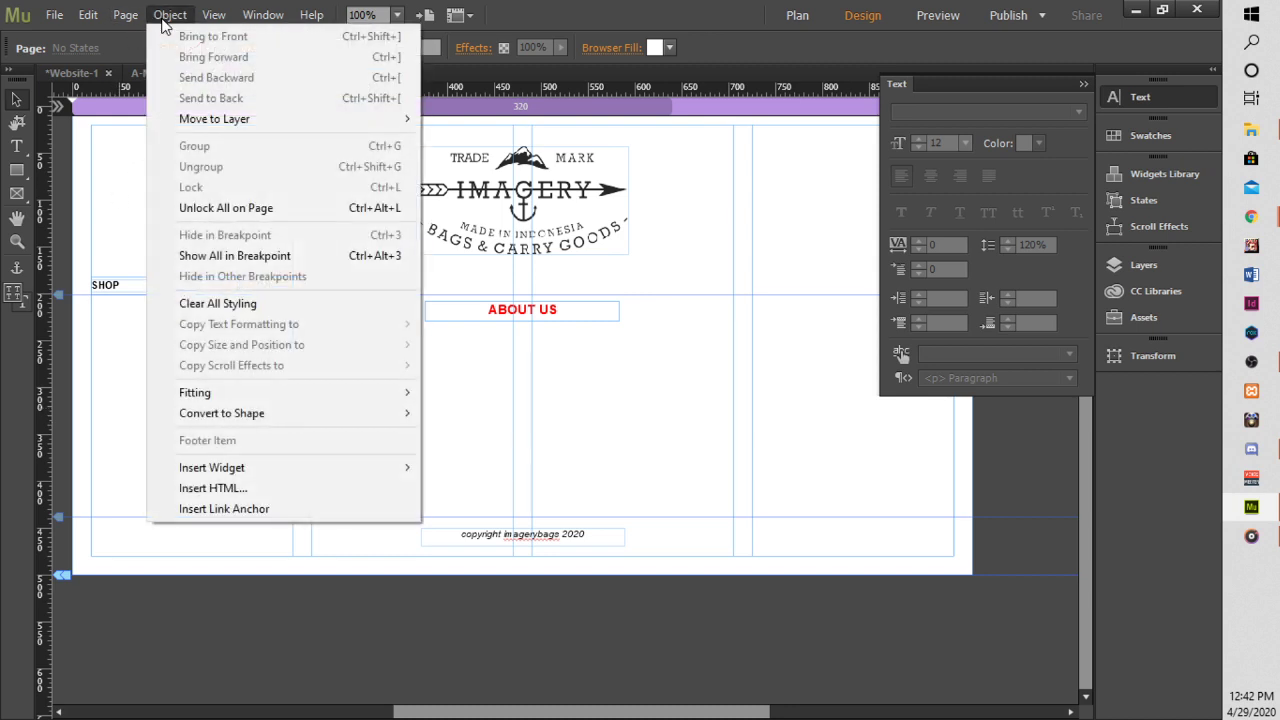
pyautogui.click(786, 423)
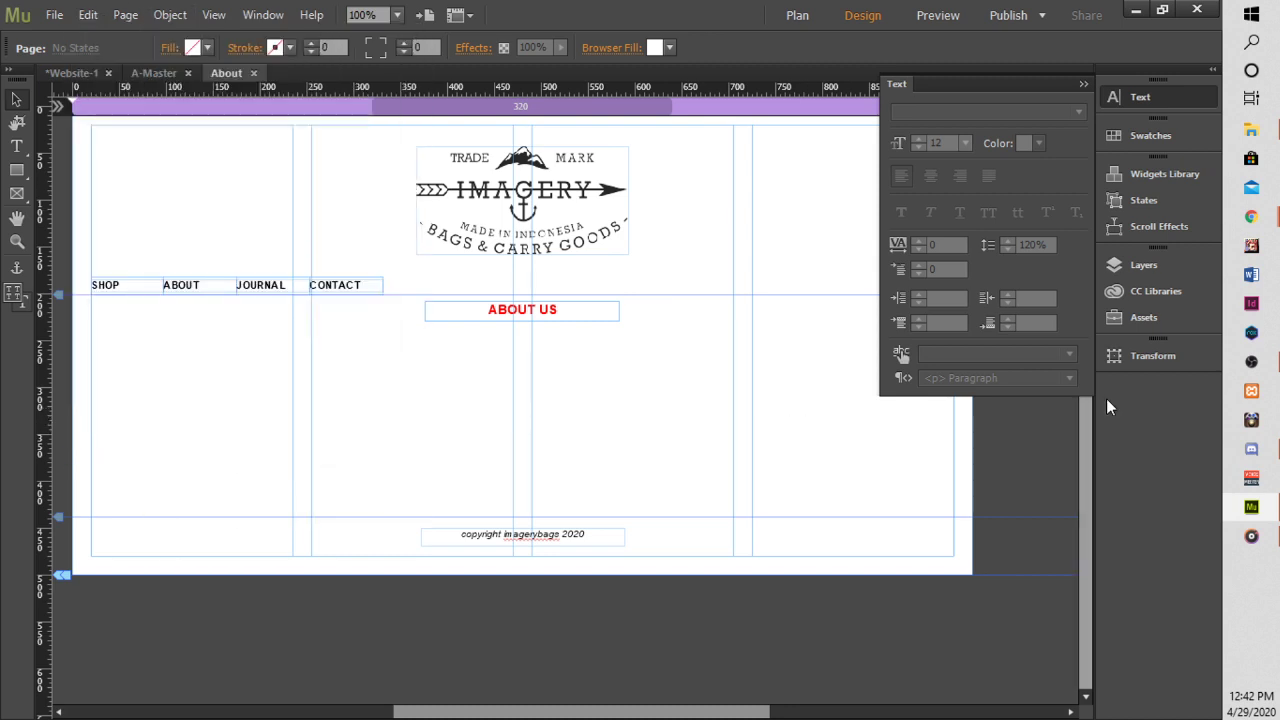
pyautogui.click(1251, 130)
pyautogui.click(309, 271)
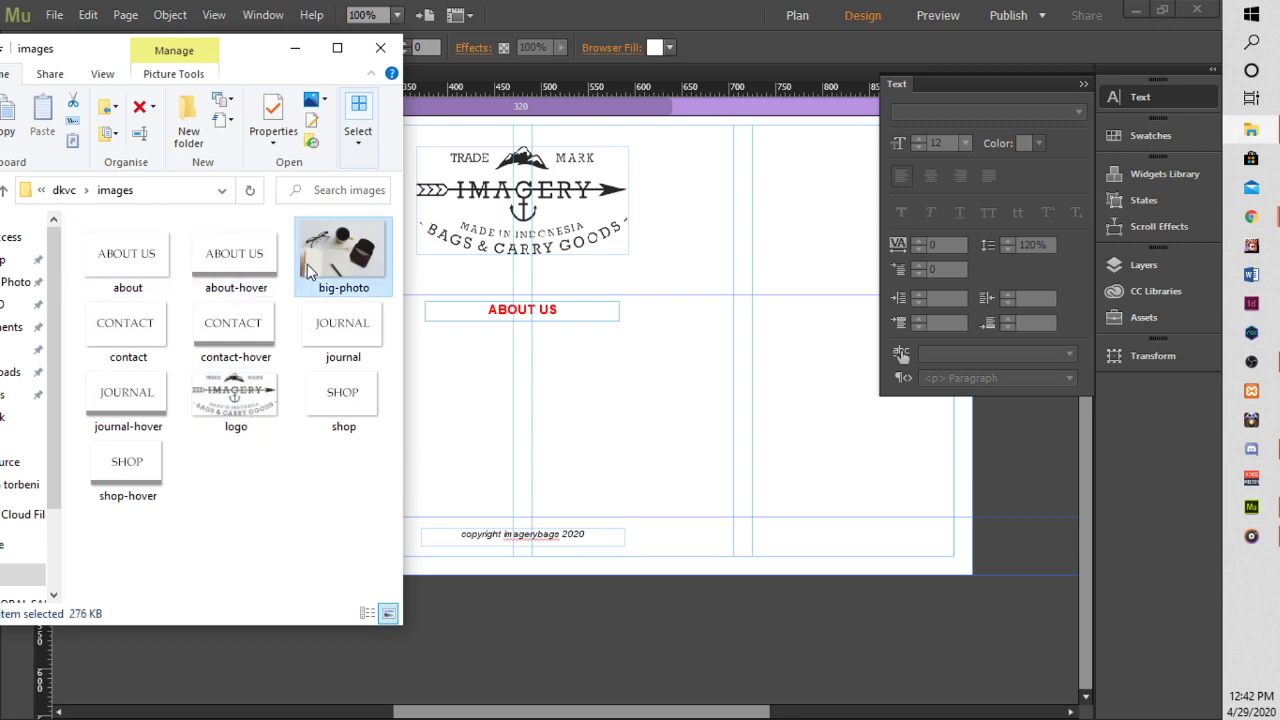
pyautogui.moveTo(335, 239); pyautogui.dragTo(610, 470)
pyautogui.click(625, 398)
pyautogui.click(520, 346)
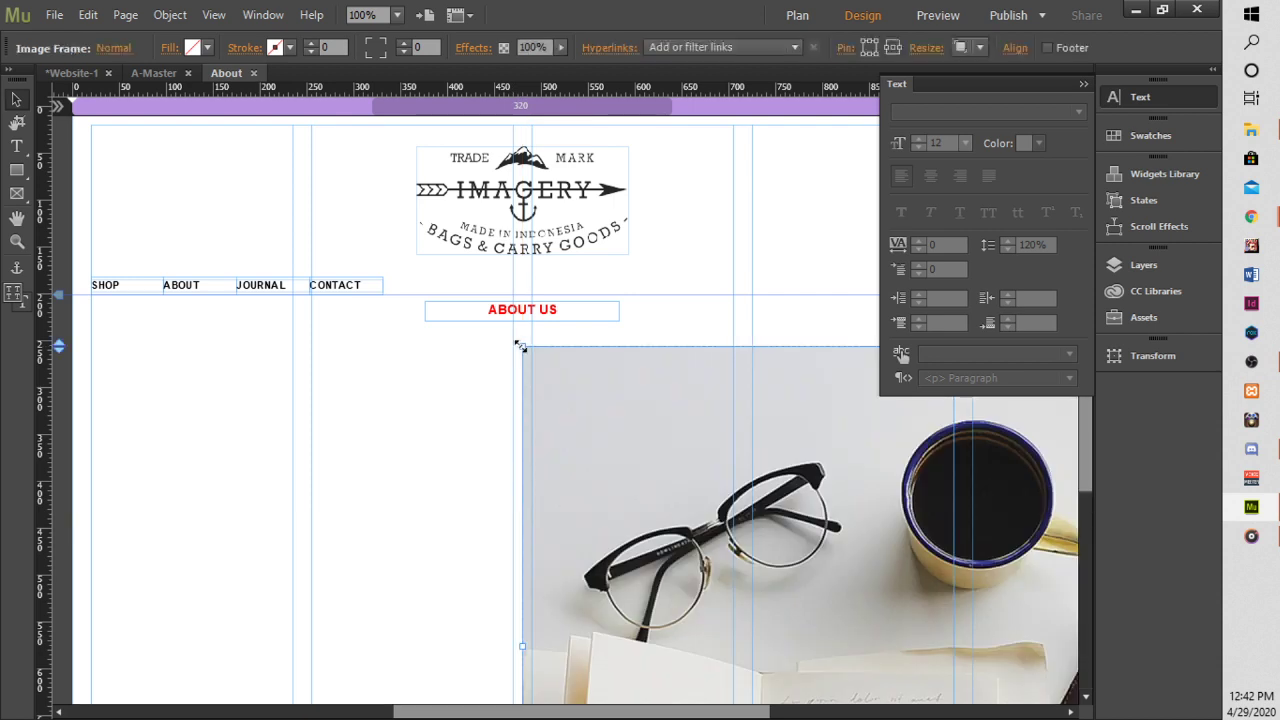
# Fit the photo between the page's side margins and move it up to just below the ABOUT US heading.
pyautogui.moveTo(565, 449); pyautogui.dragTo(250, 444)
pyautogui.moveTo(990, 634); pyautogui.dragTo(955, 636)
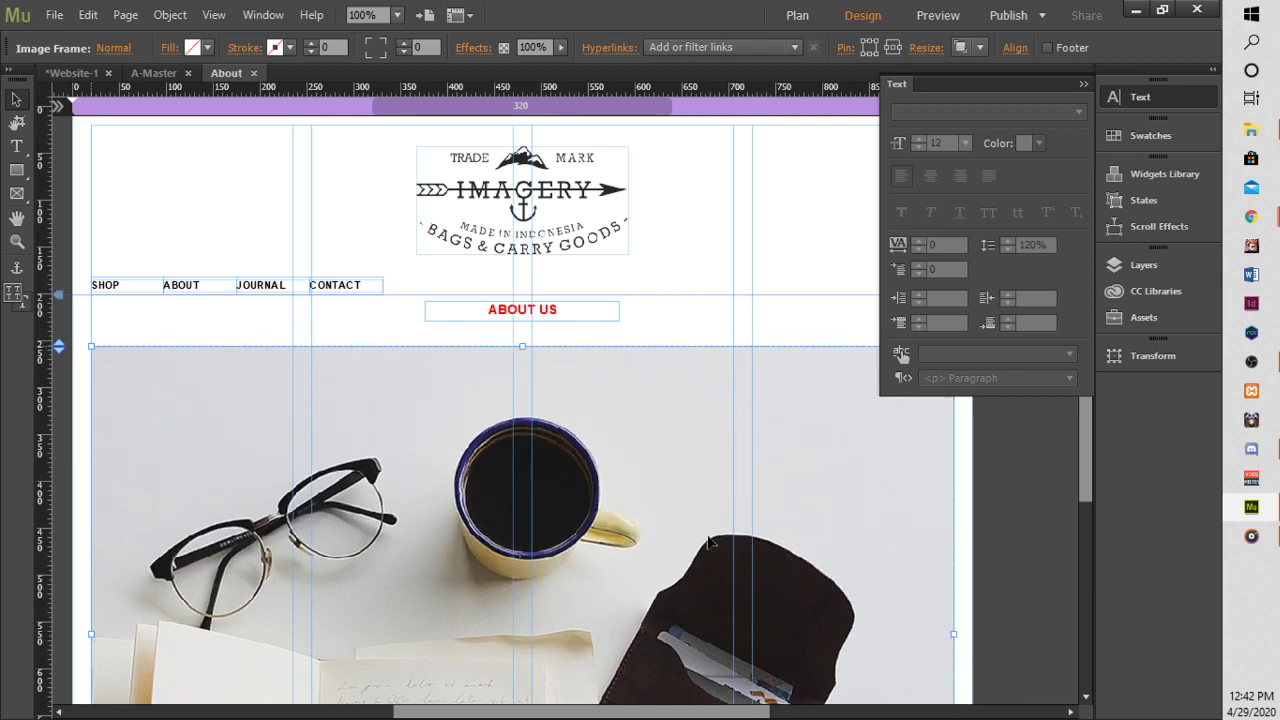
pyautogui.moveTo(654, 524); pyautogui.dragTo(653, 513)
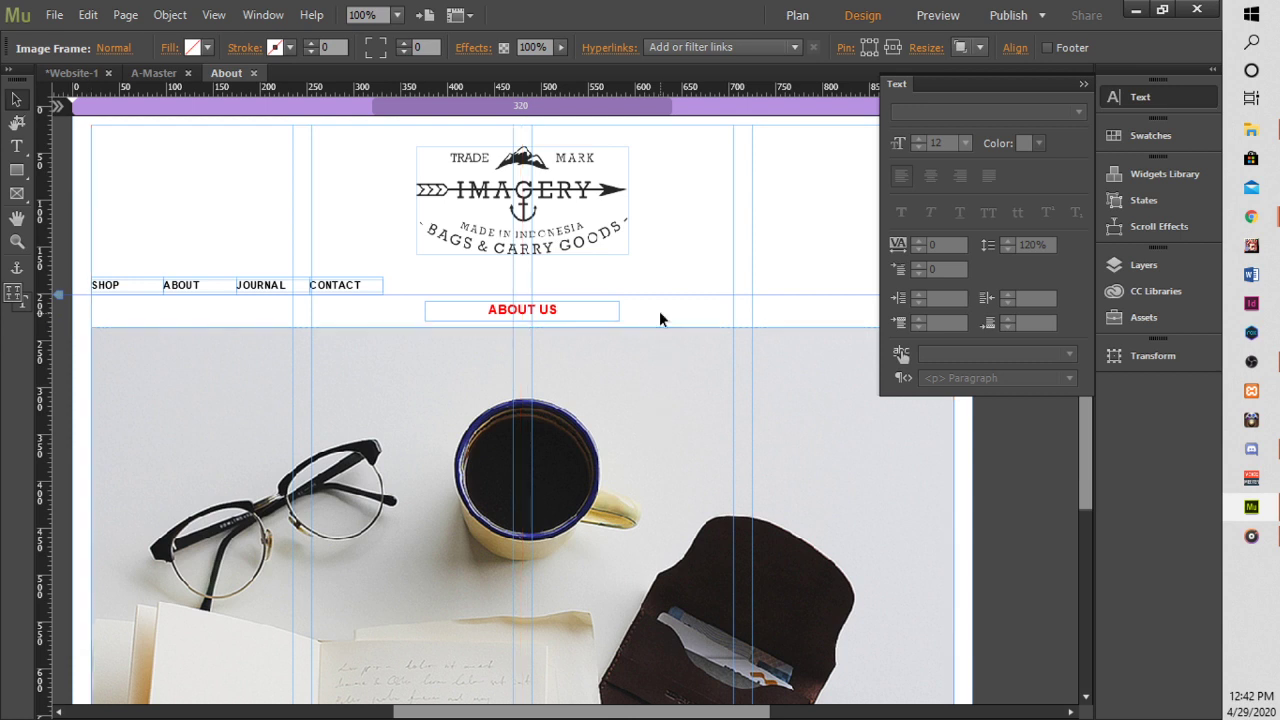
pyautogui.click(660, 317)
pyautogui.scroll(-1, 665, 393)
pyautogui.scroll(-5, 668, 393)
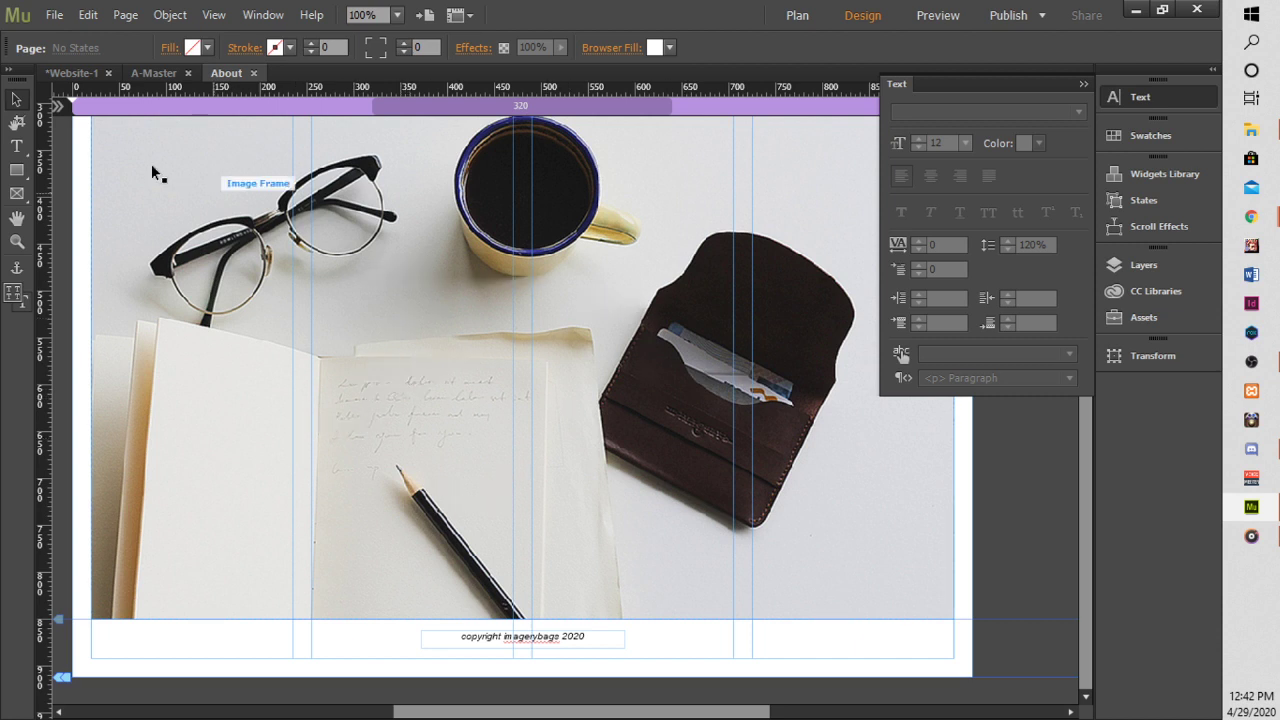
# Copy the "INI JUDULNYA~" title and its two paragraphs from the reference page in Chrome, and return to Muse.
pyautogui.click(1248, 217)
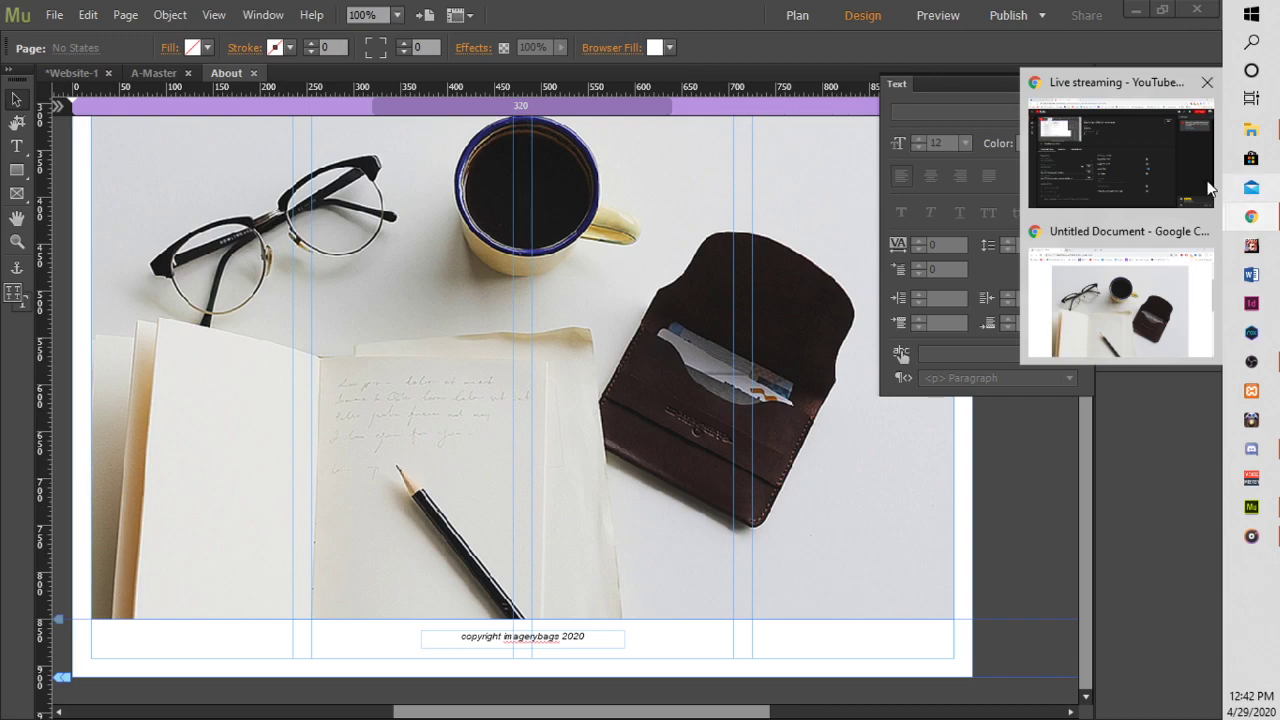
pyautogui.click(1137, 296)
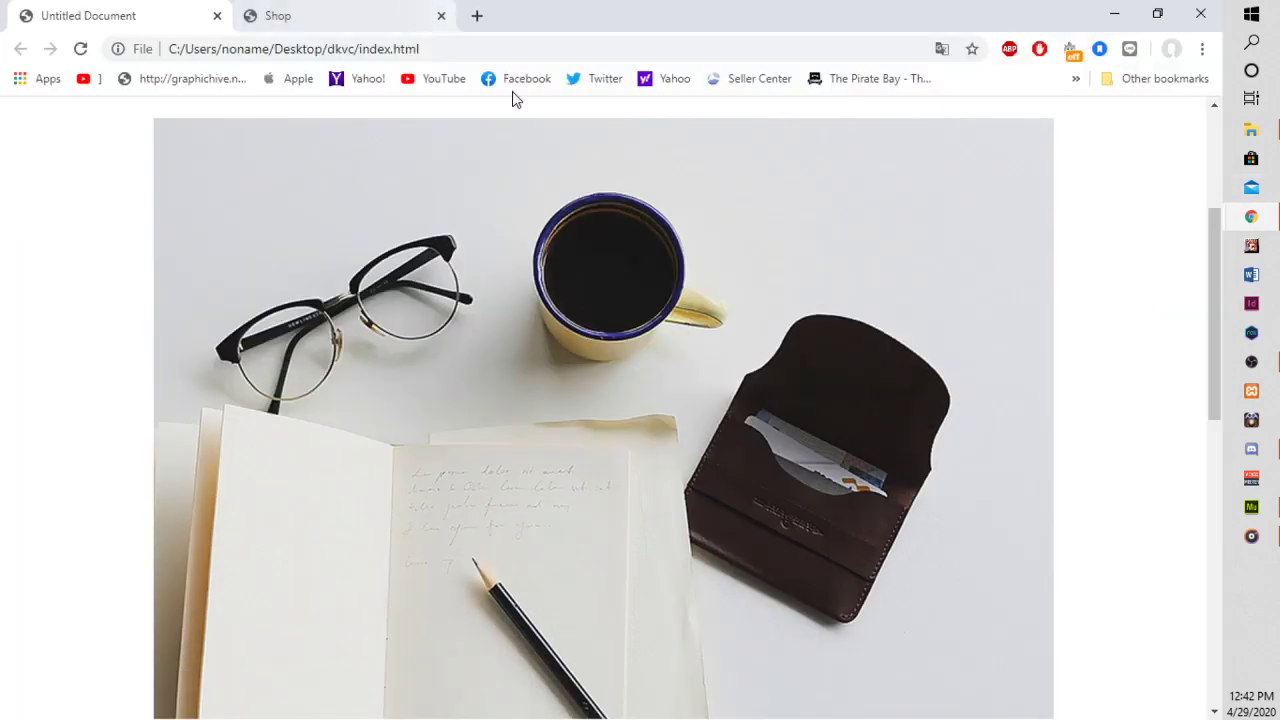
pyautogui.scroll(-7, 583, 372)
pyautogui.scroll(3, 583, 372)
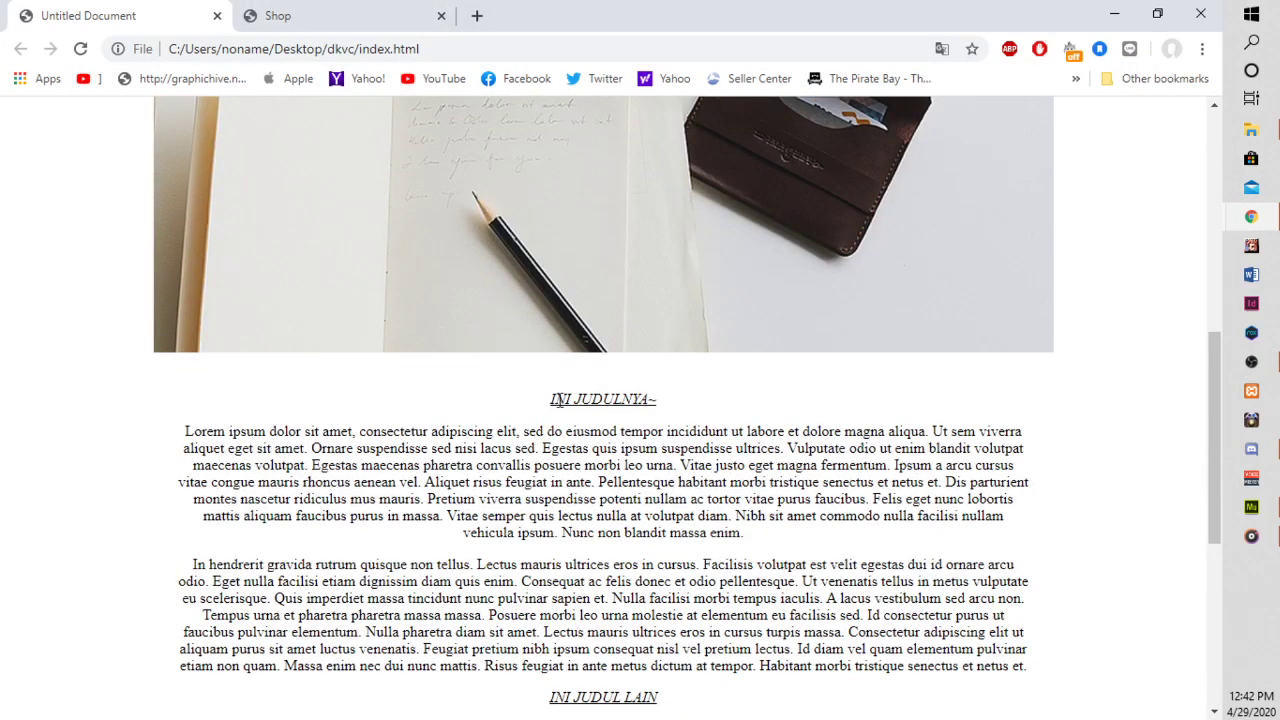
pyautogui.moveTo(551, 398); pyautogui.dragTo(1095, 268)
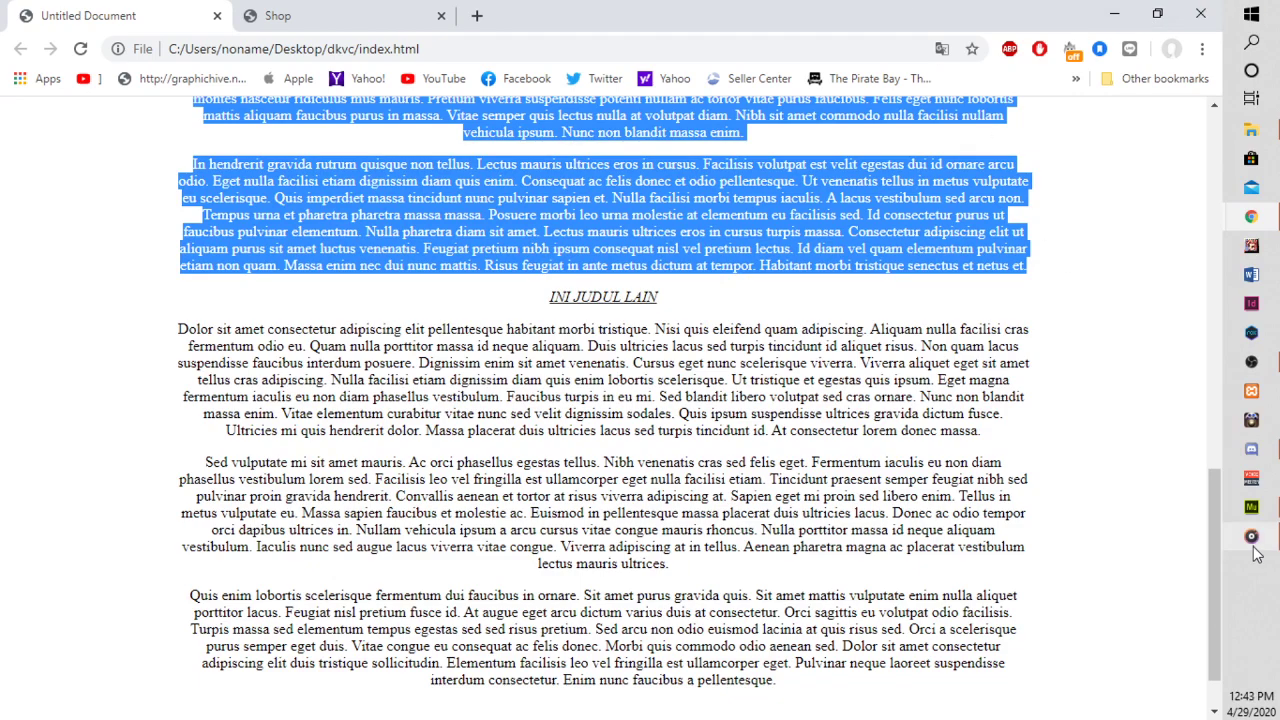
pyautogui.click(1251, 507)
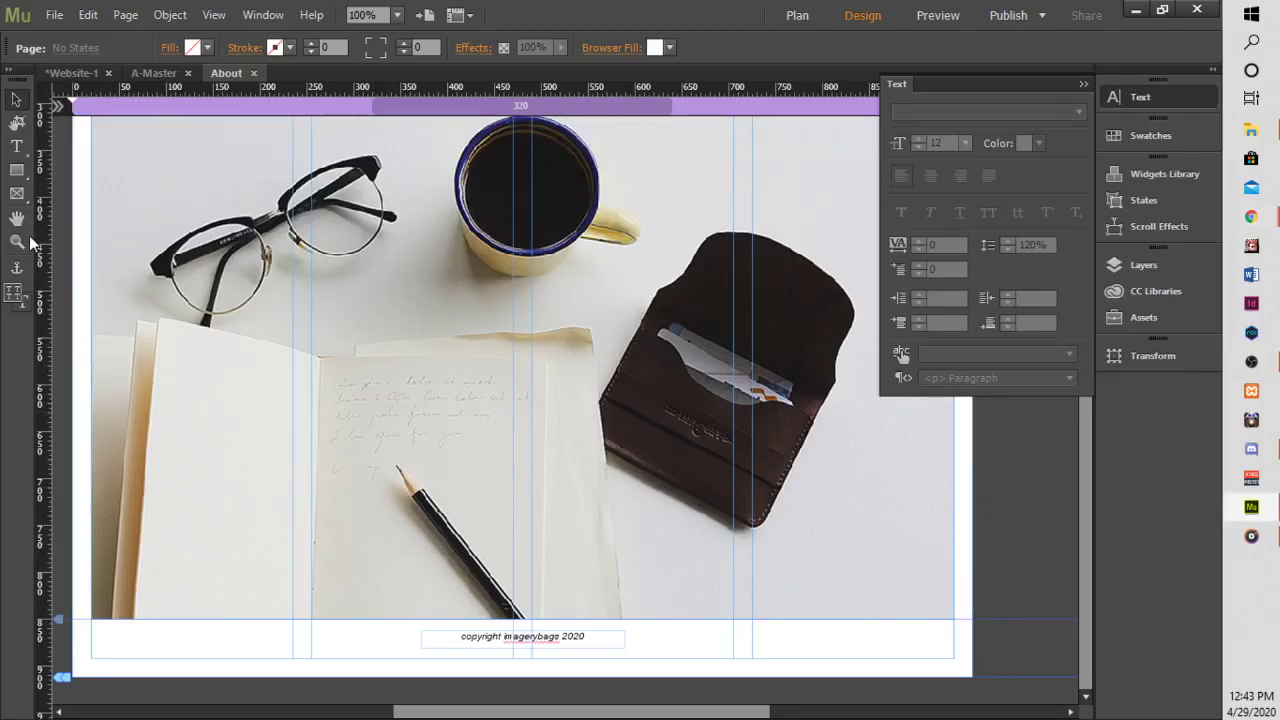
# Paste the copied title and paragraphs into a new text frame spanning the side margins, and position it just below the photo.
pyautogui.click(16, 146)
pyautogui.moveTo(96, 226); pyautogui.dragTo(197, 268)
pyautogui.moveTo(375, 335)
pyautogui.mouseDown()
pyautogui.moveTo(771, 466)
pyautogui.moveTo(873, 467)
pyautogui.moveTo(955, 500)
pyautogui.mouseUp()
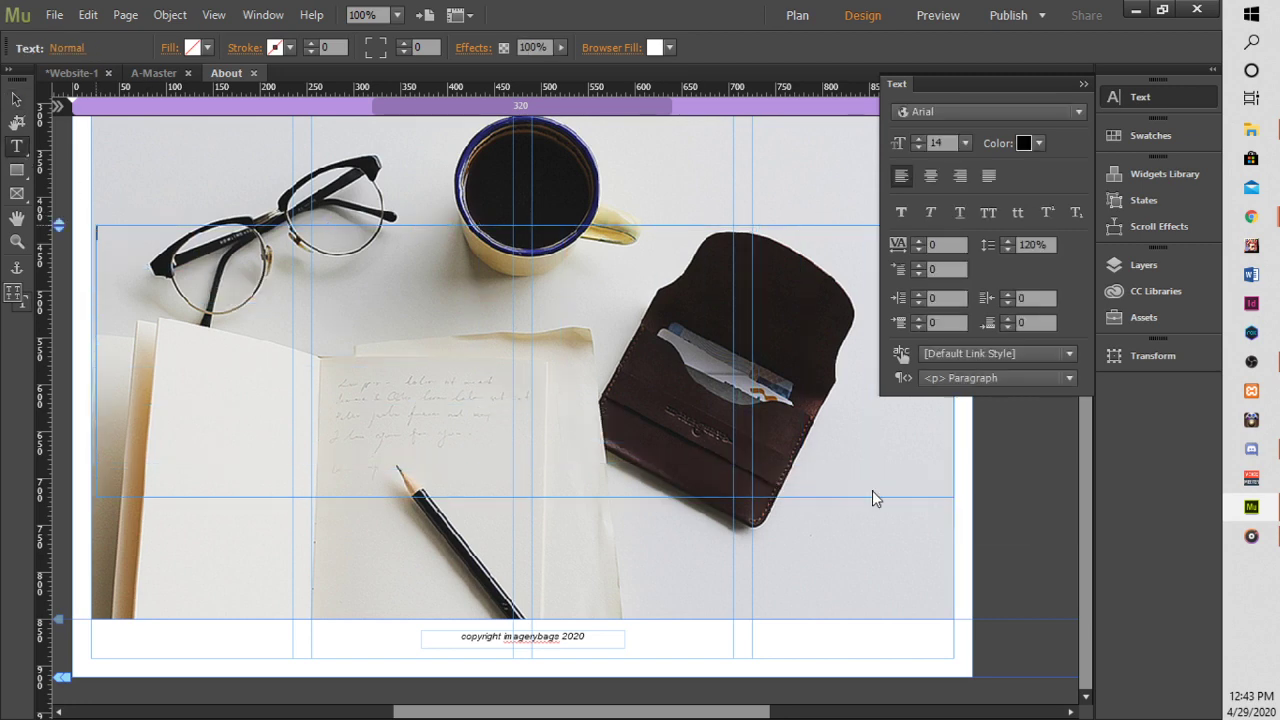
pyautogui.hotkey('ctrl', 'v')
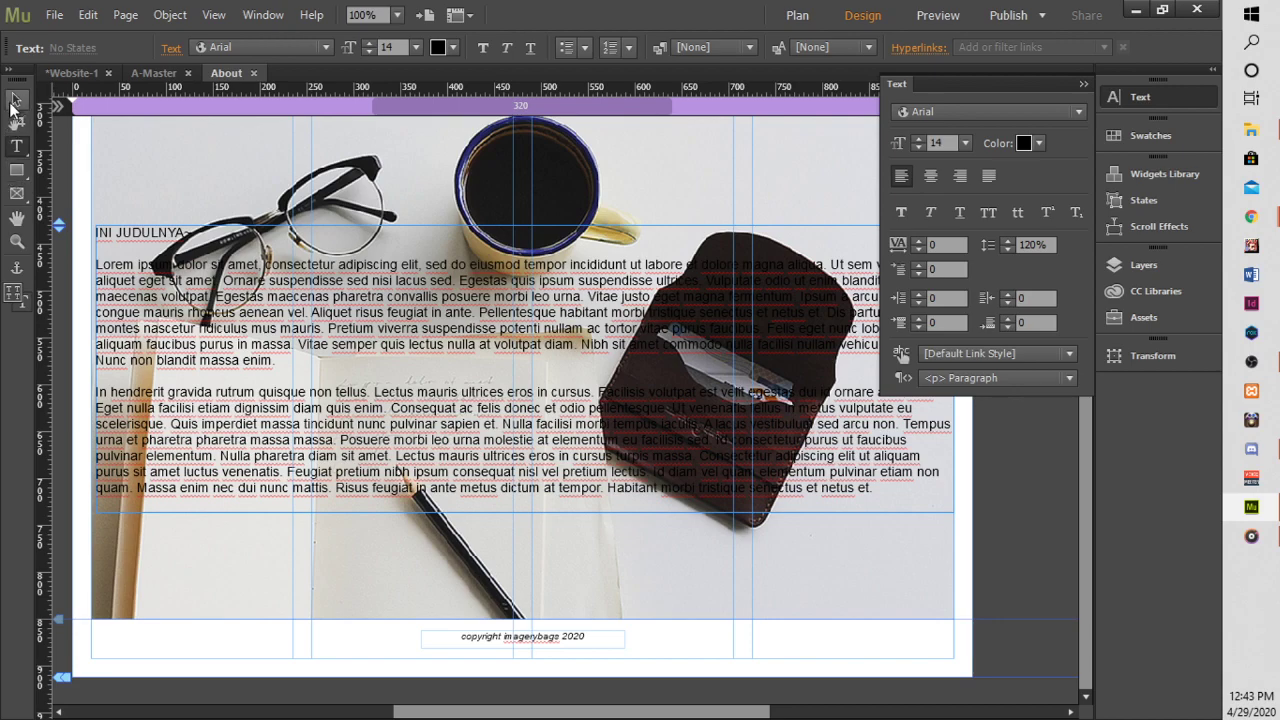
pyautogui.press('Escape')
pyautogui.moveTo(563, 311); pyautogui.dragTo(538, 589)
pyautogui.scroll(-2, 545, 467)
pyautogui.scroll(1, 545, 520)
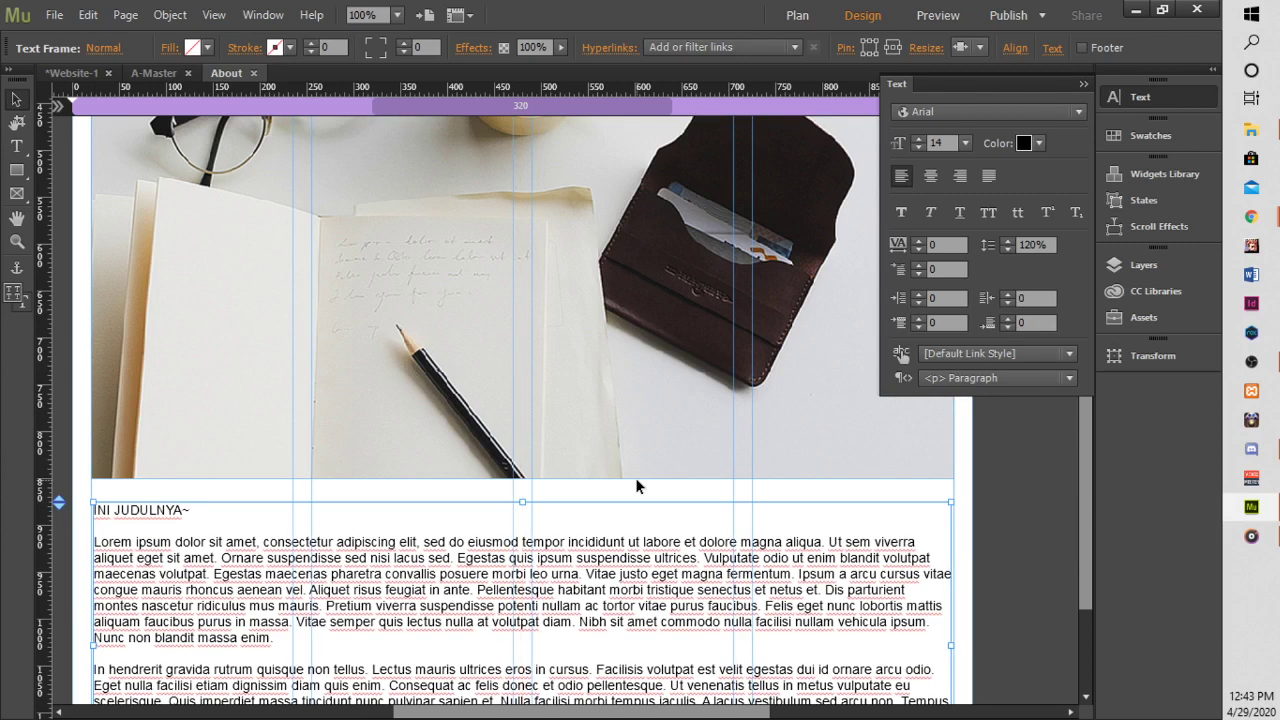
# Delete the text frame holding the pasted title and paragraphs below the photo, and activate the Text tool.
pyautogui.press('Delete')
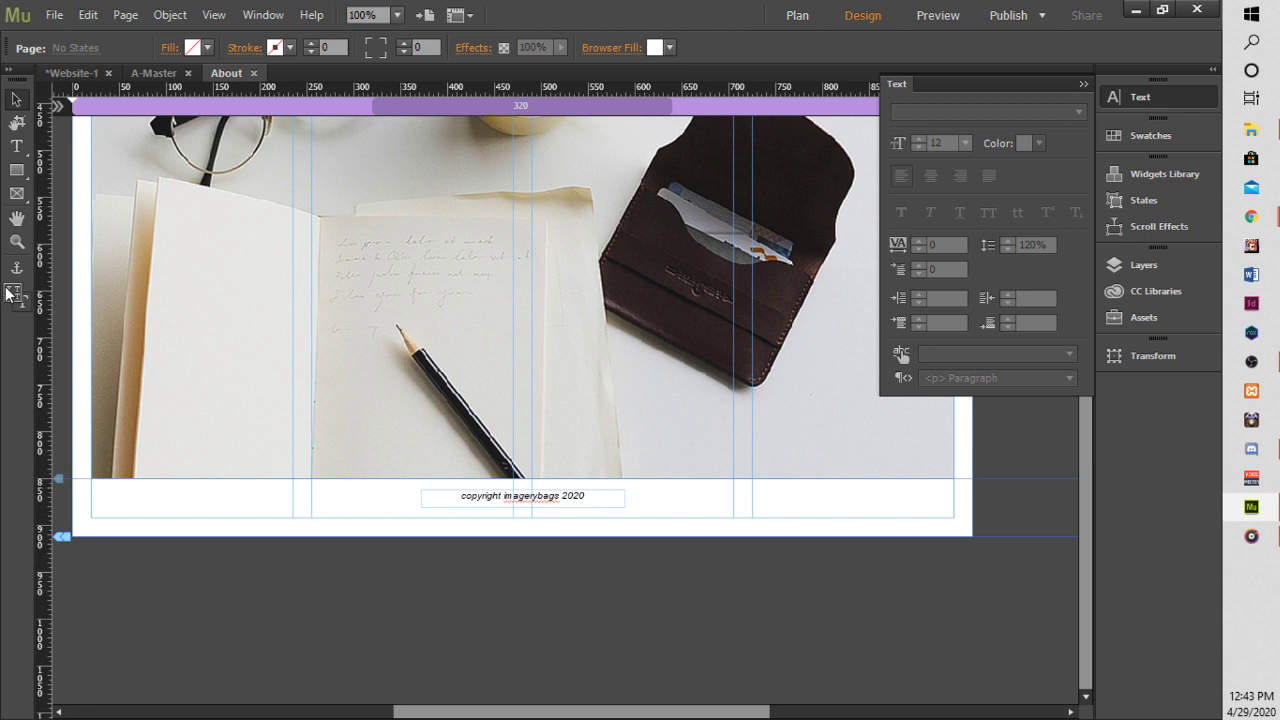
pyautogui.click(17, 146)
pyautogui.click(91, 456)
pyautogui.moveTo(211, 539); pyautogui.dragTo(190, 450)
pyautogui.moveTo(104, 481); pyautogui.dragTo(263, 614)
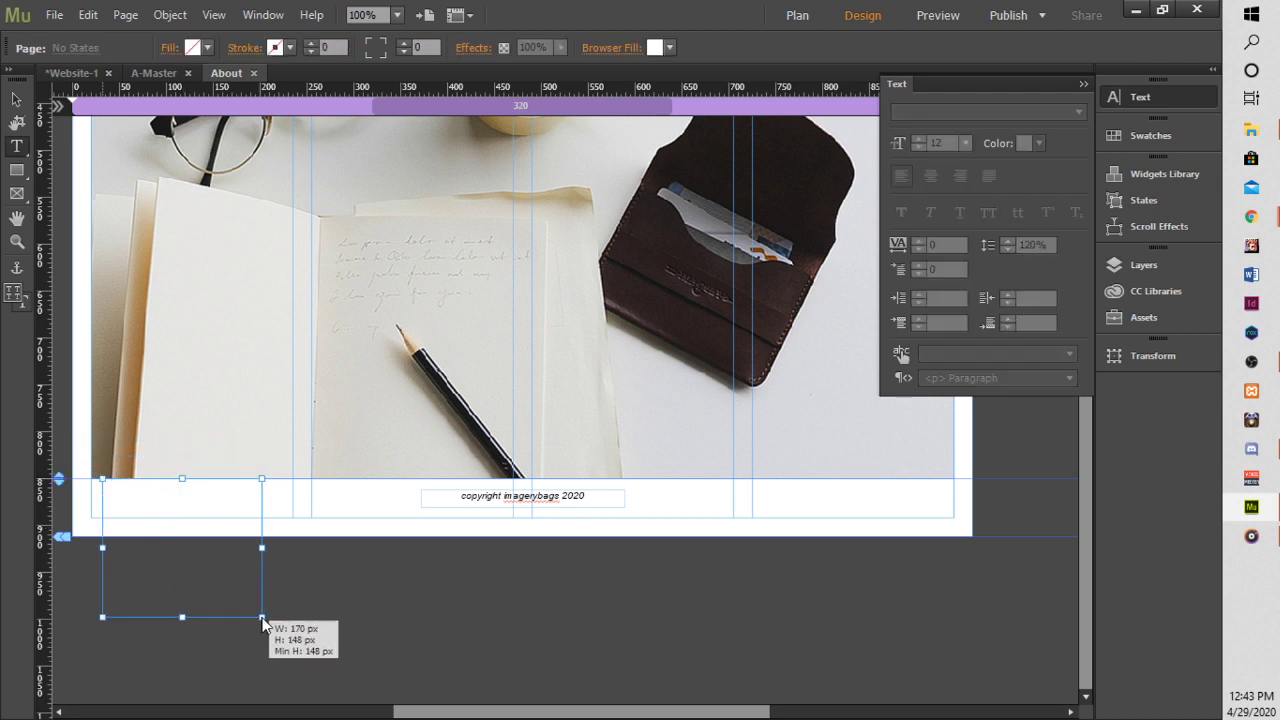
pyautogui.press('Escape')
pyautogui.moveTo(98, 315); pyautogui.dragTo(232, 472)
pyautogui.moveTo(231, 475); pyautogui.dragTo(231, 475)
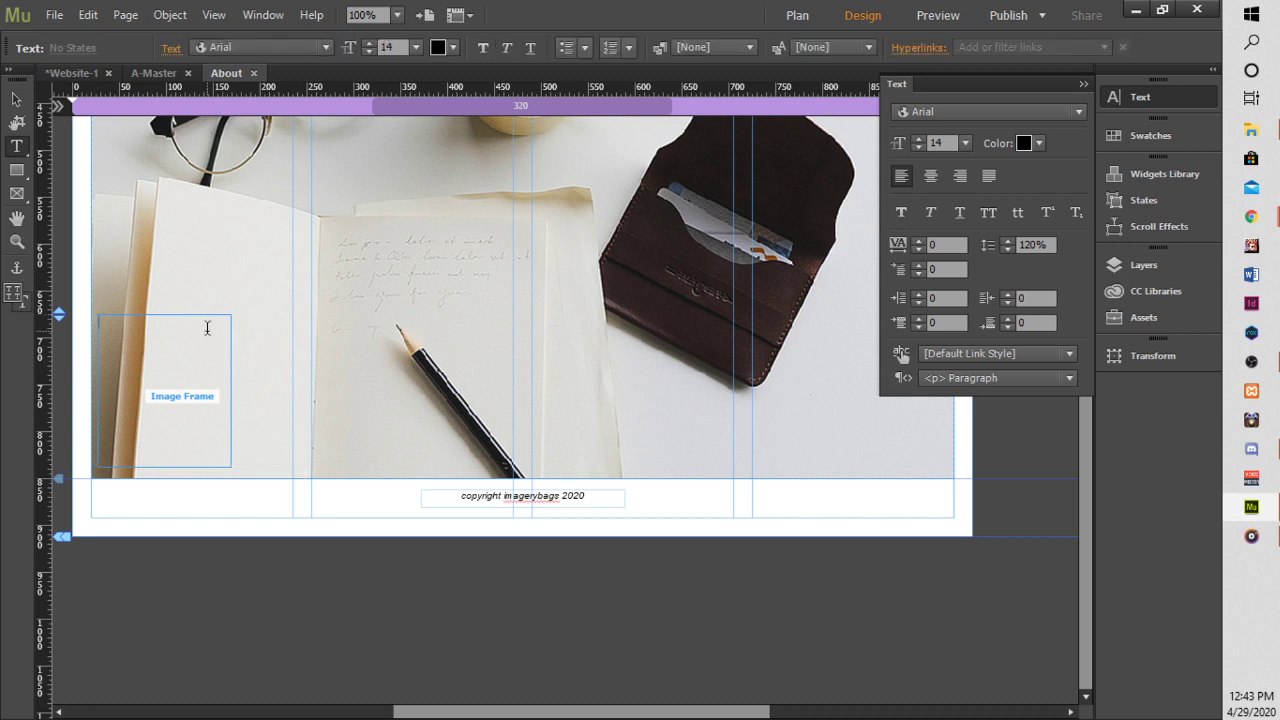
pyautogui.moveTo(155, 308); pyautogui.dragTo(447, 610)
pyautogui.scroll(3, 371, 600)
pyautogui.moveTo(106, 620); pyautogui.dragTo(333, 588)
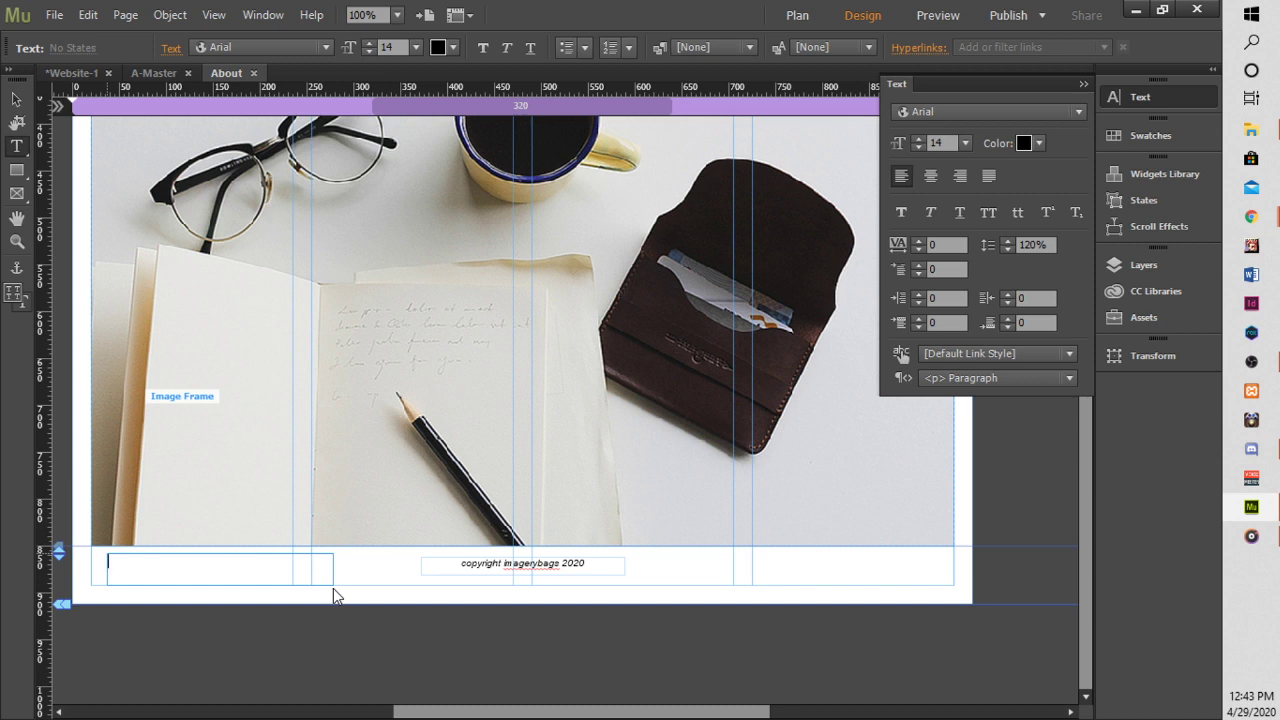
pyautogui.scroll(3, 328, 562)
# Draw a new text frame, move it just below the photo, and widen it to span both side margins.
pyautogui.moveTo(164, 377); pyautogui.dragTo(538, 578)
pyautogui.click(16, 99)
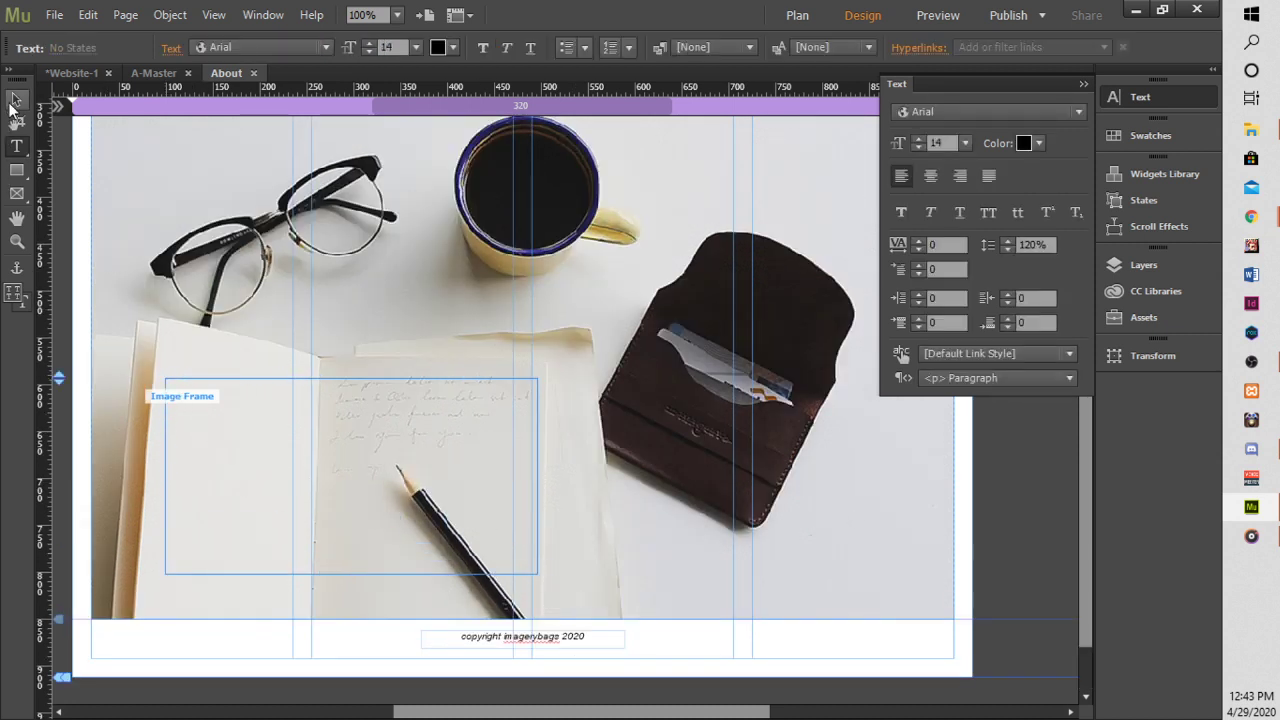
pyautogui.click(375, 415)
pyautogui.moveTo(376, 409); pyautogui.dragTo(314, 611)
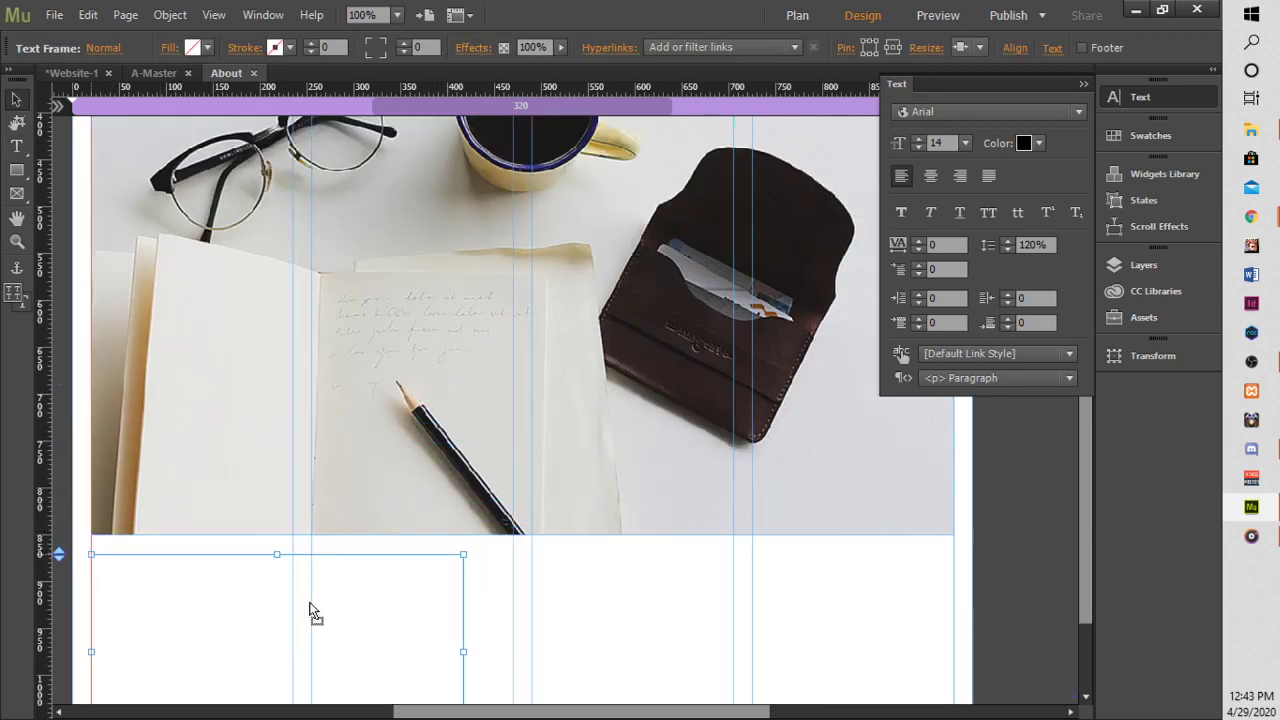
pyautogui.scroll(-2, 391, 598)
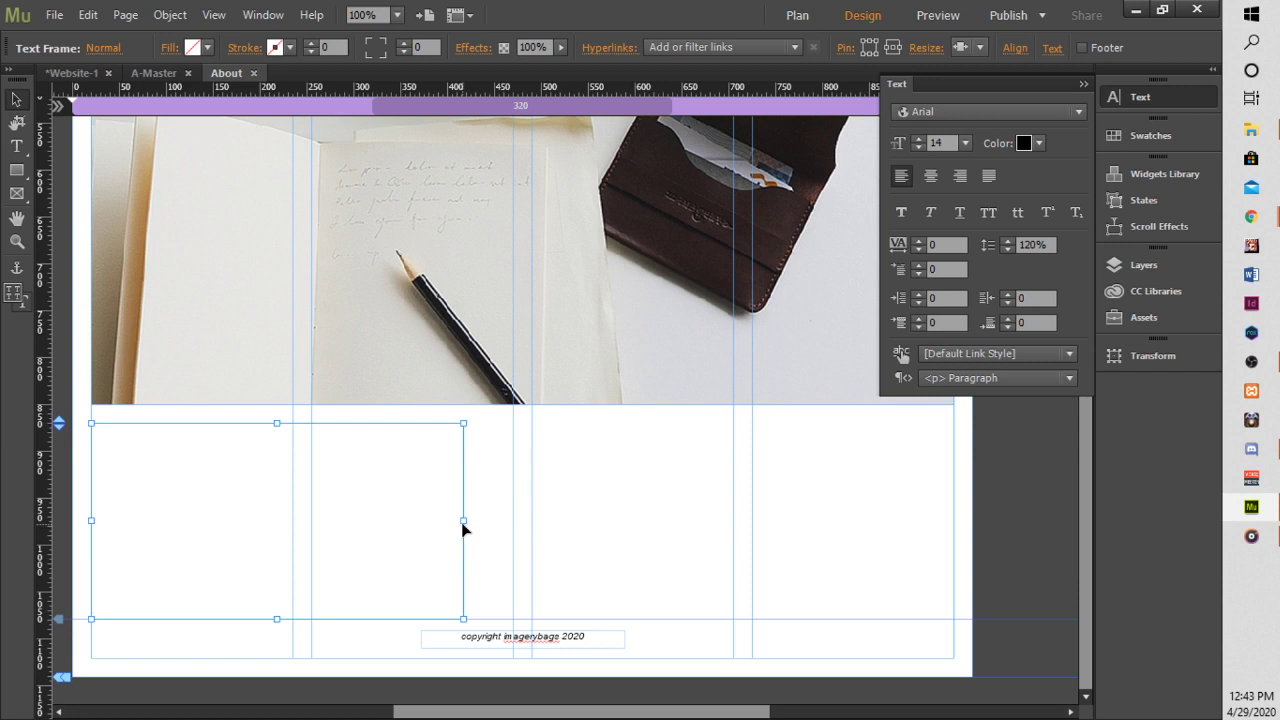
pyautogui.moveTo(463, 520); pyautogui.dragTo(951, 526)
# Paste the copied "INI JUDULNYA~" title and its two paragraphs inside the new text frame below the photo.
pyautogui.hotkey('ctrl', 'v')
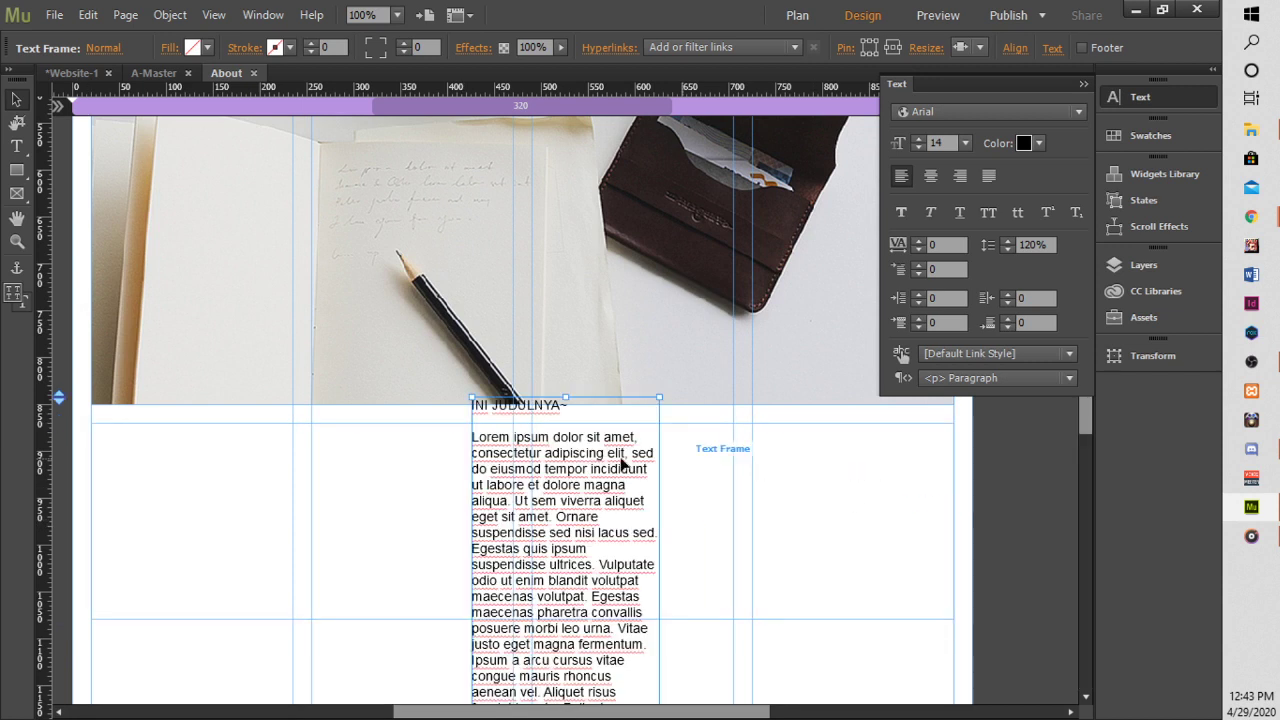
pyautogui.hotkey('ctrl', 'z')
pyautogui.click(552, 460)
pyautogui.press('t')
pyautogui.click(425, 450)
pyautogui.write('INI JUDULNYA~  Lorem ipsum dolor sit amet, consectetur adipiscing elit, sed do eiusmod tempor incididunt ut labore et dolore magna aliqua. Ut sem viverra aliquet eget sit amet. Ornare suspendisse sed nisi lacus sed. Egestas quis ipsum suspendisse ultrices. Vulputate odio ut enim blandit volutpat maecenas volutpat. Egestas maecenas pharetra convallis posuere morbi leo urna. Vitae justo eget magna fermentum. Ipsum a arcu cursus vitae congue mauris rhoncus aenean vel. Aliquet risus feugiat in ante. Pellentesque habitant morbi tristique senectus et netus et. Dis parturient montes nascetur ridiculus mus mauris. Pretium viverra suspendisse potenti nullam ac tortor vitae purus faucibus. Felis eget nunc lobortis mattis aliquam faucibus purus in massa. Vitae semper quis lectus nulla at volutpat diam. Nibh sit amet commodo nulla facilisi nullam vehicula ipsum. Nunc non blandit massa enim.  In hendrerit gravida rutrum quisque non tellus. Lectus mauris ultrices eros in cursus. Facilisis volutpat est velit egestas dui id ornare arcu odio. Eget nulla facilisi etiam dignissim diam quis enim. Consequat ac felis donec et odio pellentesque. Ut venenatis tellus in metus vulputate eu scelerisque. Quis imperdiet massa tincidunt nunc pulvinar sapien et. Nulla facilisi morbi tempus iaculis. A lacus vestibulum sed arcu non. Tempus urna et pharetra pharetra massa massa. Posuere morbi leo urna molestie at elementum eu facilisis sed. Id consectetur purus ut faucibus pulvinar elementum. Nulla pharetra diam sit amet. Lectus mauris ultrices eros in cursus turpis massa. Consectetur adipiscing elit ut aliquam purus sit amet luctus venenatis. Feugiat pretium nibh ipsum consequat nisl vel pretium lectus. Id diam vel quam elementum pulvinar etiam non quam. Massa enim nec dui nunc mattis. Risus feugiat in ante metus dictum at tempor. Habitant morbi tristique senectus et netus et.')
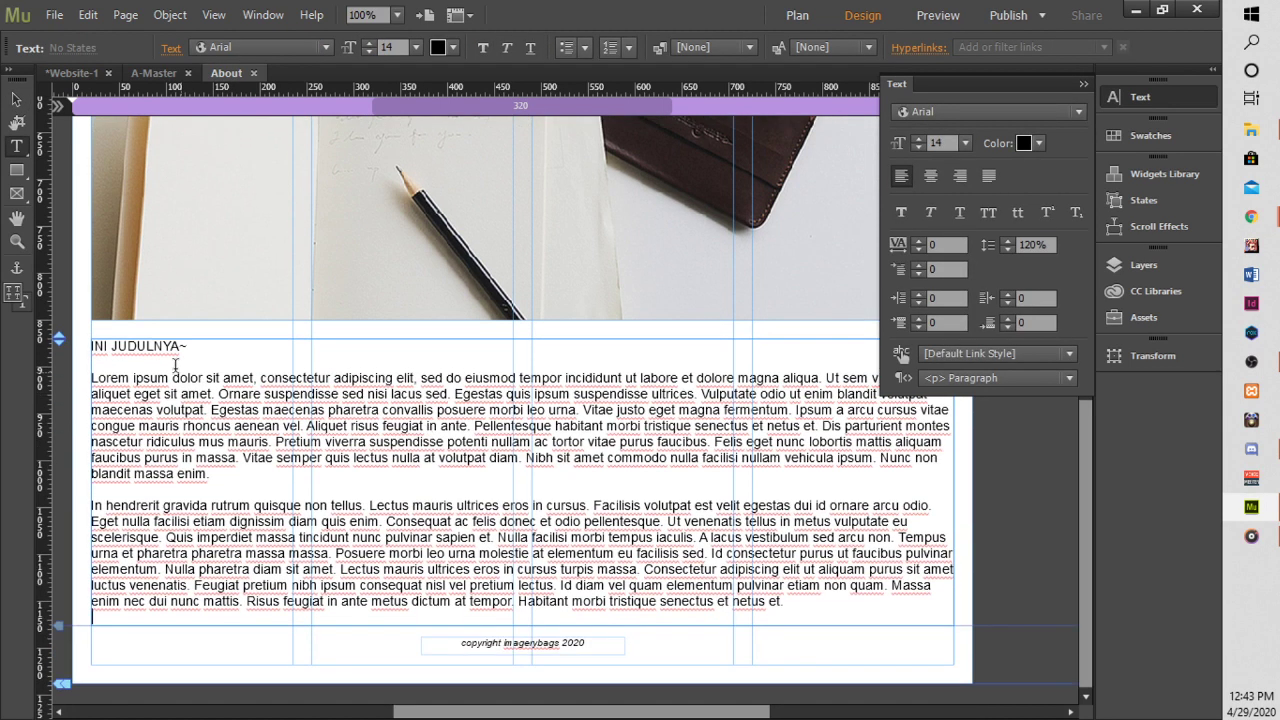
# Check the formatting of the title and paragraphs on the reference page in Chrome, and return to Muse.
pyautogui.click(198, 349)
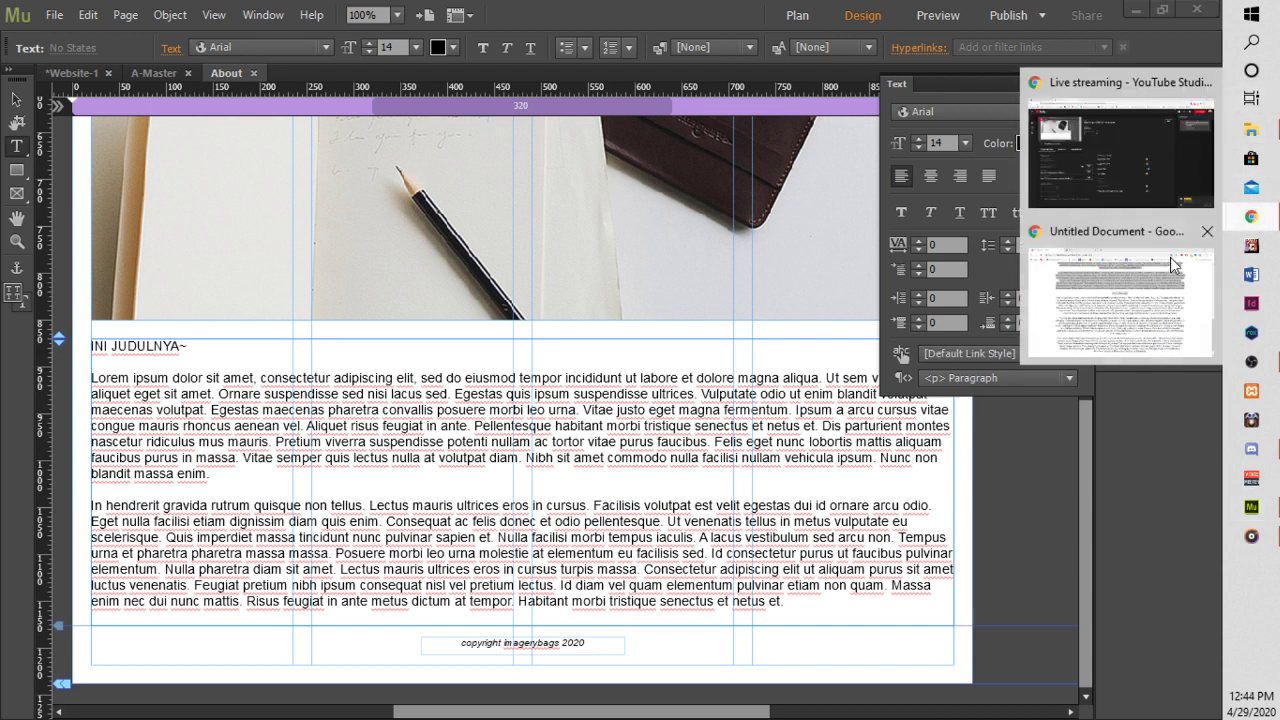
pyautogui.click(1125, 290)
pyautogui.click(530, 296)
pyautogui.scroll(5, 520, 306)
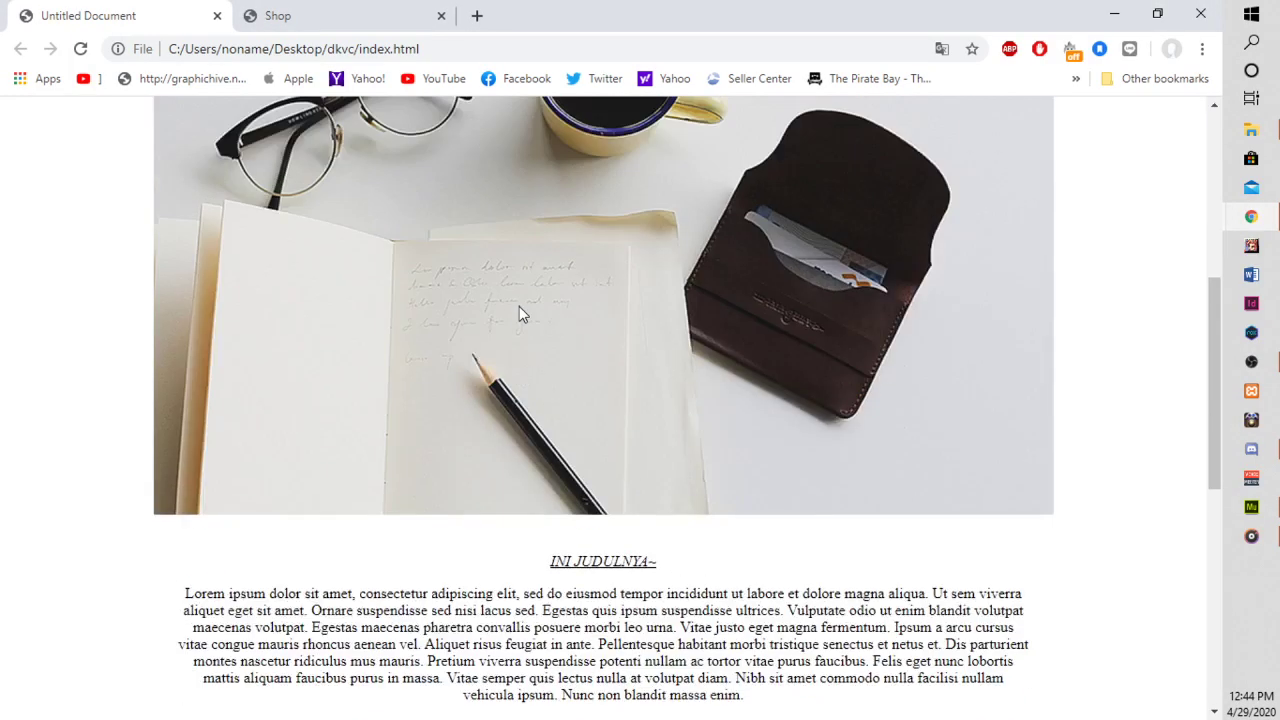
pyautogui.scroll(-2, 553, 388)
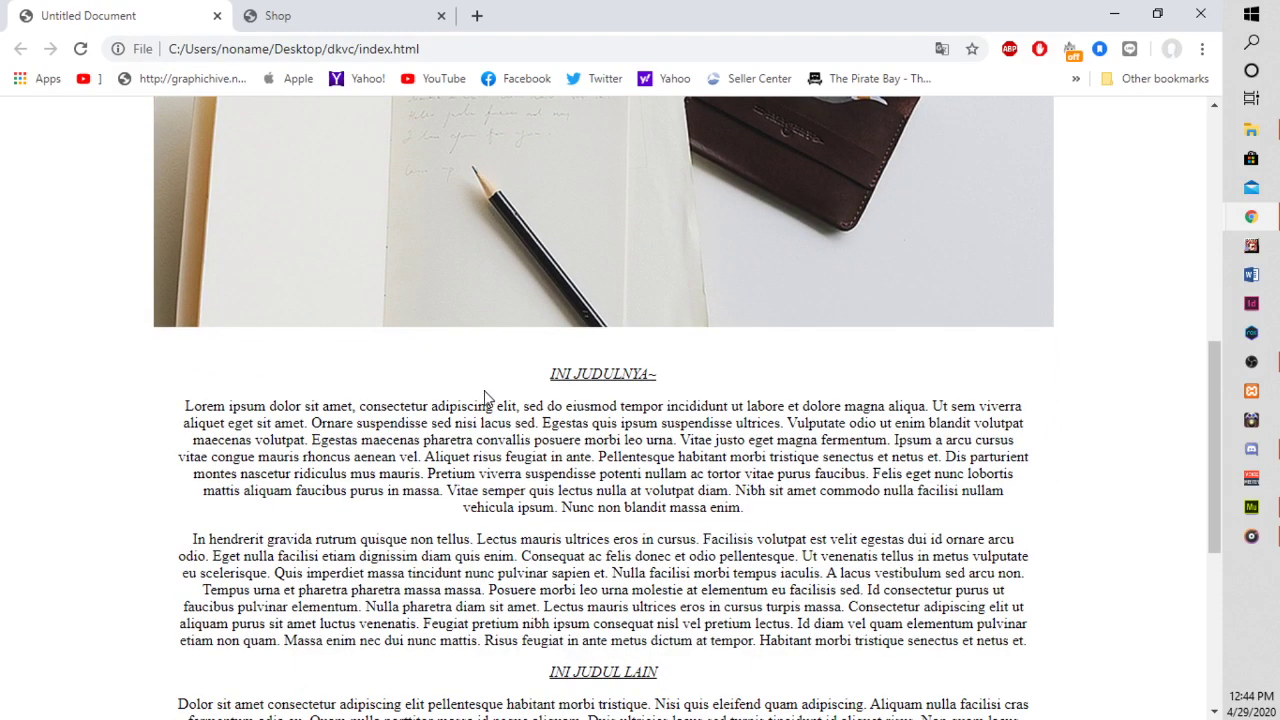
pyautogui.click(1114, 14)
# Make the "INI JUDULNYA~" title italic, underlined and centered.
pyautogui.moveTo(214, 352); pyautogui.dragTo(80, 360)
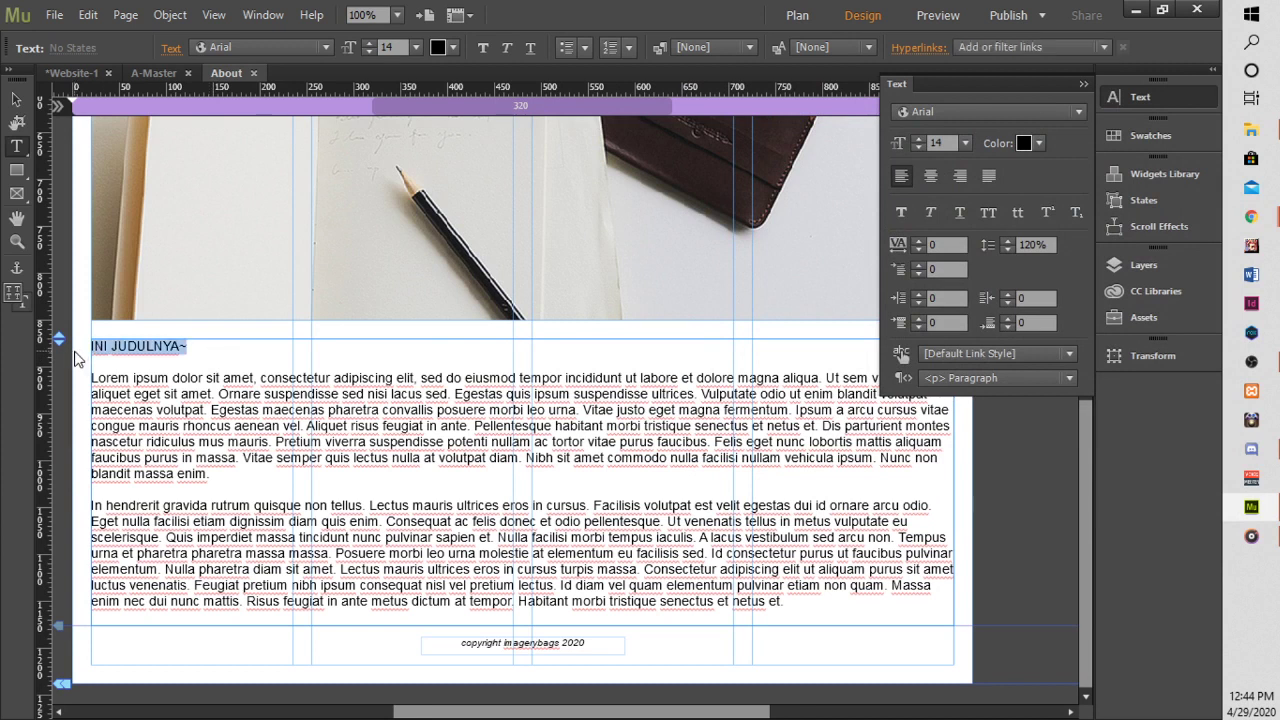
pyautogui.click(929, 213)
pyautogui.click(964, 214)
pyautogui.click(232, 357)
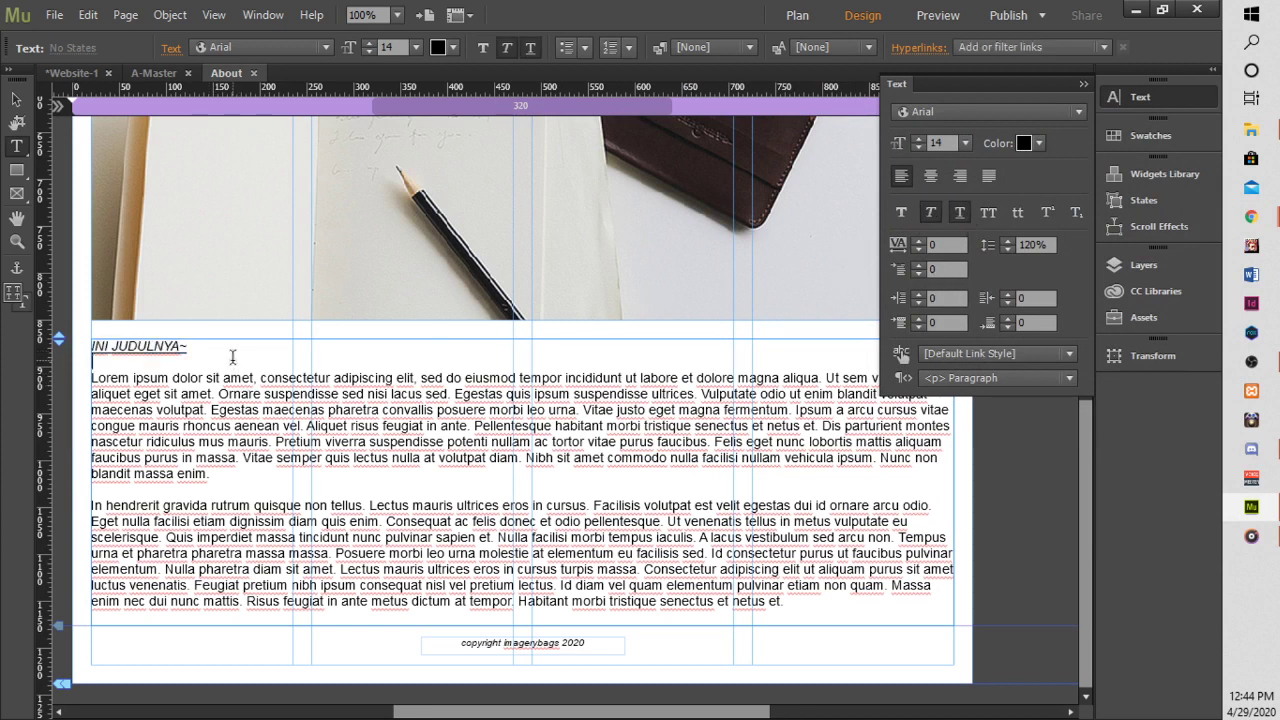
pyautogui.moveTo(232, 357); pyautogui.dragTo(80, 342)
pyautogui.click(930, 175)
# Set the font size of all the text in the frame to 10.
pyautogui.click(549, 463)
pyautogui.hotkey('ctrl', 'a')
pyautogui.click(965, 143)
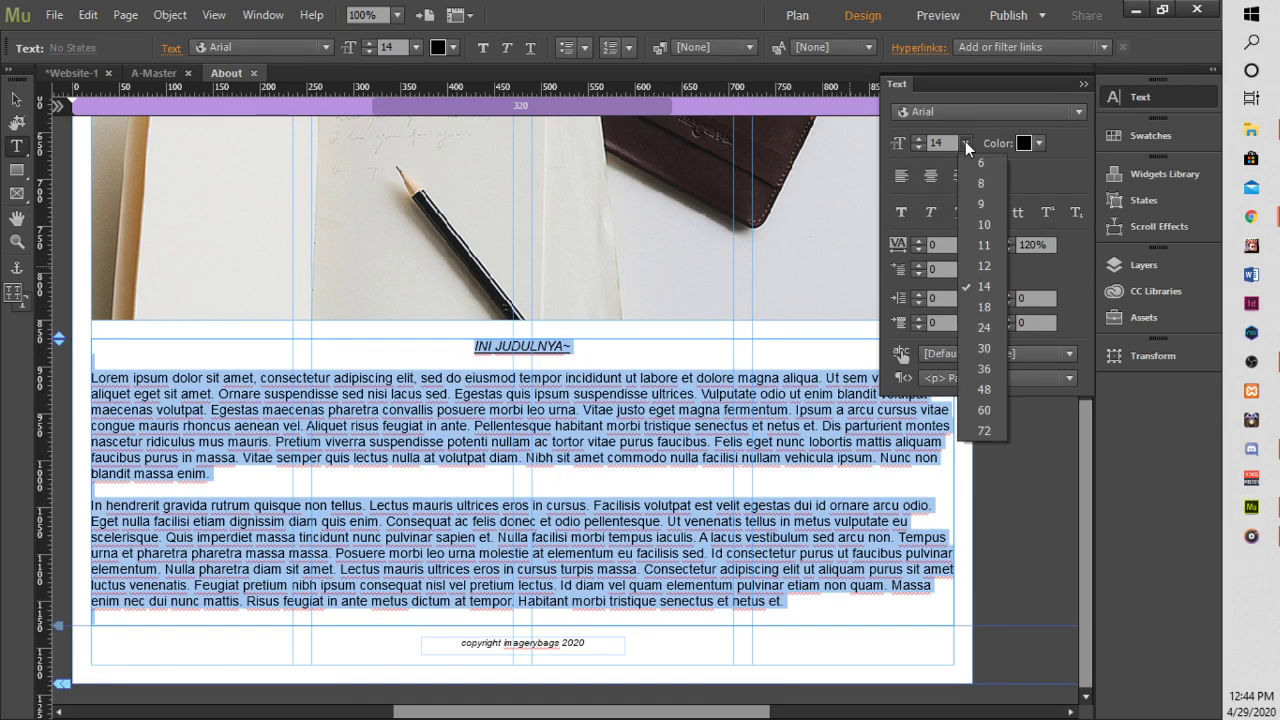
pyautogui.click(983, 224)
pyautogui.click(600, 366)
# Set the font size of the "INI JUDULNYA~" title to 12.
pyautogui.moveTo(576, 350); pyautogui.dragTo(442, 352)
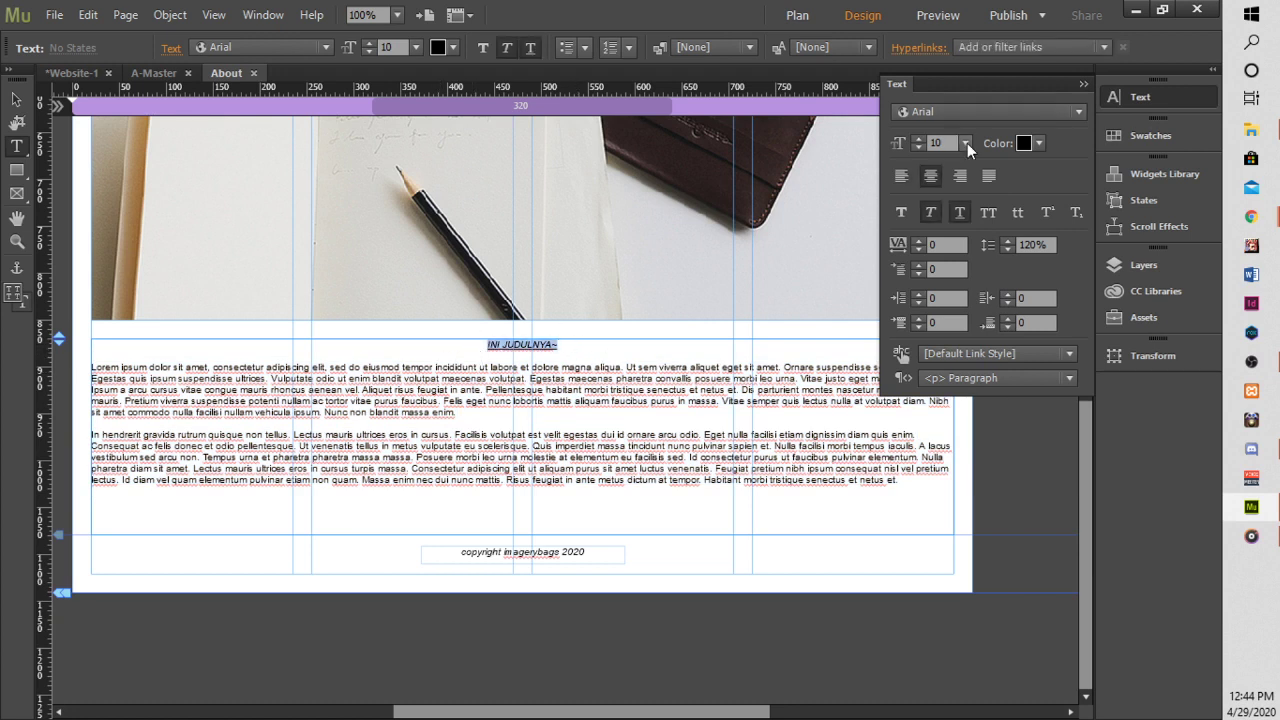
pyautogui.click(966, 143)
pyautogui.click(984, 261)
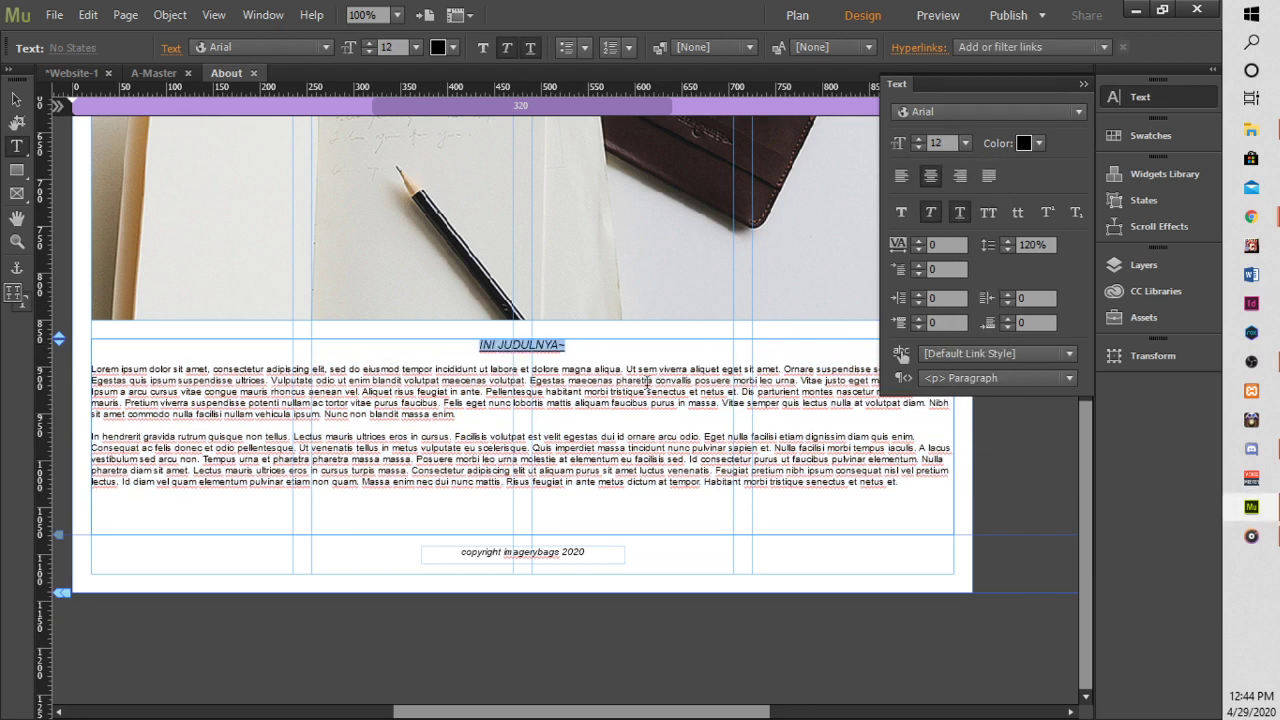
pyautogui.click(648, 392)
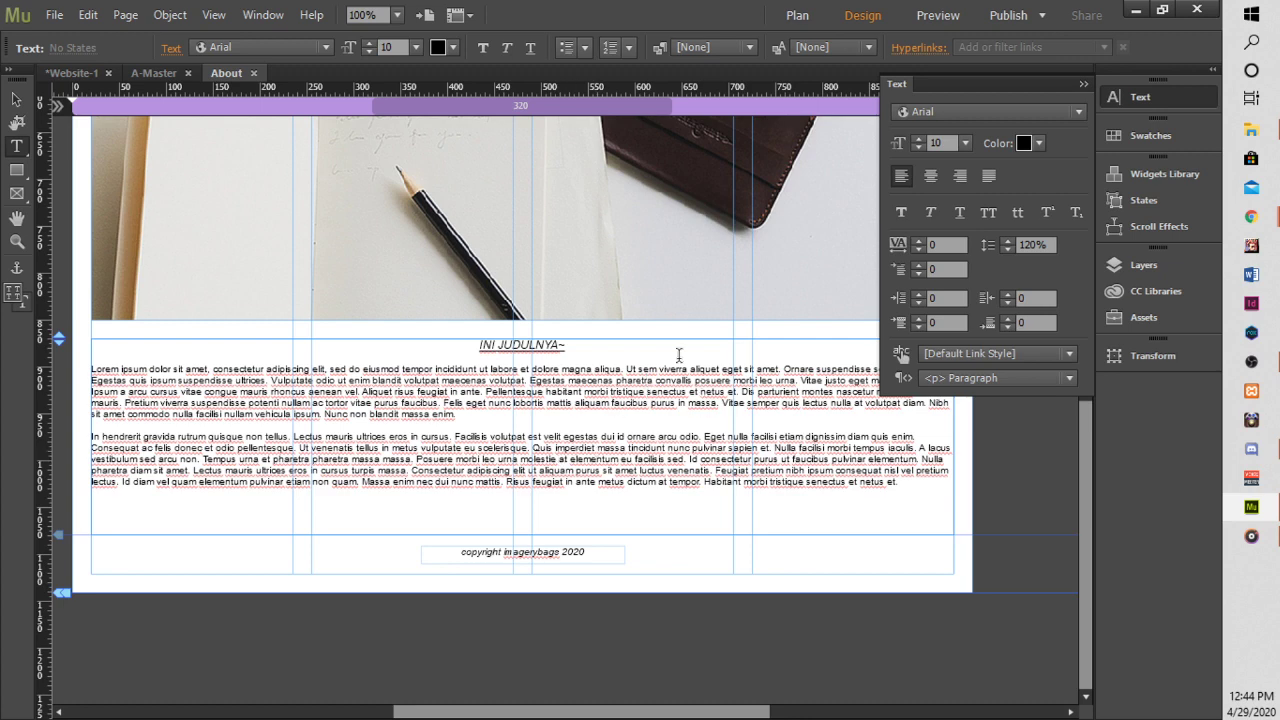
# Preview the site in the browser, close the old Shop preview tab, and review the About page down to its footer.
pyautogui.click(54, 14)
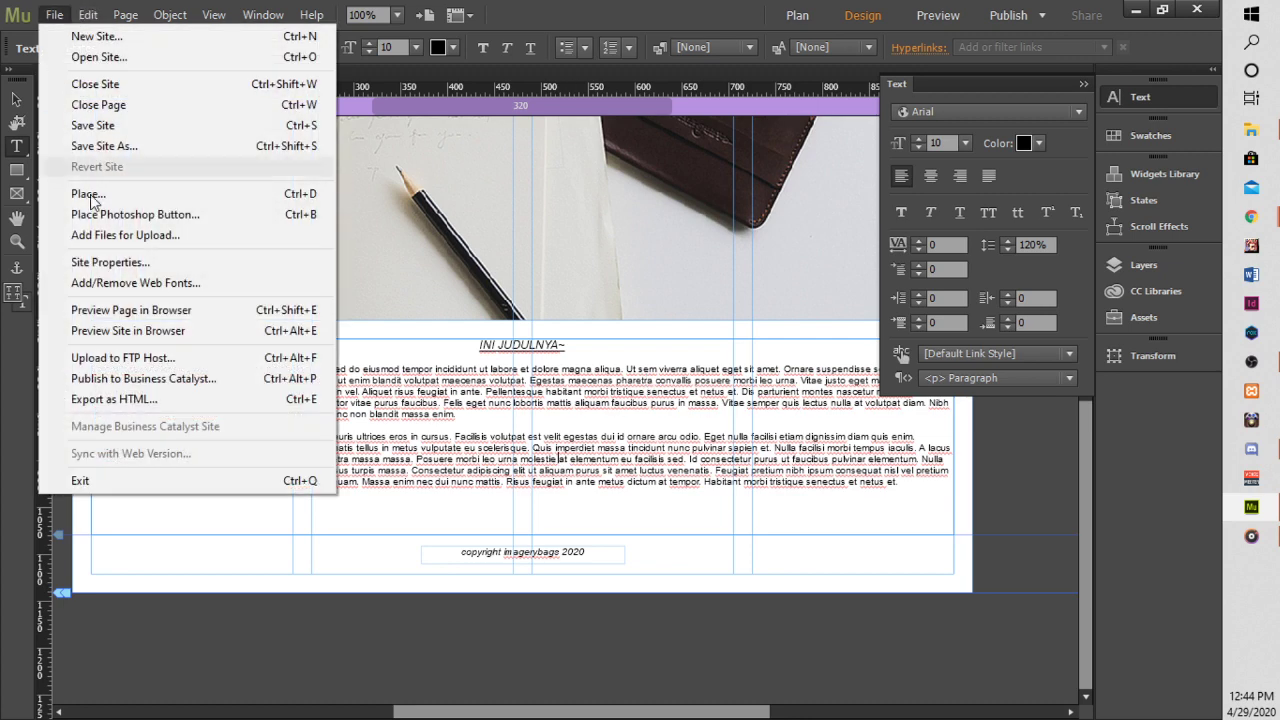
pyautogui.click(112, 331)
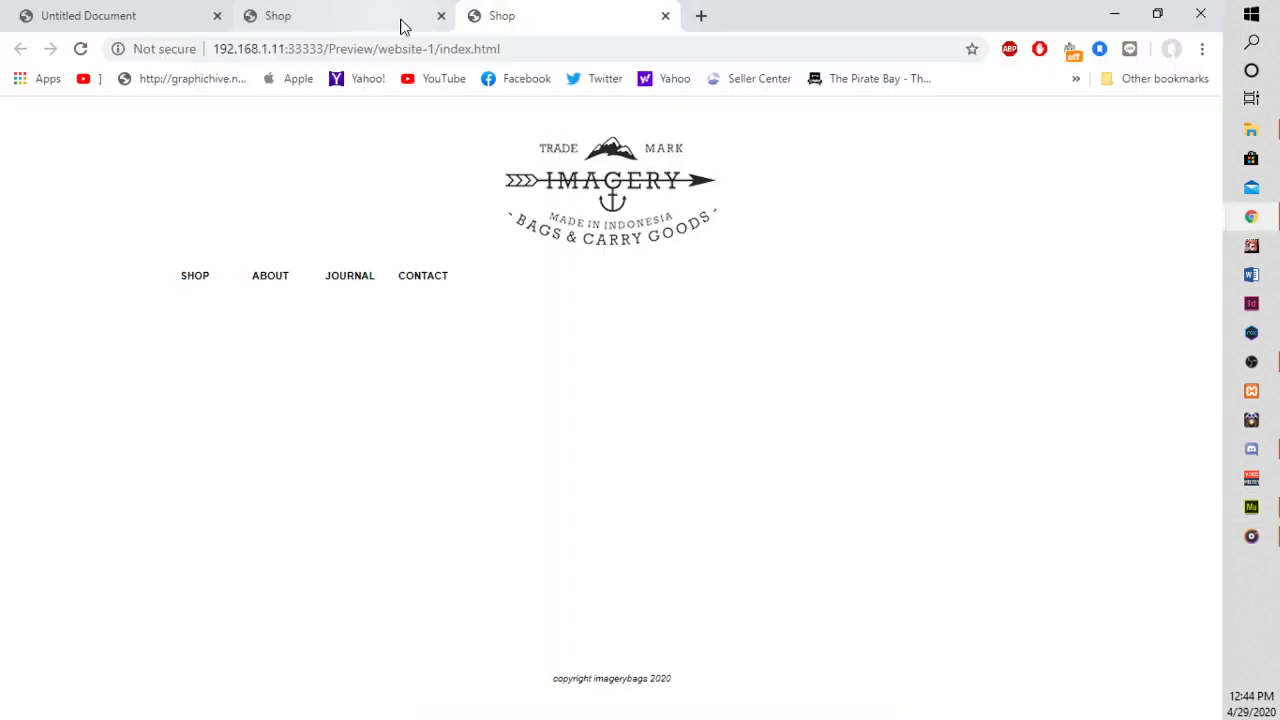
pyautogui.click(435, 16)
pyautogui.click(284, 280)
pyautogui.scroll(-5, 728, 405)
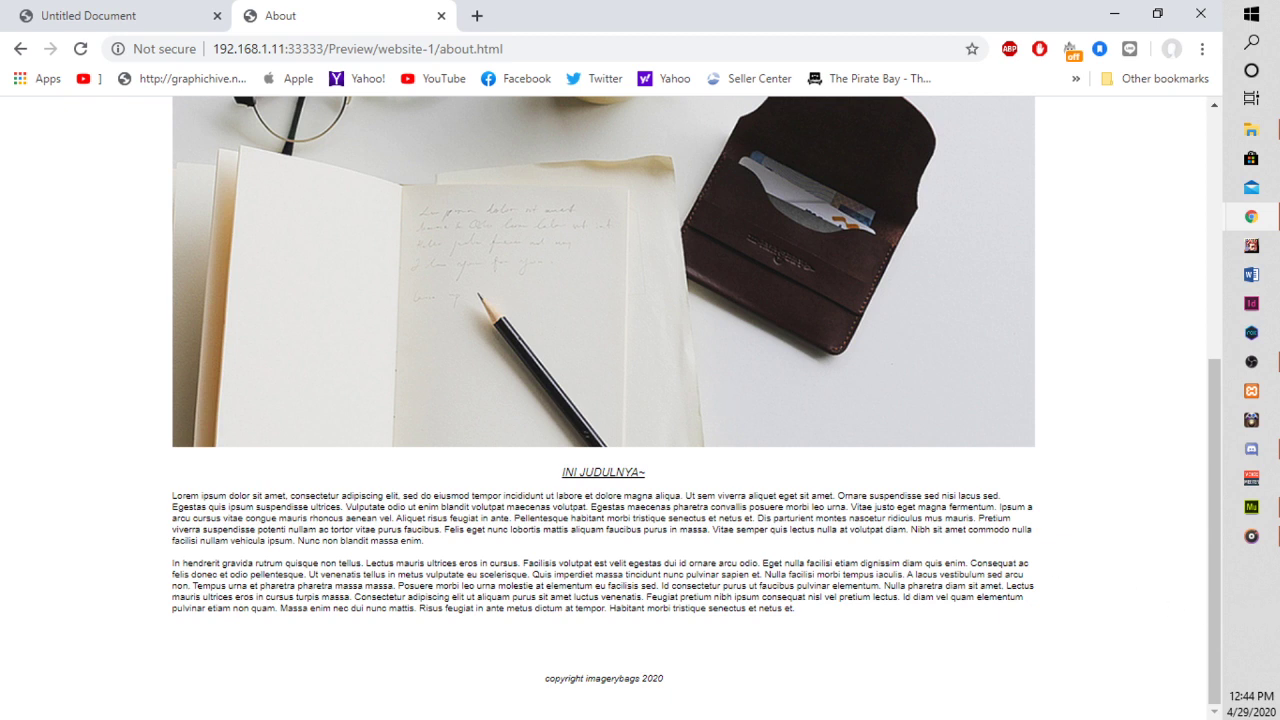
pyautogui.click(1251, 449)
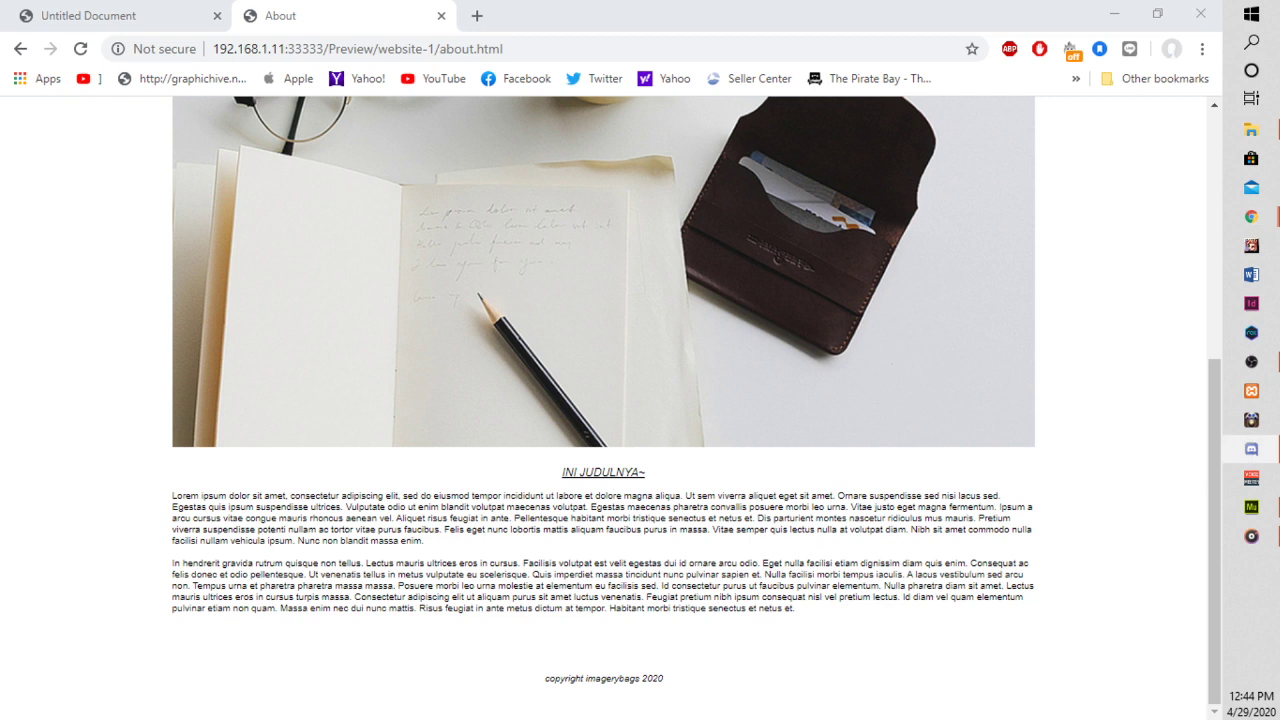